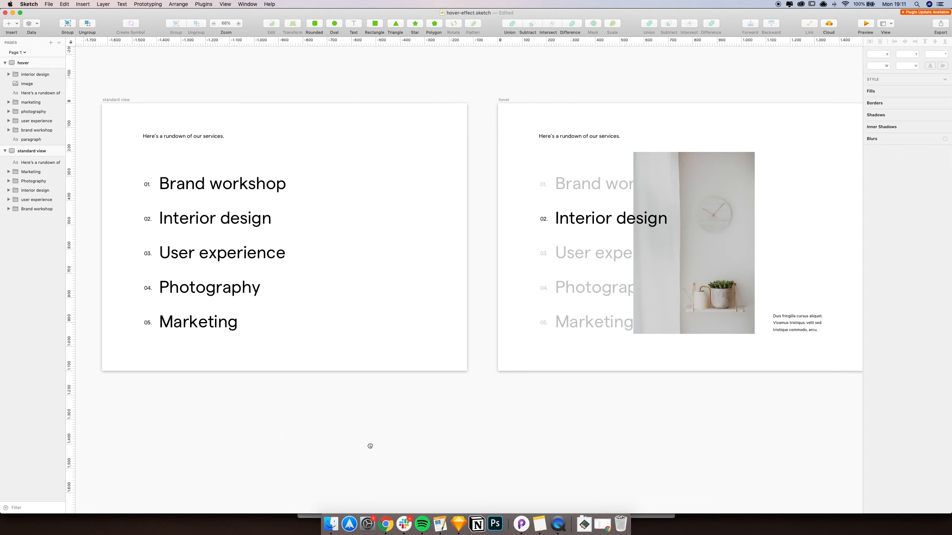
Review the standard view and hover artboards side by side.
drag(369, 444, 363, 436)
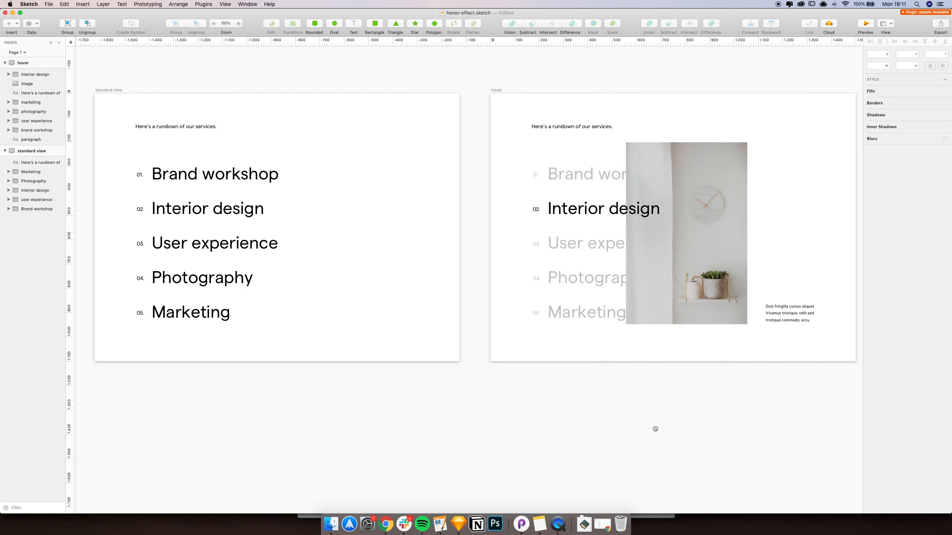
drag(655, 429, 642, 418)
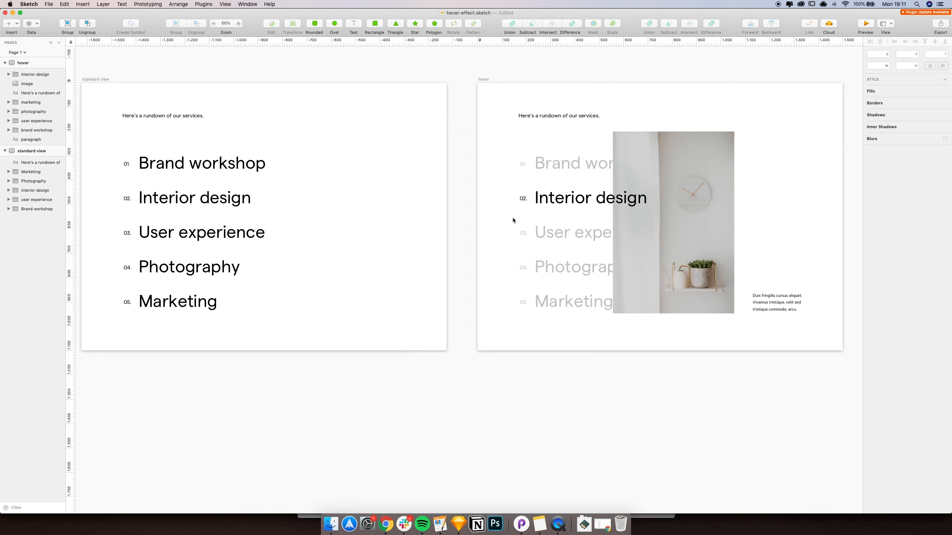
drag(480, 230, 486, 224)
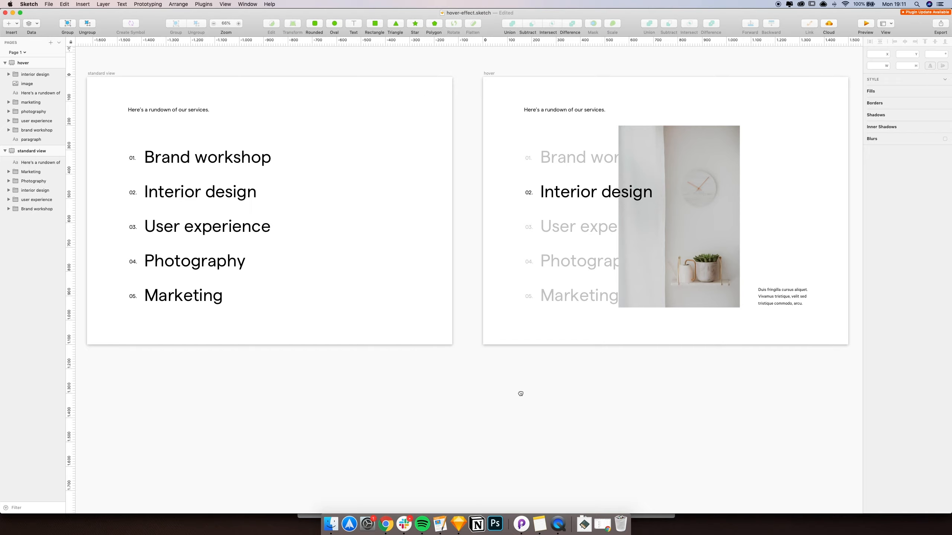
scroll(520, 394, down, 1)
scroll(356, 340, up, 1)
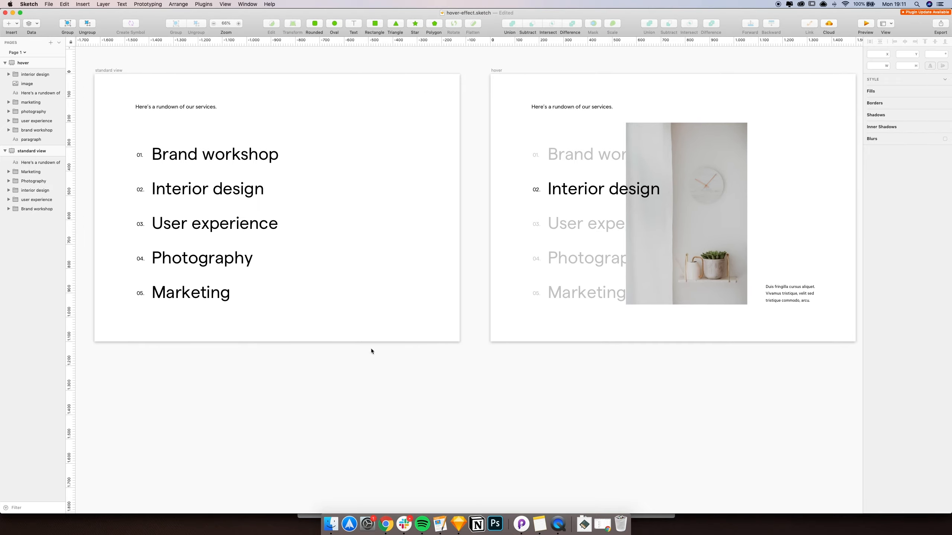
drag(419, 387, 402, 390)
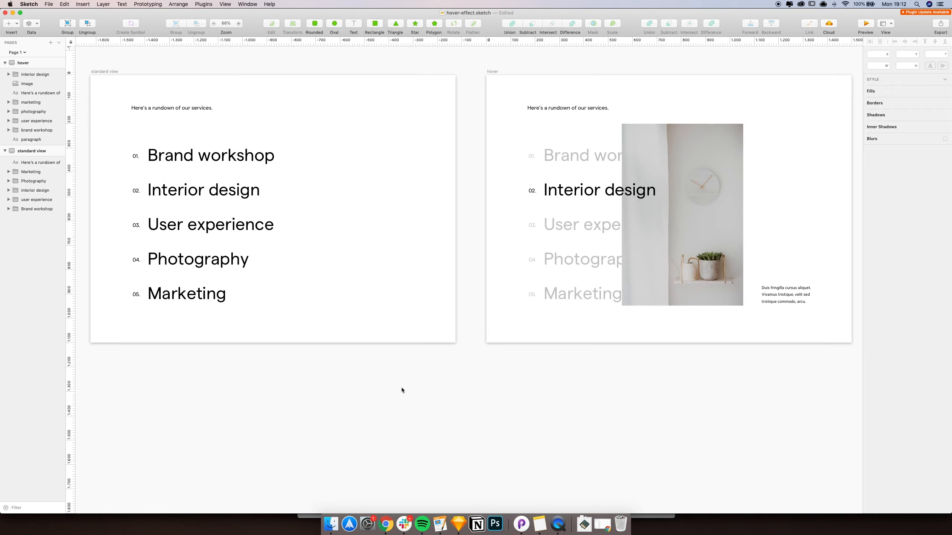
scroll(376, 391, down, 3)
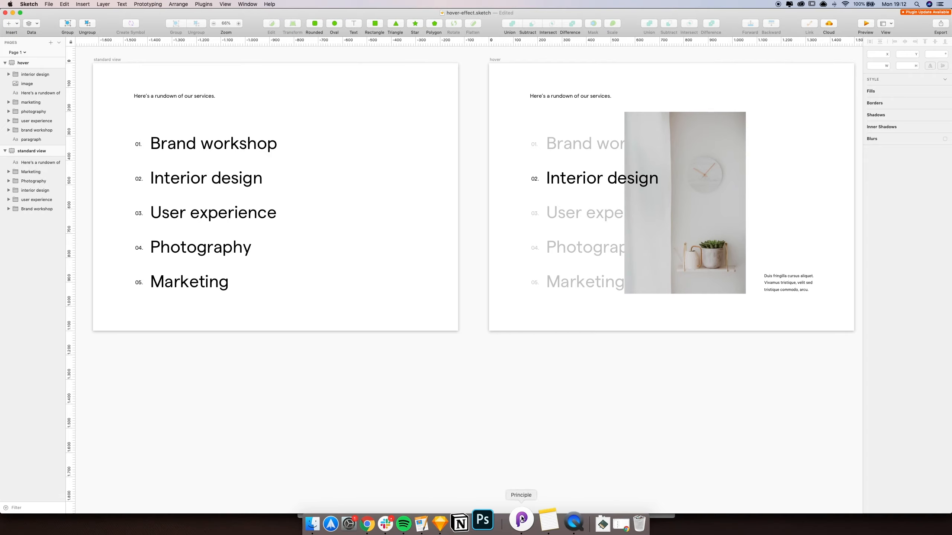
Compare the size of the standard view artboard in Sketch with the blank artboard in Principle.
click(521, 524)
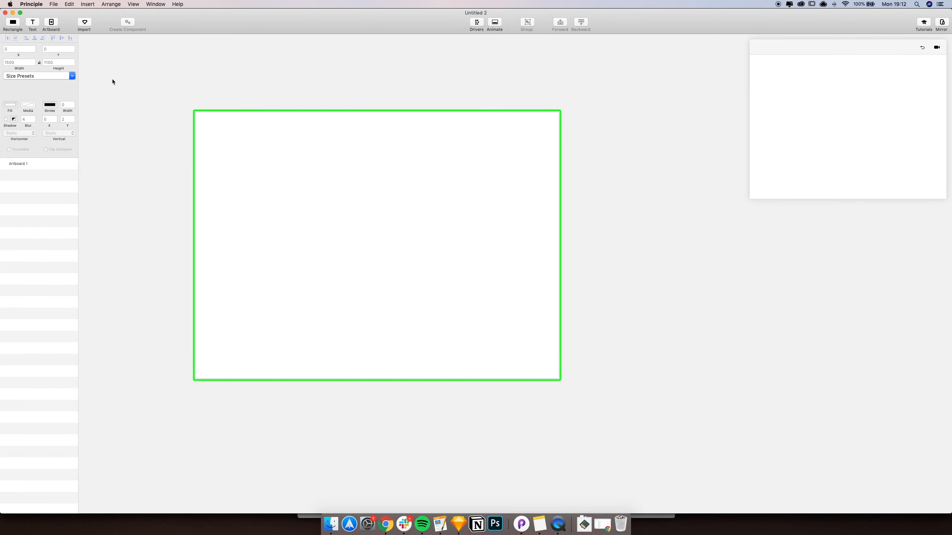
key(super+Tab)
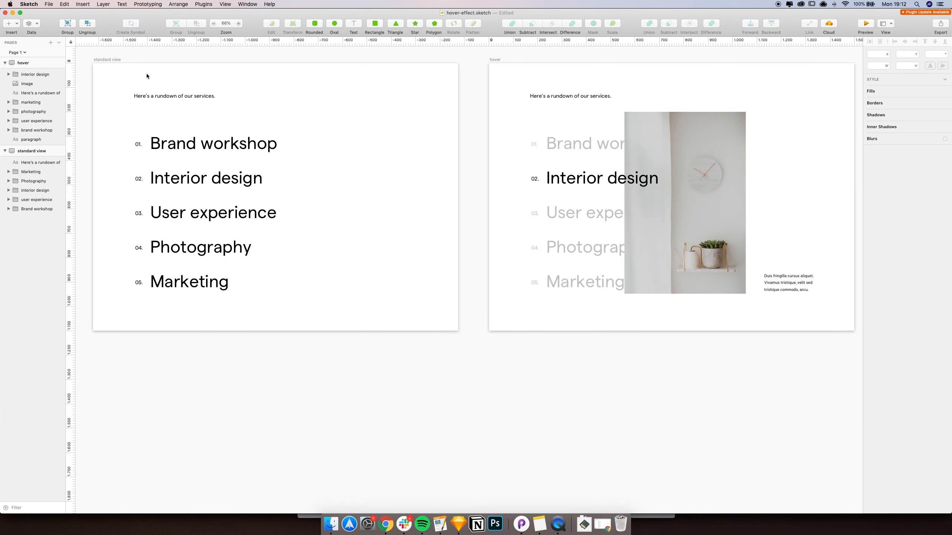
drag(167, 73, 195, 93)
click(143, 79)
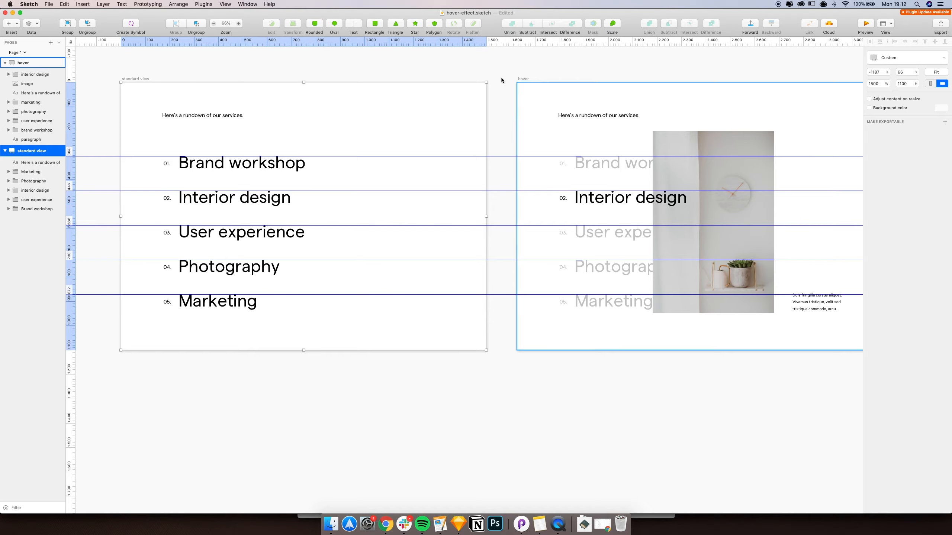
click(204, 68)
key(super+Tab)
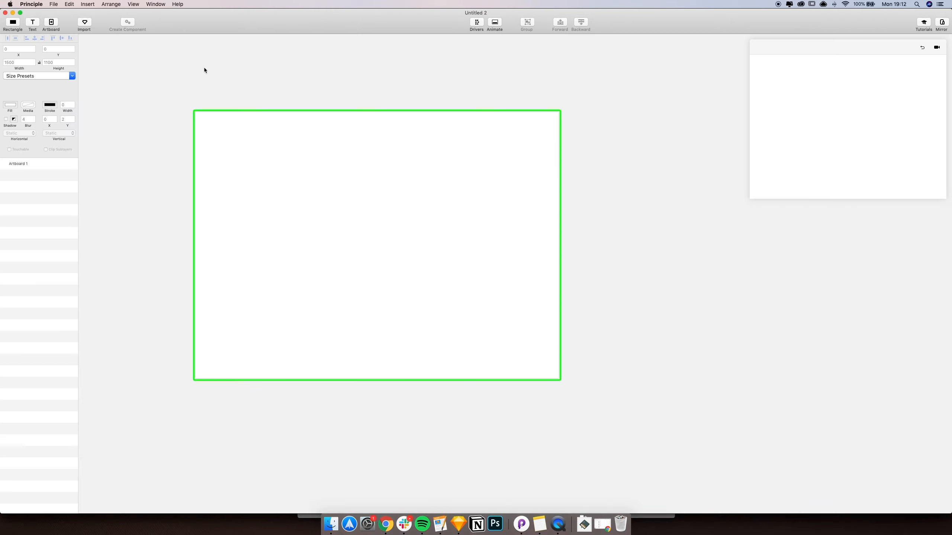
click(241, 126)
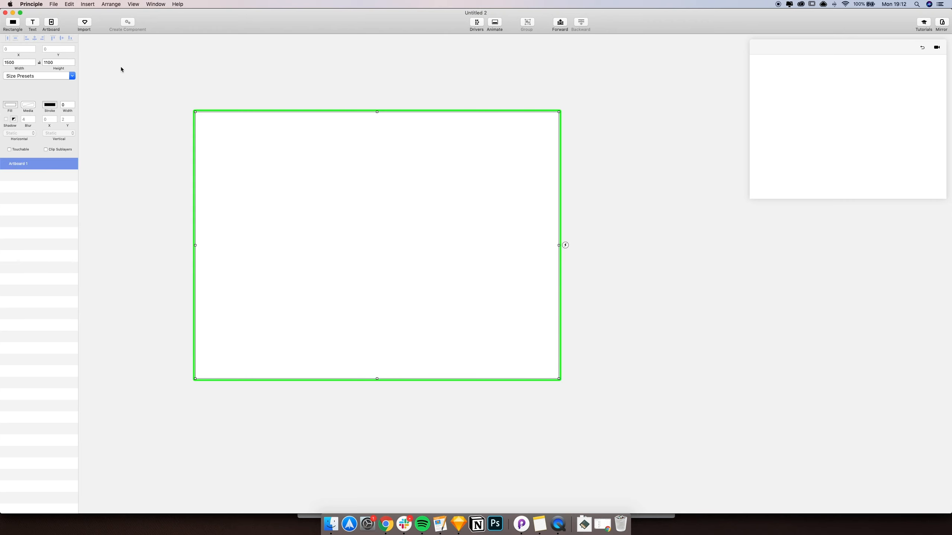
key(super+Tab)
Inspect the standard view's heading text and the layers inside its Brand workshop group.
scroll(109, 77, down, 1)
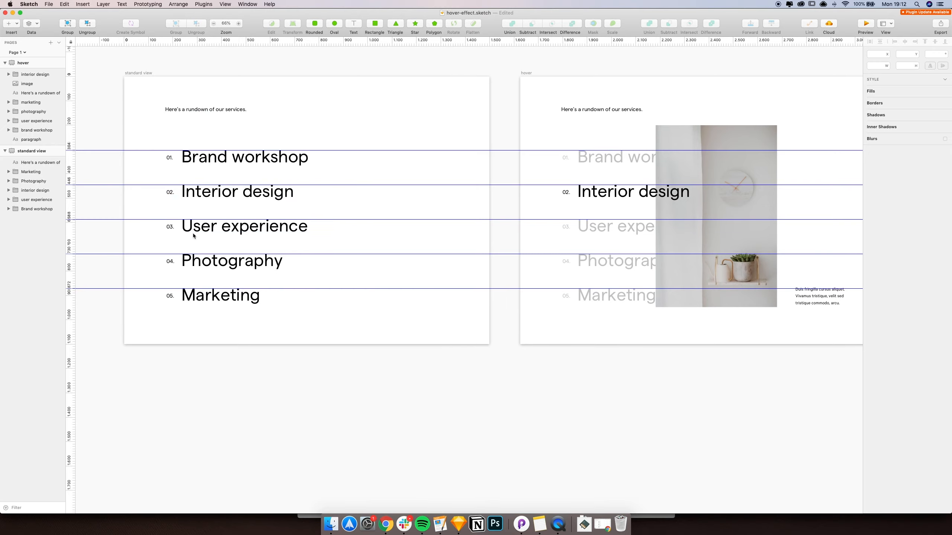
drag(96, 118, 109, 117)
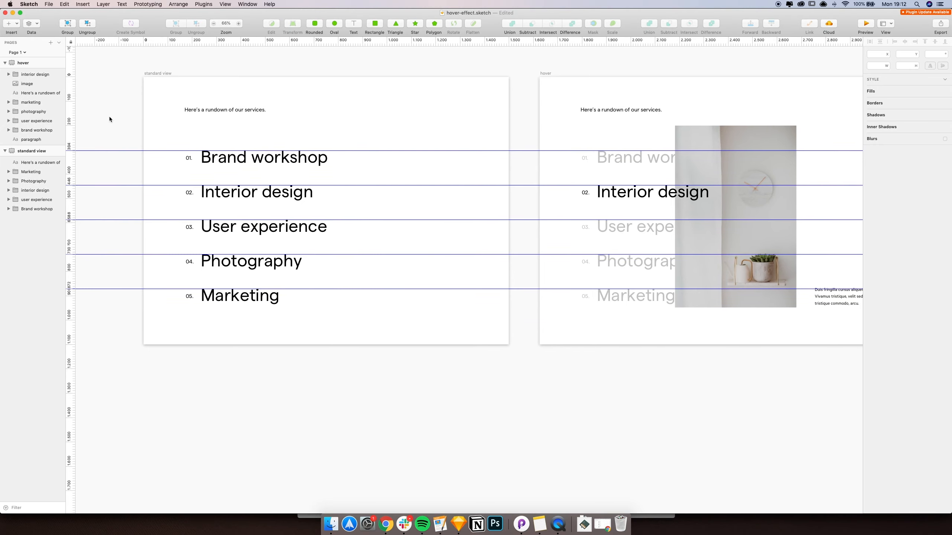
click(251, 156)
click(199, 112)
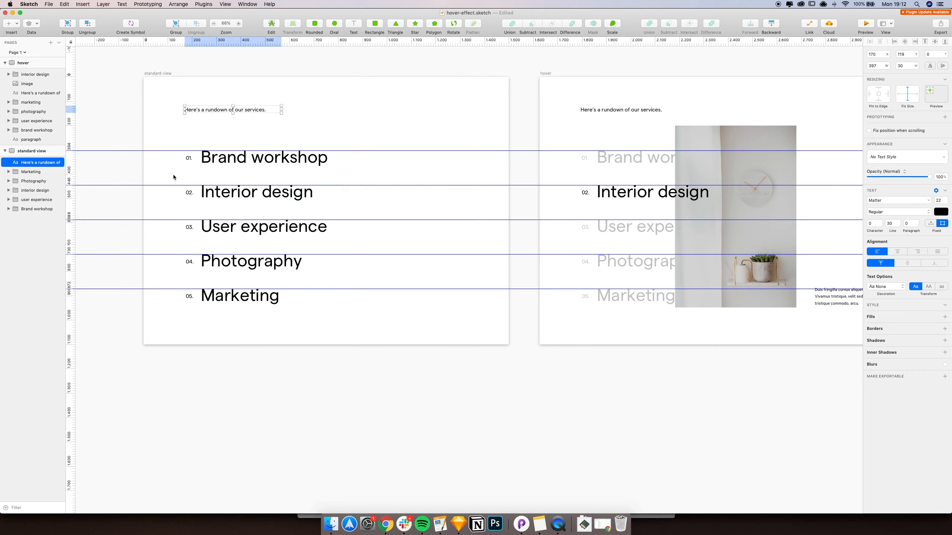
click(126, 126)
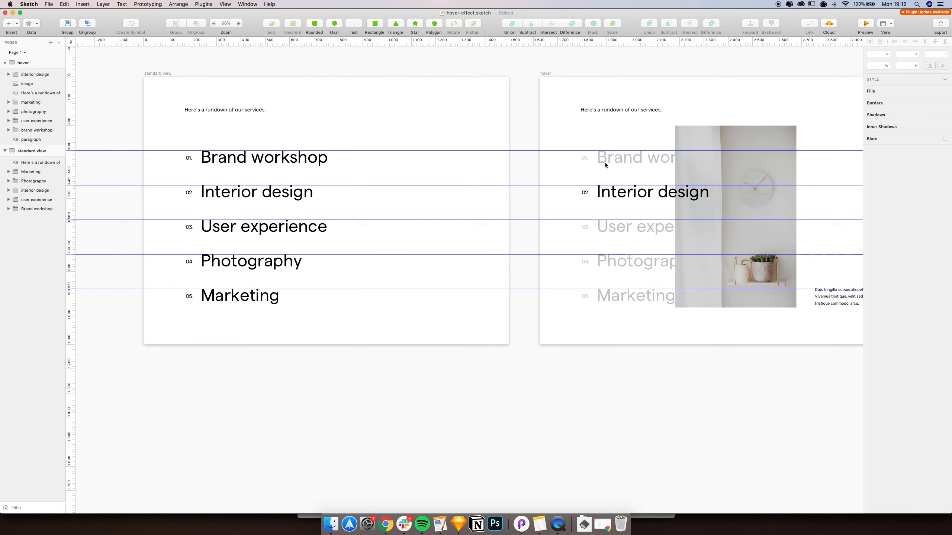
click(209, 160)
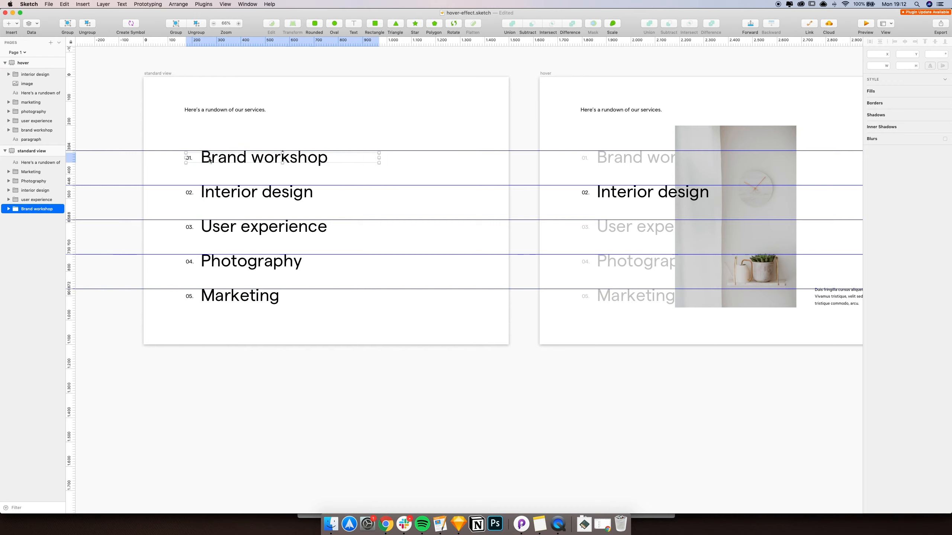
click(9, 209)
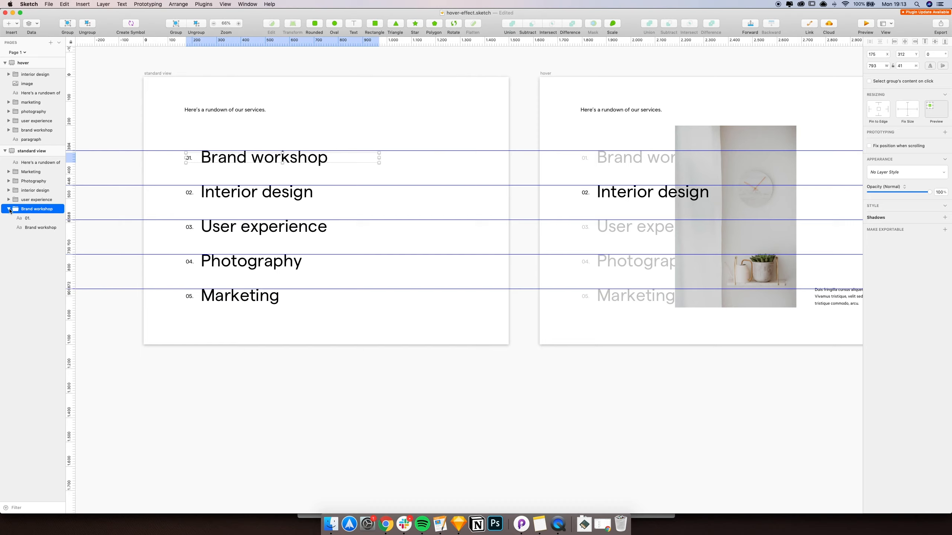
click(9, 210)
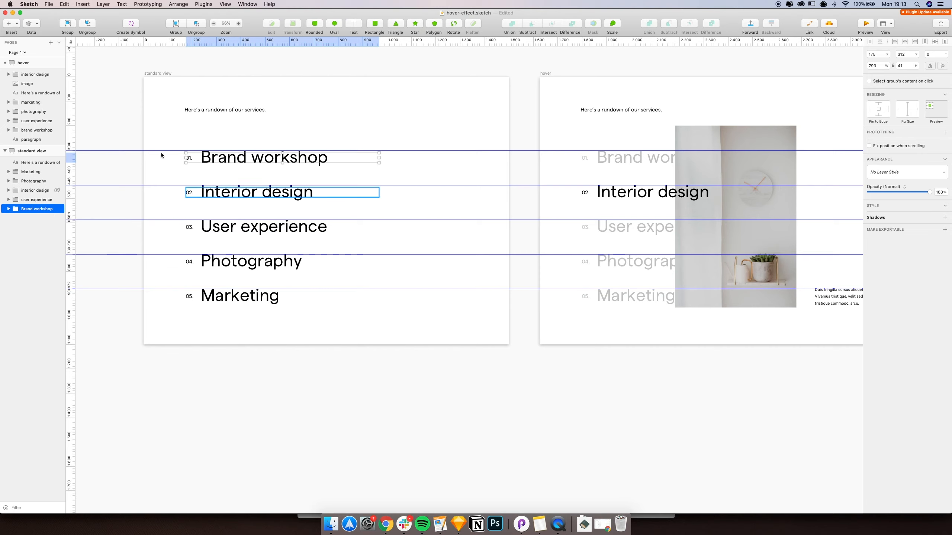
click(114, 110)
click(223, 111)
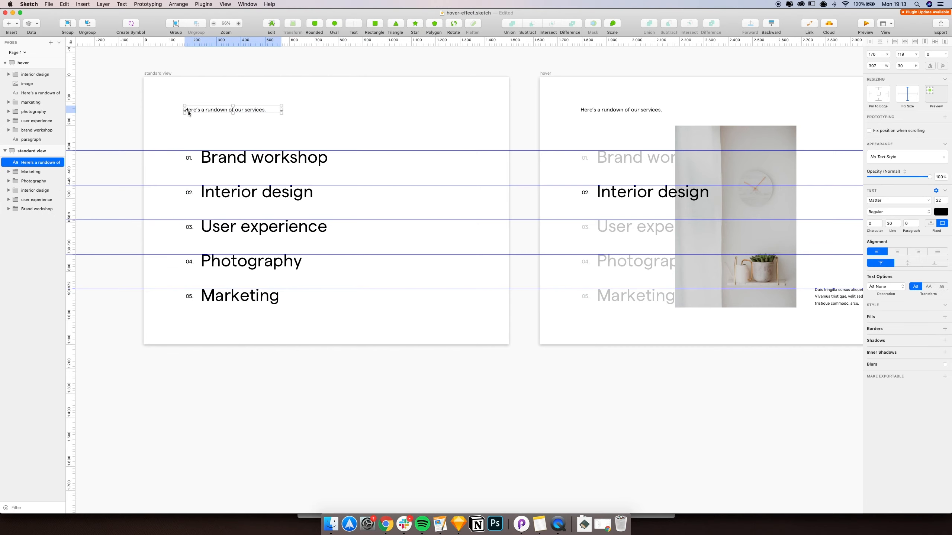
scroll(131, 118, left, 2)
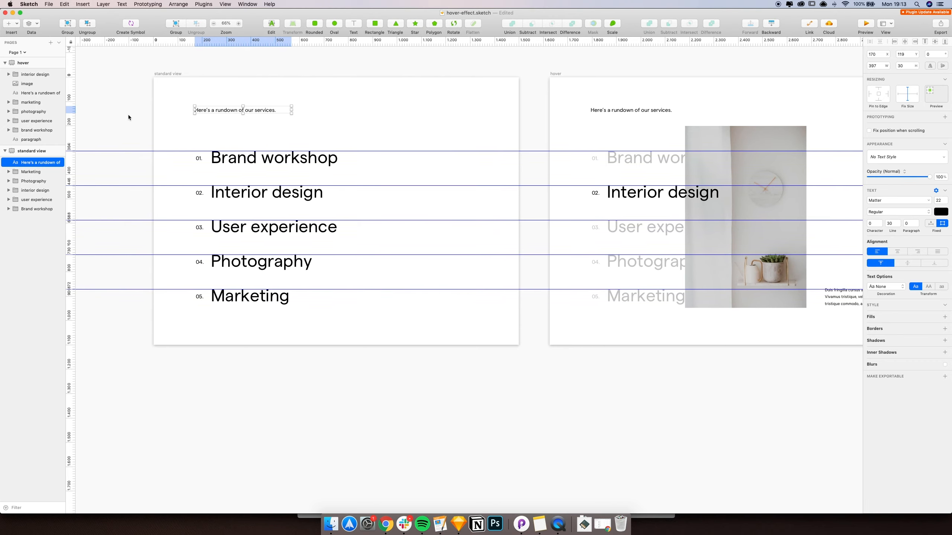
click(128, 115)
scroll(129, 116, left, 1)
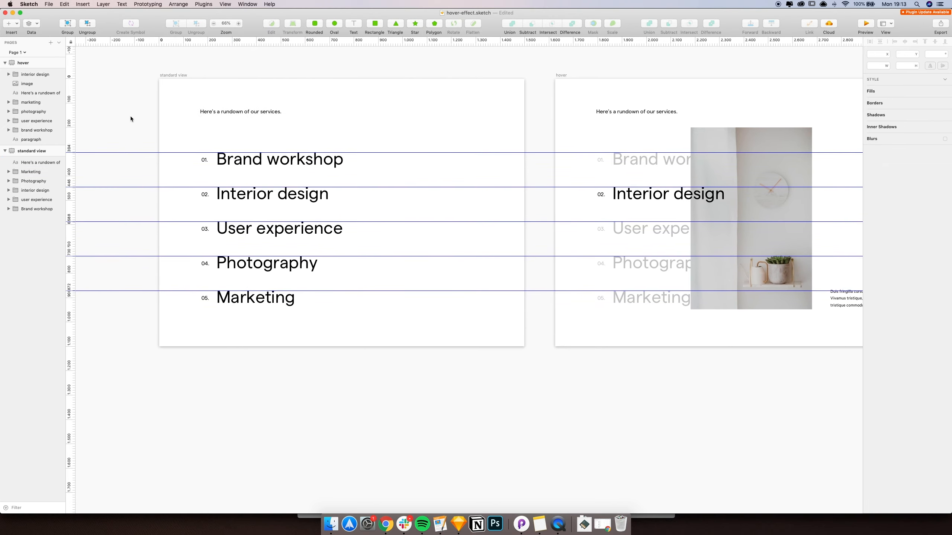
Copy the heading "Here's a rundown of our services." from standard view into the Principle artboard and place it near the upper-left corner.
click(248, 115)
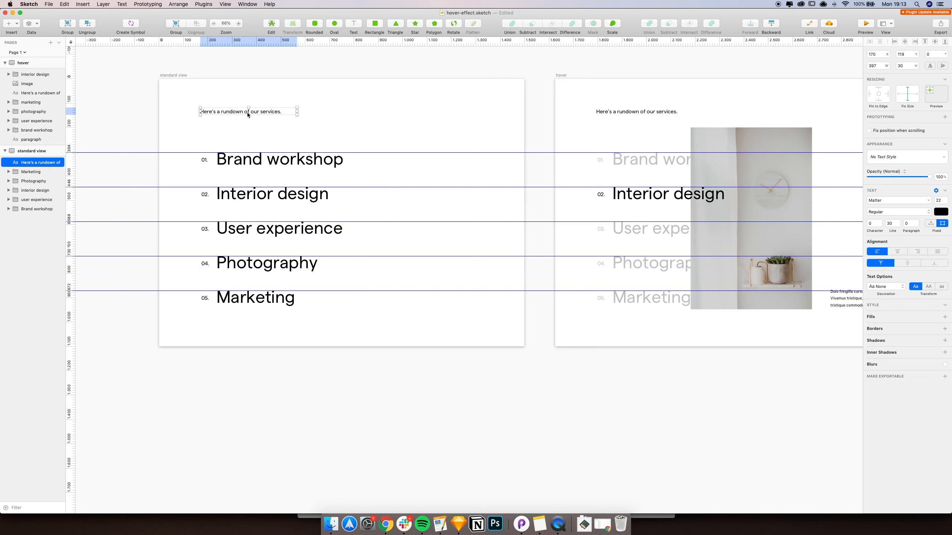
key(super+c)
key(super+c)
key(super+Tab)
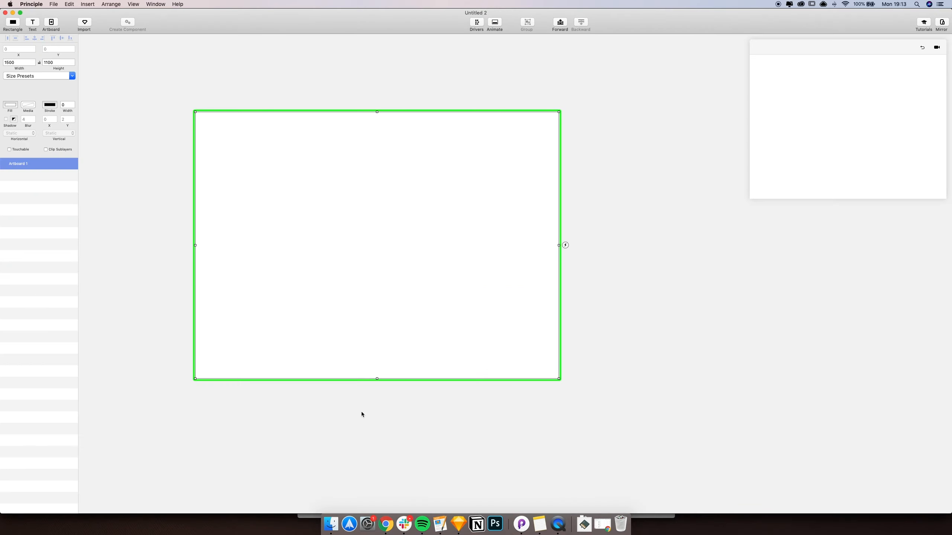
key(super+v)
click(141, 160)
drag(225, 116, 253, 142)
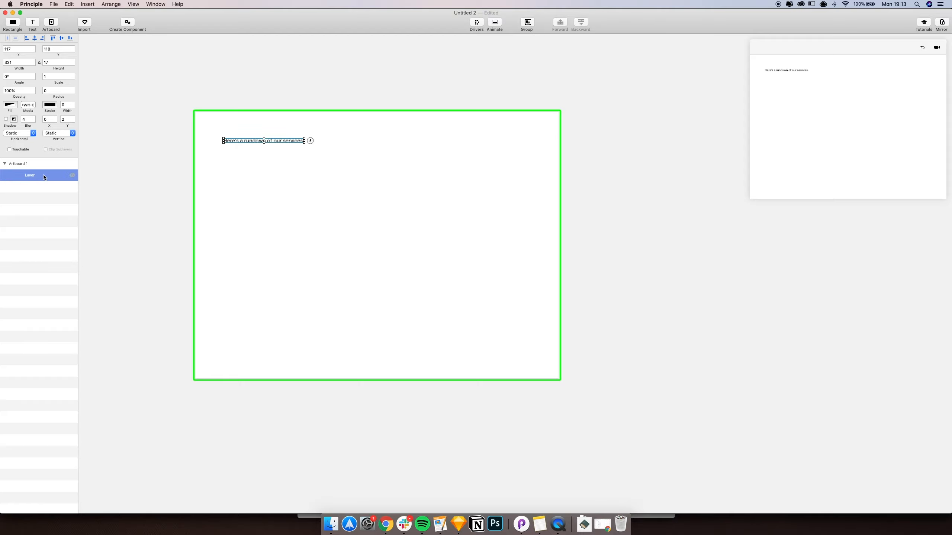
Rename the pasted heading layer as title.
double_click(30, 176)
key(Return)
double_click(31, 175)
text(title)
key(Return)
click(157, 193)
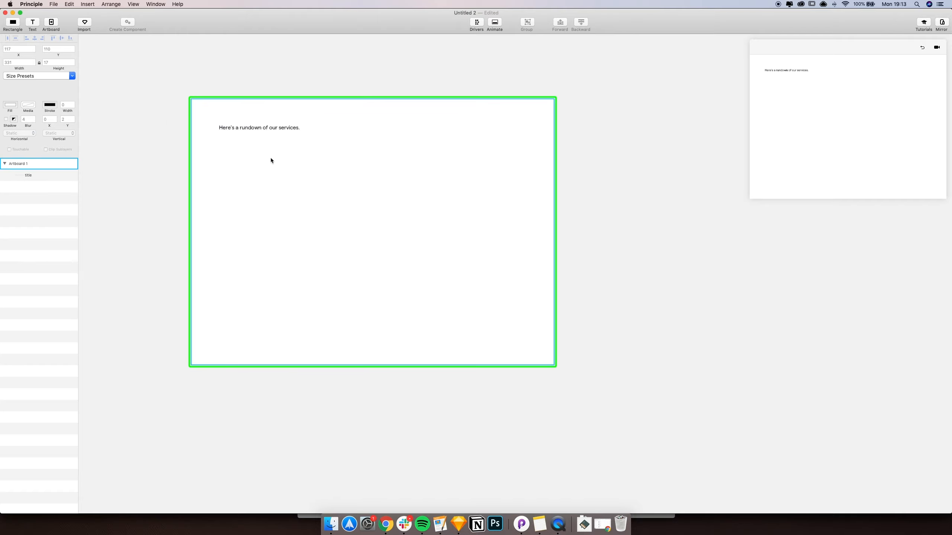
In Sketch, draw a spacer rectangle about 170 × 128 from standard view's upper-left corner to the start of the heading.
key(super+Tab)
drag(108, 108, 137, 119)
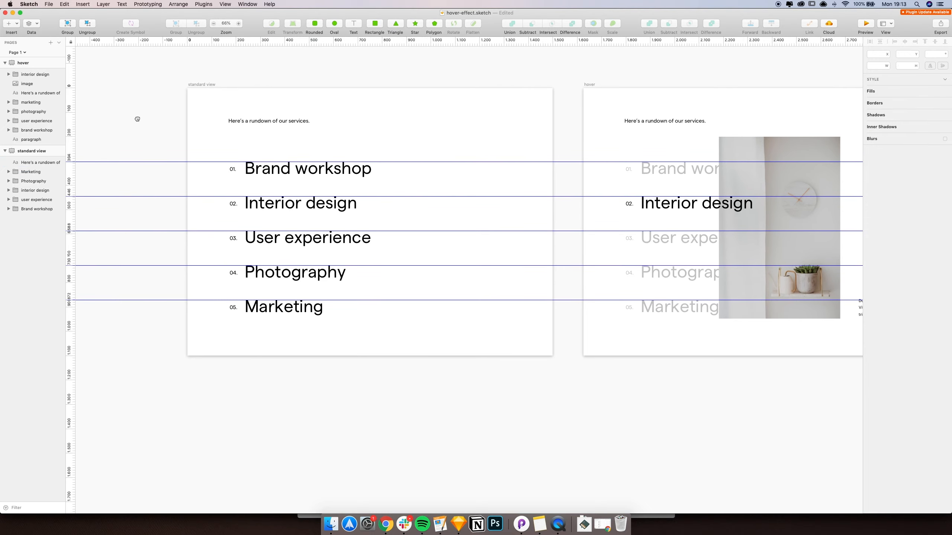
key(r)
drag(188, 88, 228, 119)
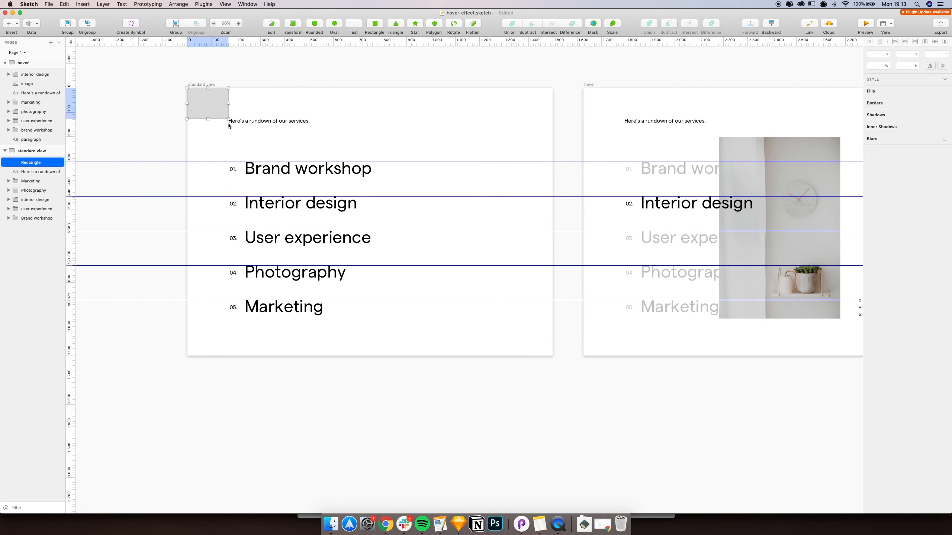
click(132, 85)
Copy the spacer rectangle into the Principle artboard's upper-left corner and align the heading to the rectangle's lower-right corner.
click(195, 97)
key(super+Tab)
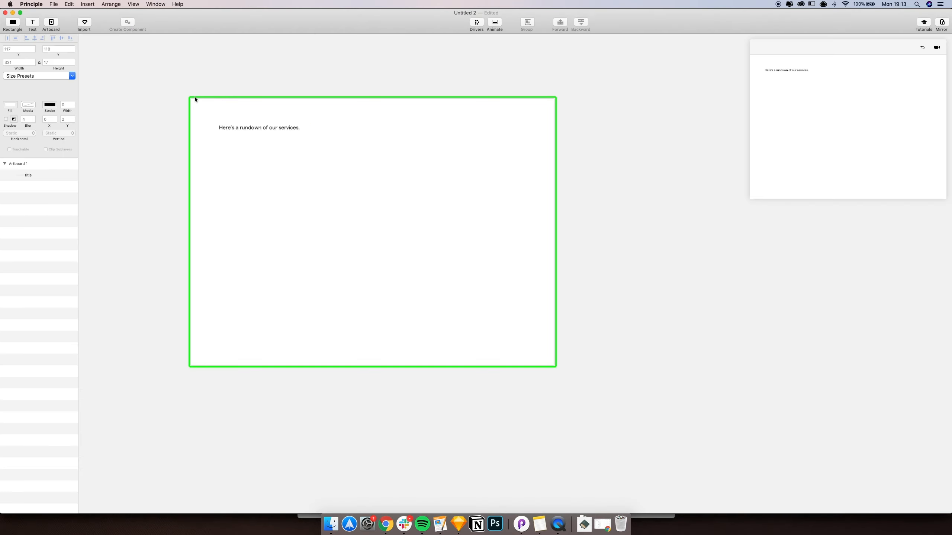
key(super+v)
click(246, 113)
click(243, 127)
drag(242, 128, 255, 132)
Remove the spacer rectangle from the Principle artboard.
click(166, 110)
drag(163, 149, 165, 135)
click(207, 100)
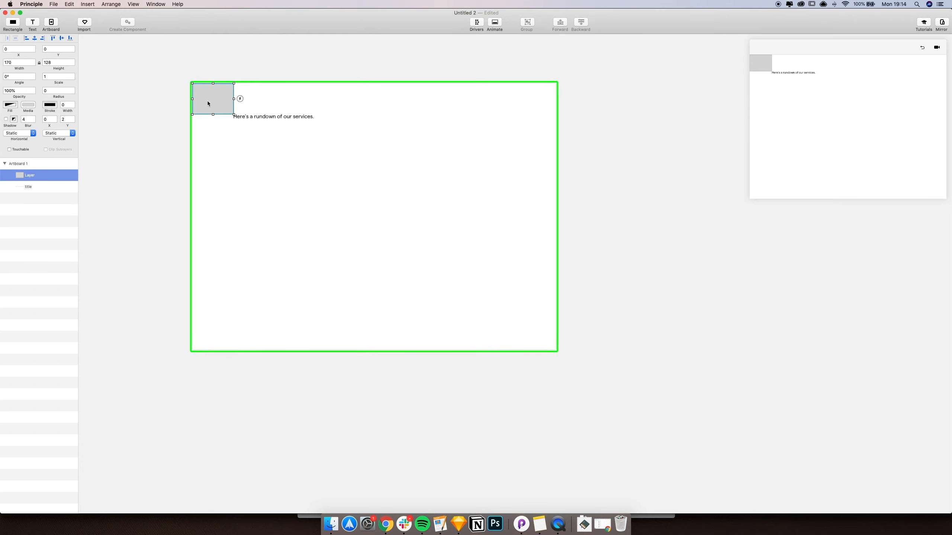
key(super+c)
Copy the Brand workshop group from Sketch's standard view into the Principle artboard and place it below the heading.
key(super+Tab)
scroll(166, 153, down, 2)
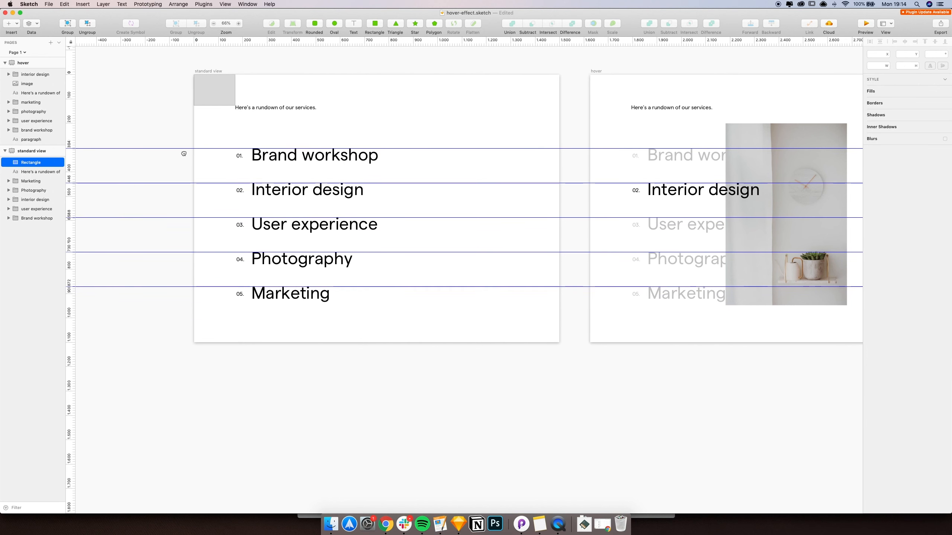
click(284, 161)
key(super+c)
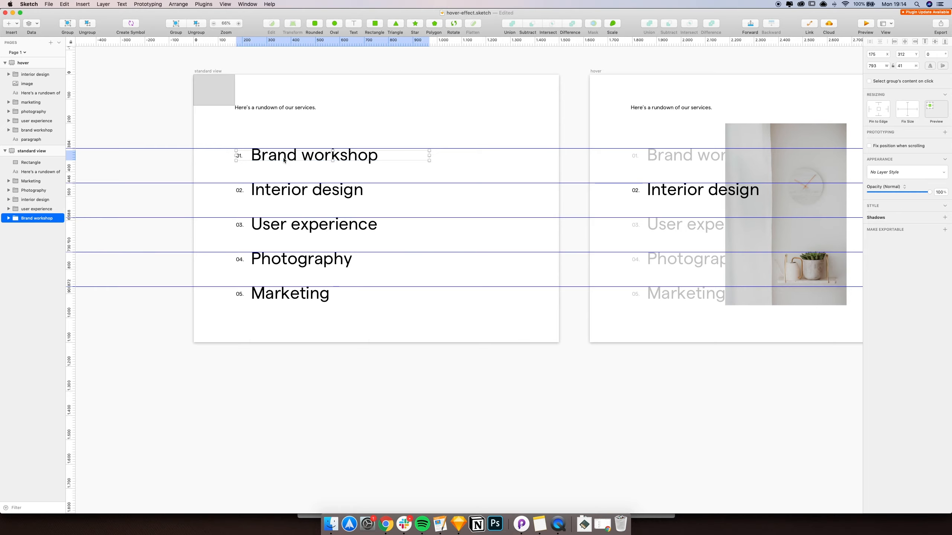
key(super+Tab)
key(super+v)
mouse_move(244, 98)
mouse_down()
mouse_move(277, 113)
mouse_move(295, 168)
mouse_up()
Copy the Interior design group from Sketch into the Principle artboard and place it below Brand workshop.
key(super+Tab)
click(263, 197)
key(super+c)
key(super+Tab)
key(super+v)
drag(220, 98, 243, 195)
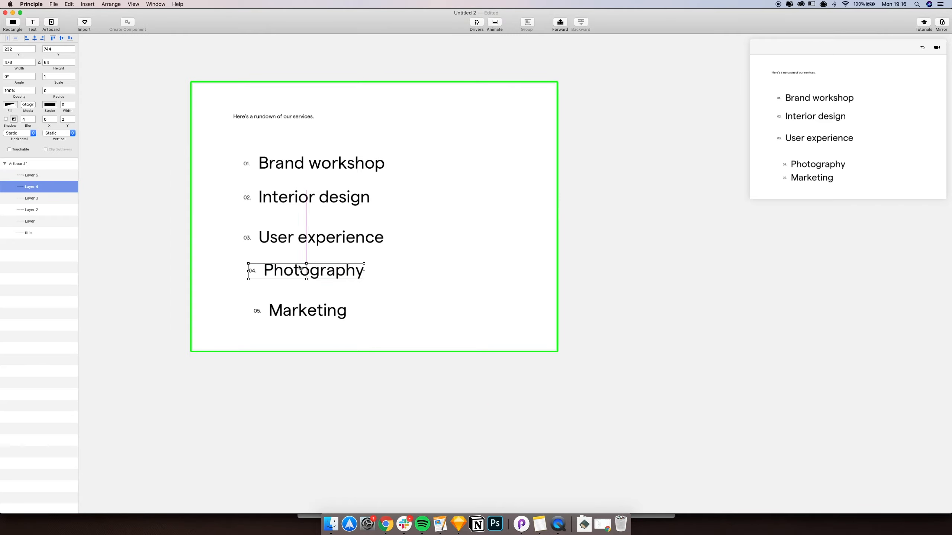
In Sketch's standard view, extend the spacer rectangle down to the Brand workshop guide, to a height of 304.
key(super+Tab)
key(super+Tab)
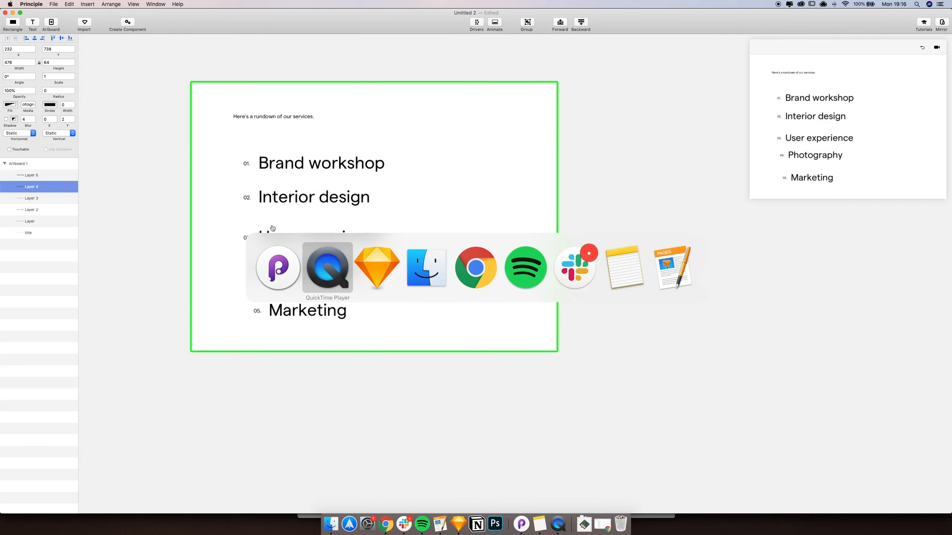
click(746, 180)
scroll(590, 130, right, 5)
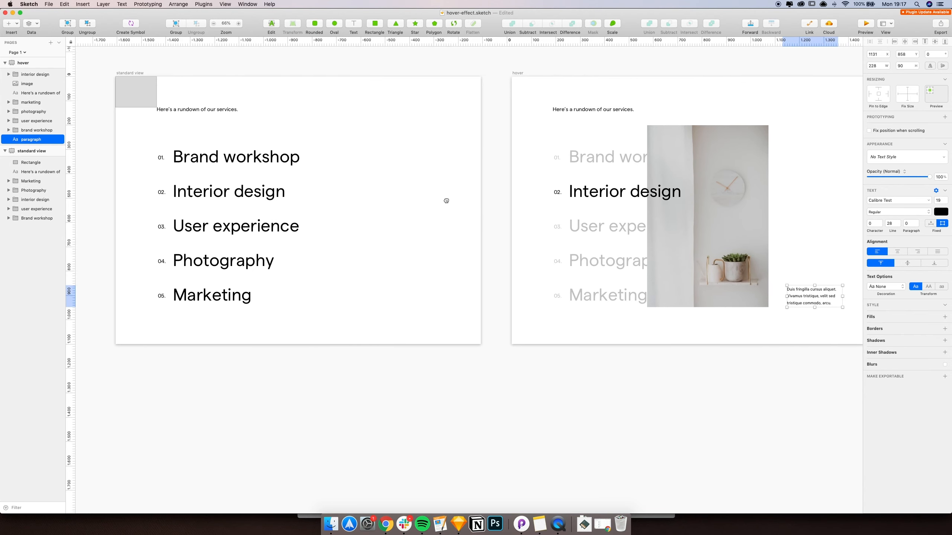
scroll(176, 99, left, 3)
mouse_move(176, 102)
mouse_down()
mouse_move(176, 153)
mouse_move(172, 145)
mouse_up()
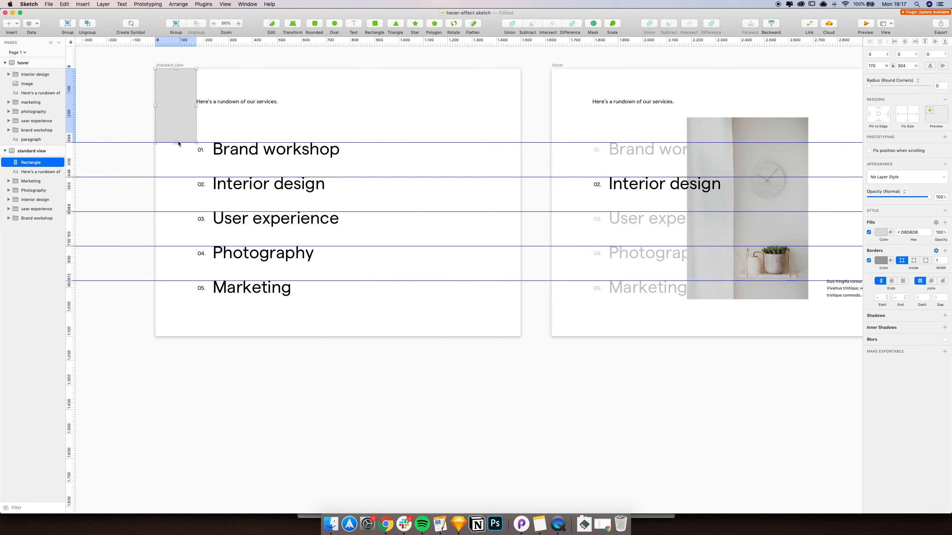
Extend the spacer rectangle down to the Interior design, User experience and Photography guides in turn, reaching heights of 446, 588 and 730.
drag(176, 143, 175, 177)
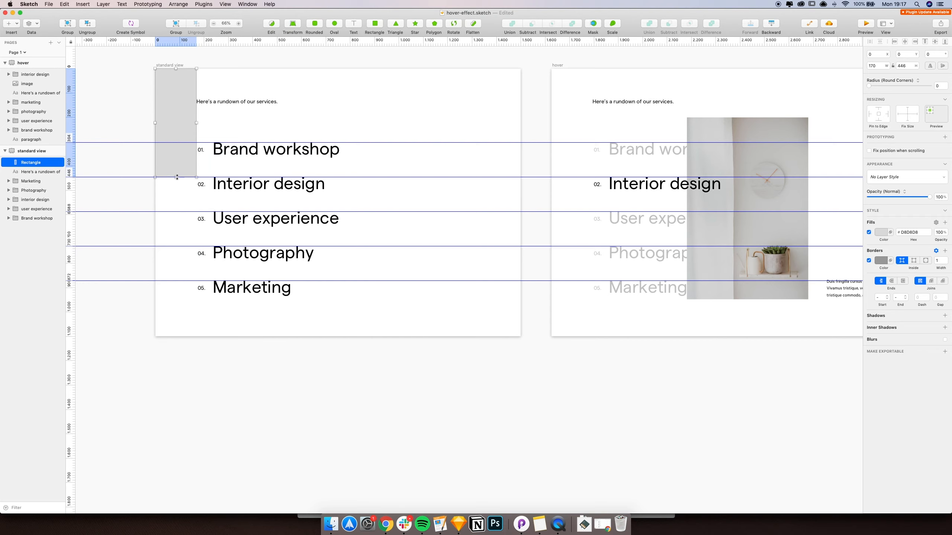
drag(175, 177, 176, 212)
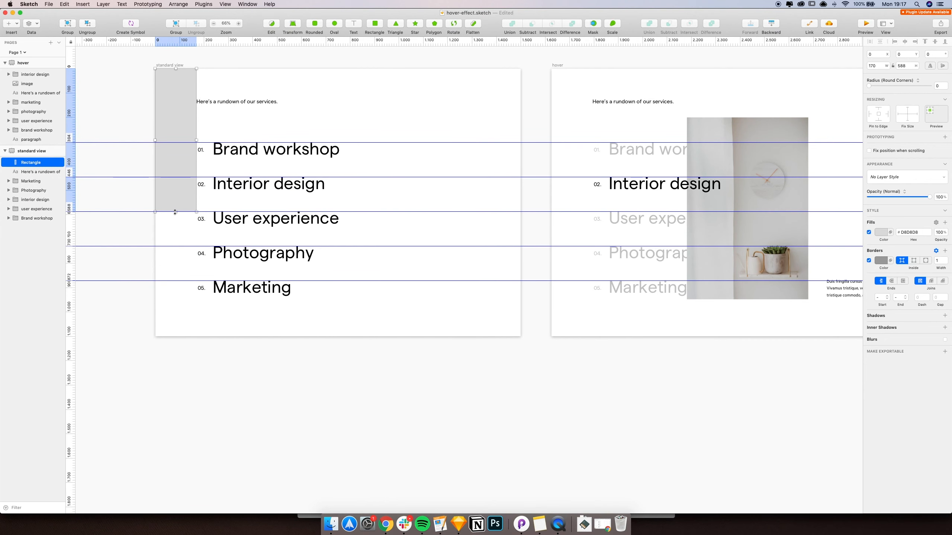
drag(176, 212, 176, 247)
click(244, 257)
mouse_move(245, 257)
mouse_down()
mouse_move(280, 257)
mouse_move(251, 270)
mouse_up()
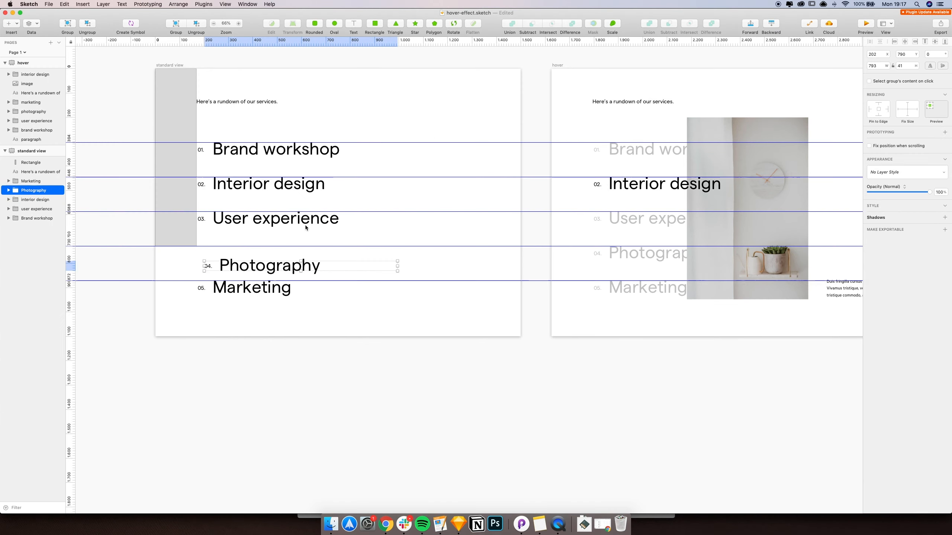
click(177, 122)
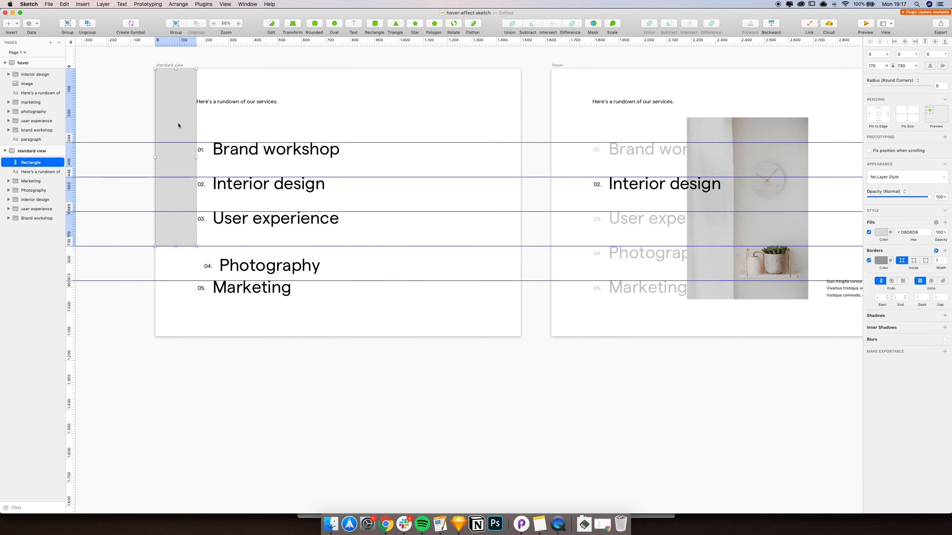
key(super+z)
click(194, 225)
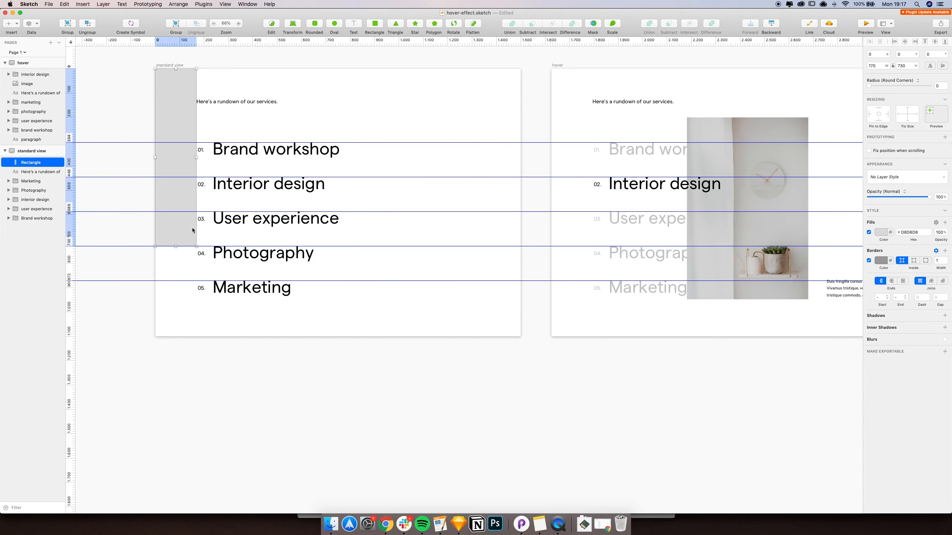
Using the spacer rectangle extended to a height of 872, place Marketing below Photography in Principle and delete the spacer rectangles there.
drag(176, 246, 176, 280)
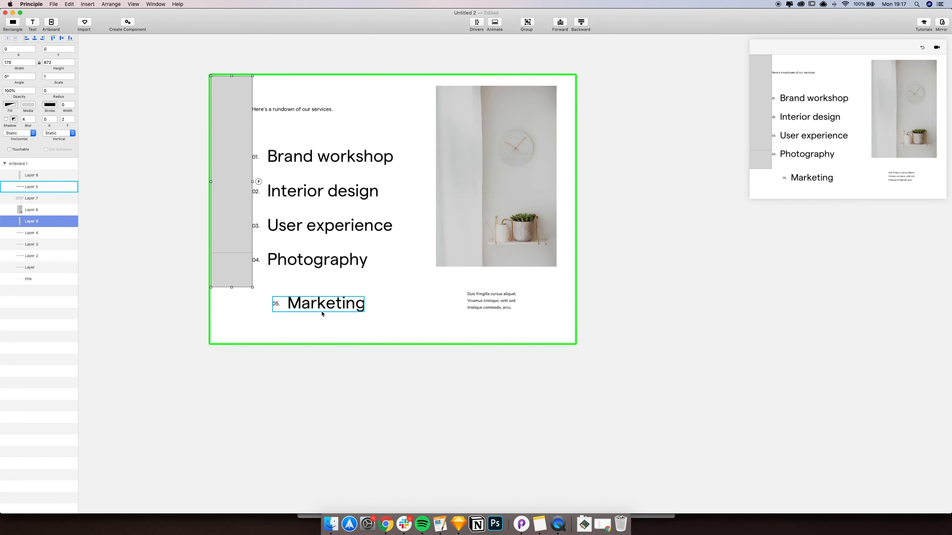
drag(321, 311, 299, 302)
click(229, 269)
shift+click(225, 235)
key(BackSpace)
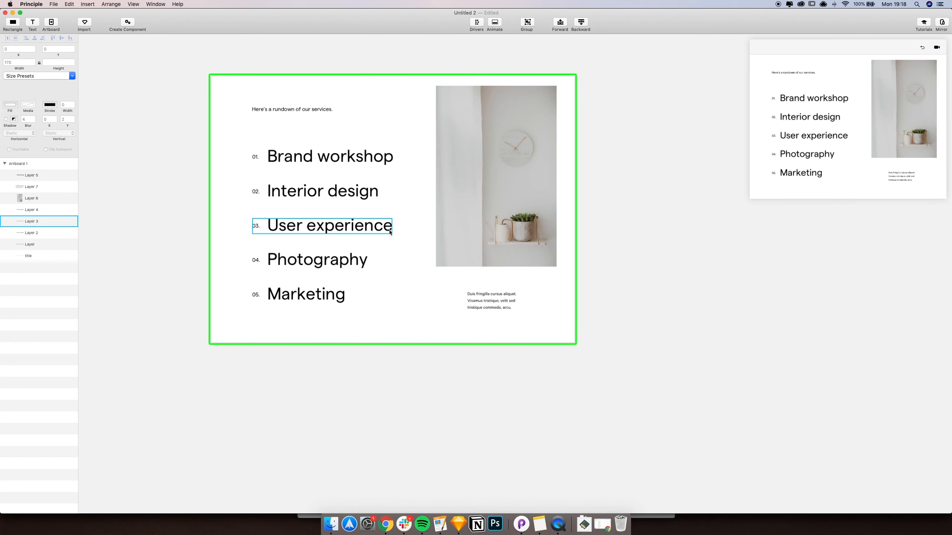
Reposition the paragraph in Principle at X 1131, Y 864 with a spacer from Sketch's hover artboard, and delete the spacer.
drag(479, 227, 421, 261)
key(super+z)
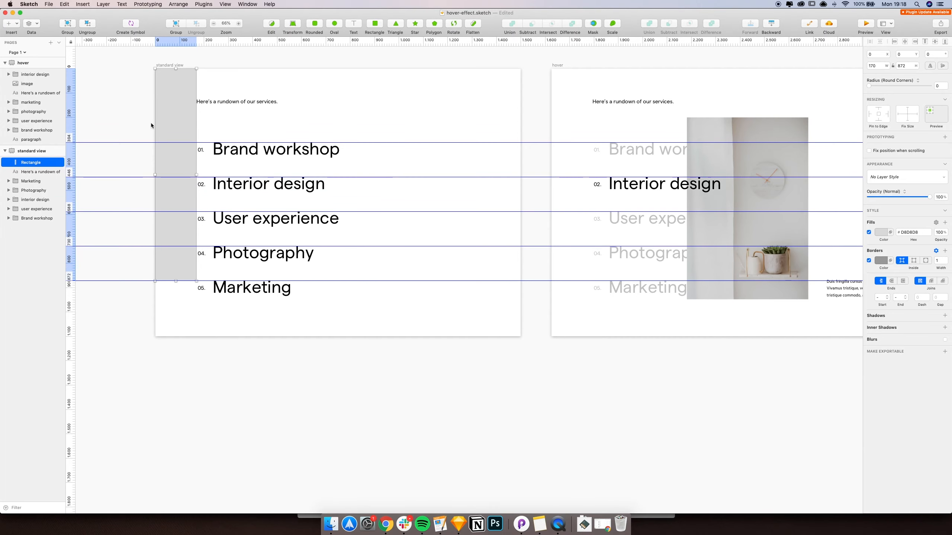
scroll(682, 259, right, 3)
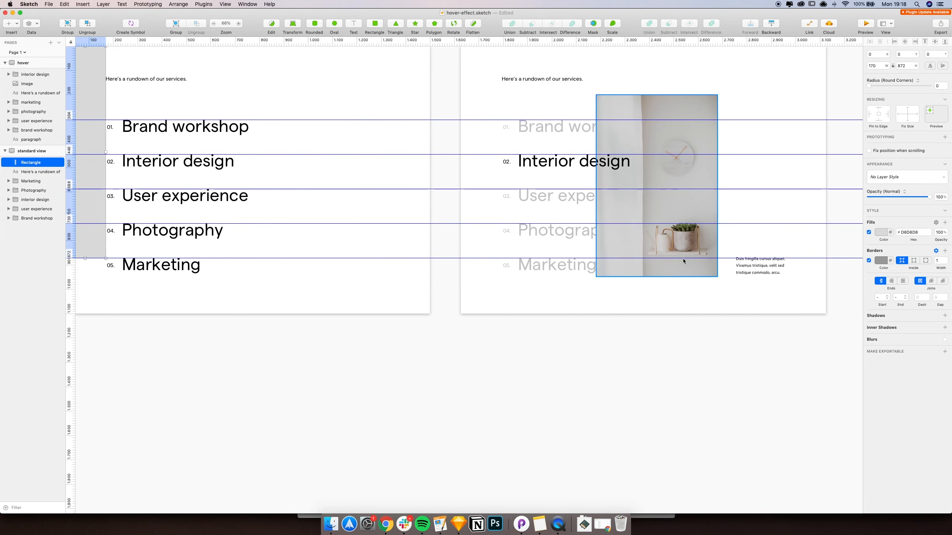
click(751, 267)
drag(432, 262, 503, 288)
drag(150, 196, 547, 193)
drag(612, 280, 585, 273)
key(Delete)
key(super+Tab)
click(473, 303)
click(448, 232)
key(Delete)
Move the photo left over the ends of the service names, to about X 706, Y 154.
click(445, 164)
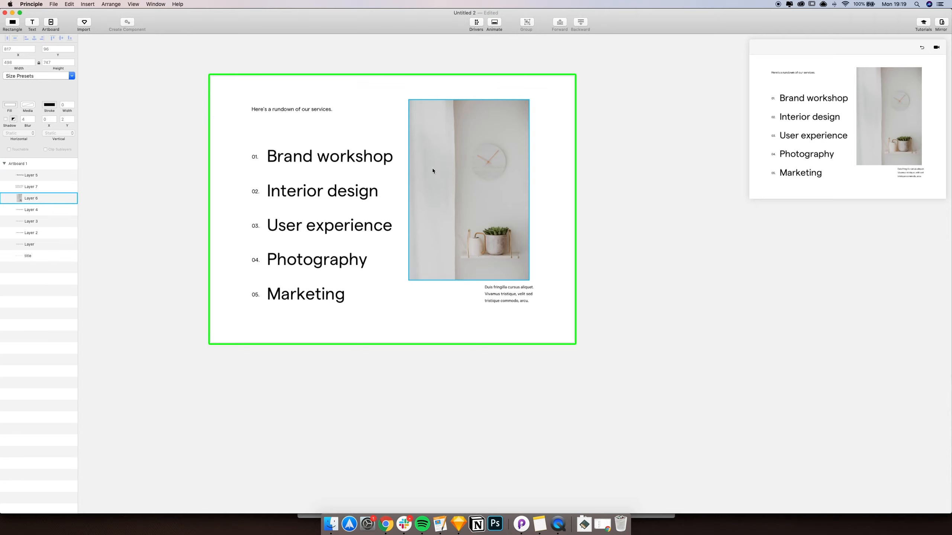
drag(446, 182, 413, 189)
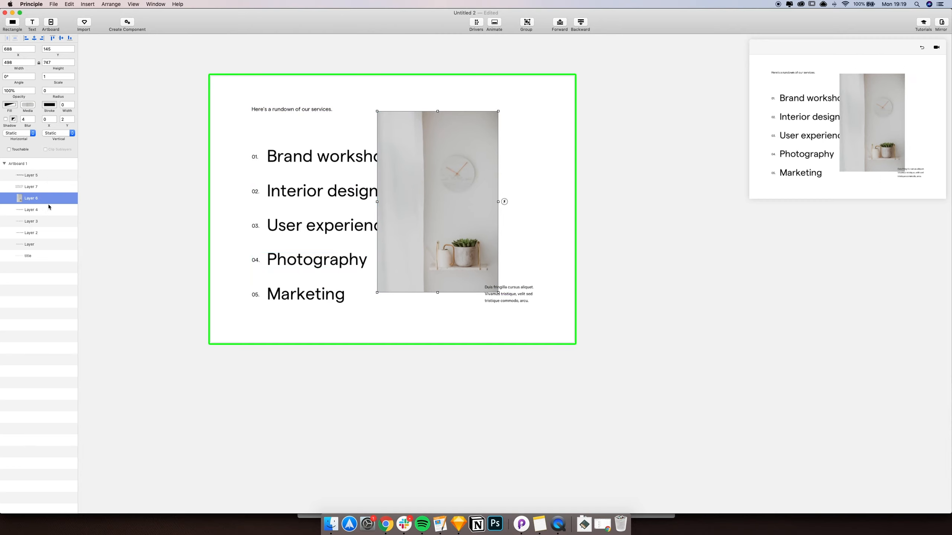
mouse_move(406, 193)
mouse_down()
mouse_move(417, 191)
mouse_move(417, 202)
mouse_move(395, 204)
mouse_up()
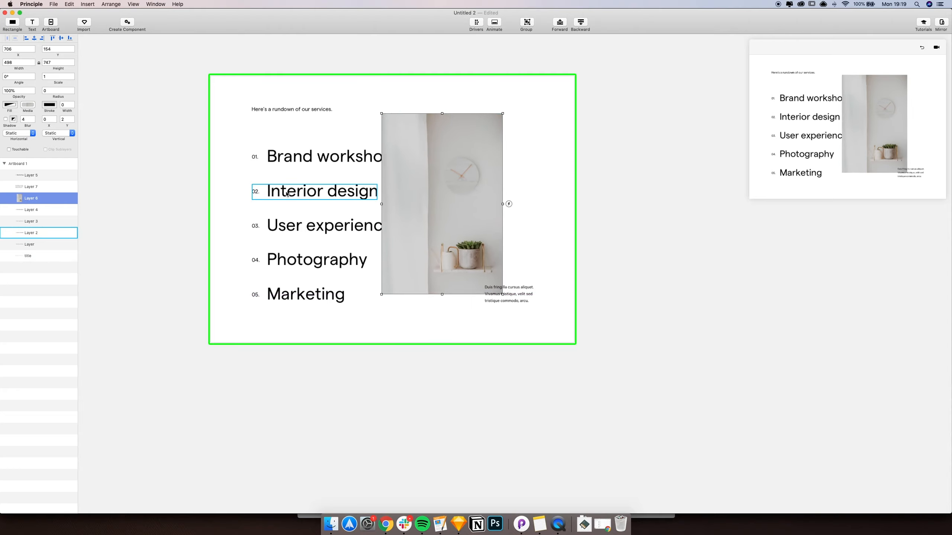
Rename the photo's layer as iamge.
click(298, 191)
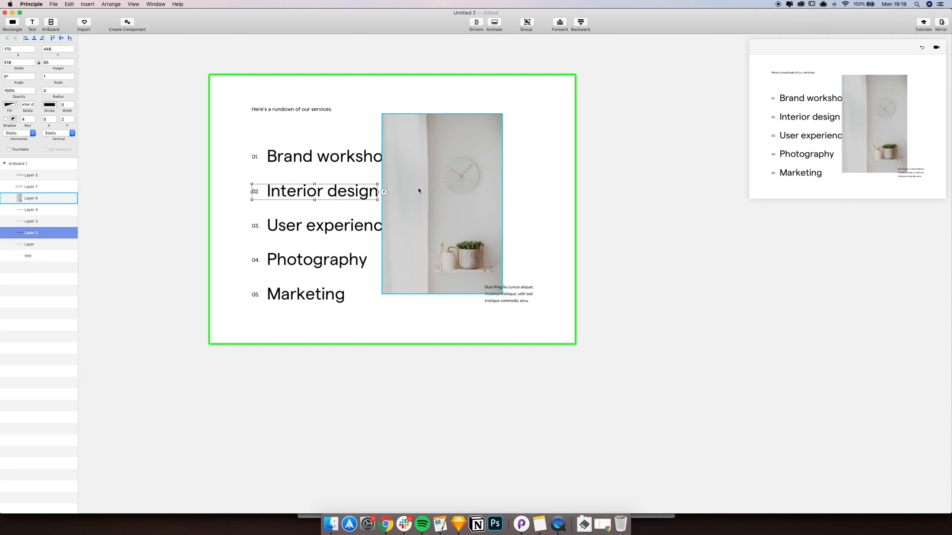
click(41, 198)
double_click(32, 199)
text(iamge)
key(Return)
Rename the Interior design text's layer as interior design and place it at the top of the layer order, directly above the photo.
click(30, 234)
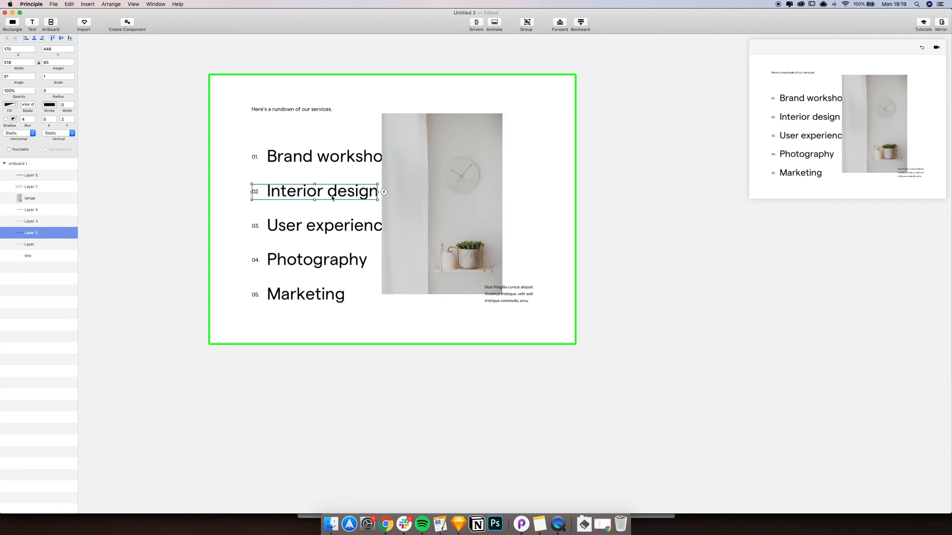
double_click(30, 233)
key(BackSpace)
text(interior design)
key(Return)
drag(38, 235, 49, 174)
shift+click(47, 210)
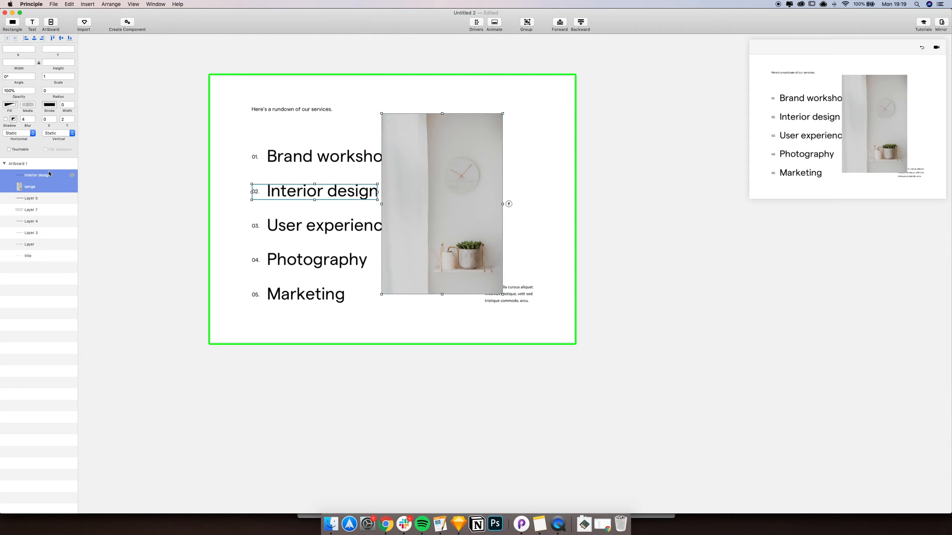
Rename the Marketing text's layer as marketing and the small text block's layer as paragraph.
click(44, 199)
double_click(29, 201)
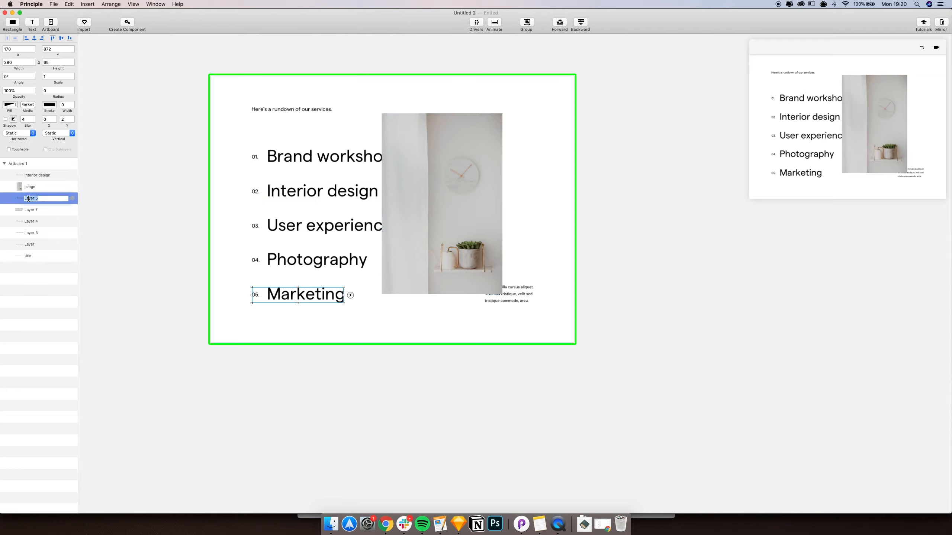
text(marketing)
key(Return)
click(32, 208)
double_click(35, 210)
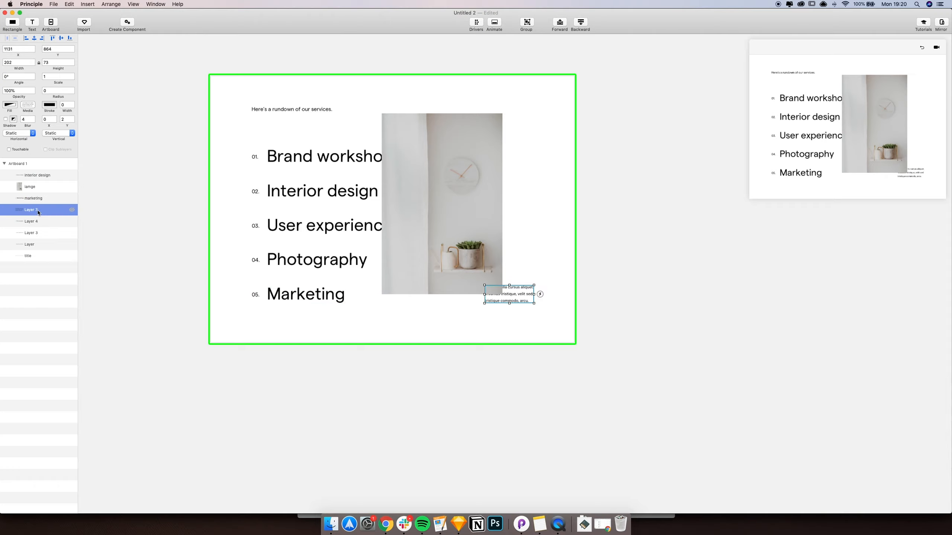
text(paragraph)
key(Return)
Rename the Photography text's layer as photgraphy and the User experience text's layer as ux.
click(37, 223)
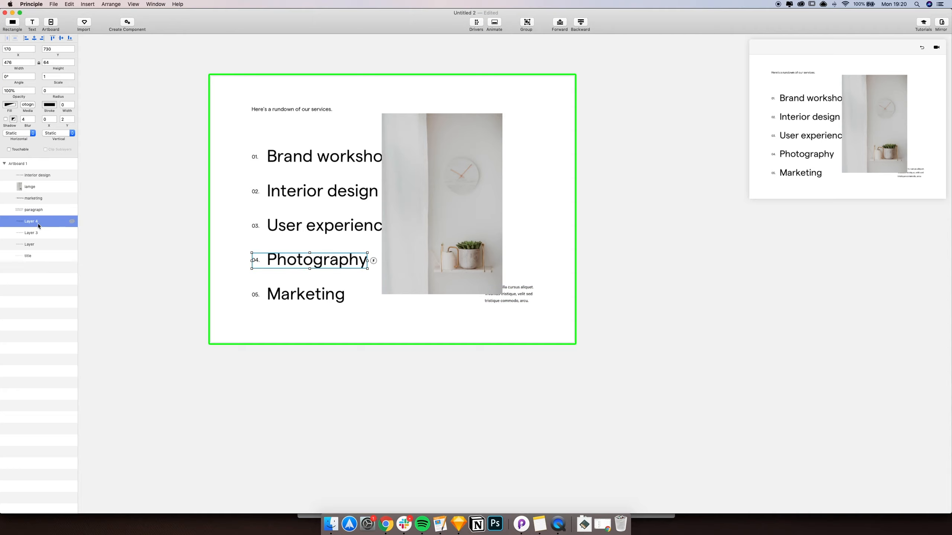
double_click(36, 222)
text(photgraphy)
click(41, 233)
double_click(32, 233)
text(ux)
key(Return)
Rename the Brand workshop text's layer as brand workshop.
click(32, 244)
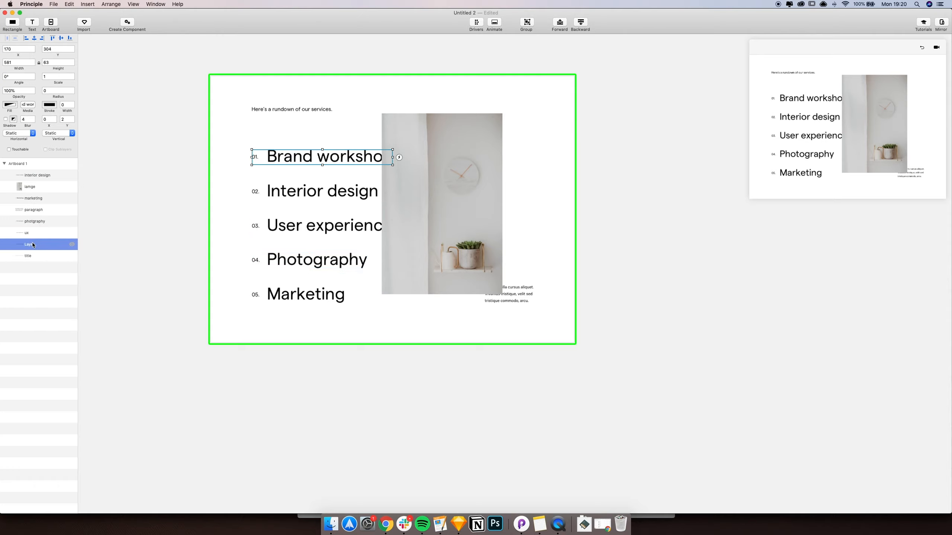
double_click(32, 244)
text(brand workshop)
key(Return)
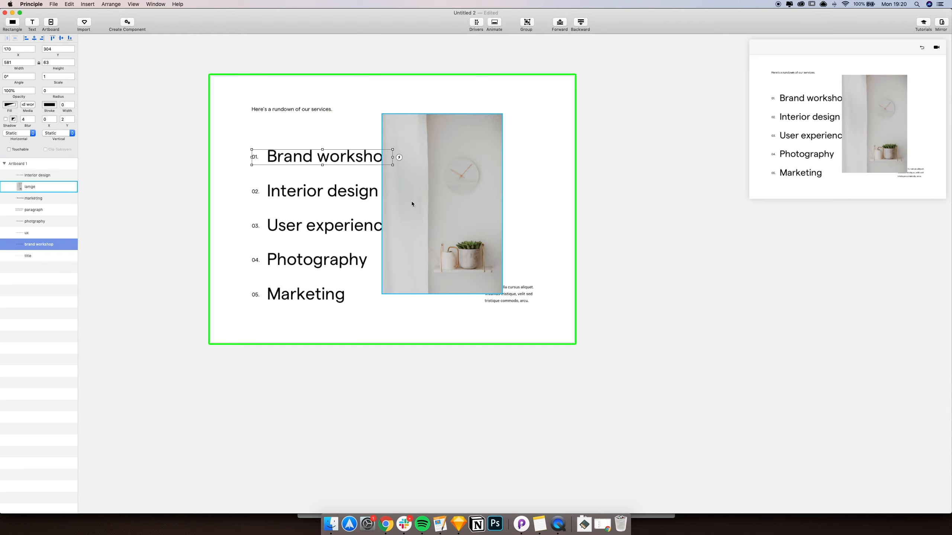
Move the photo further left behind the Interior design text, to X 530, Y 177.
click(434, 199)
drag(437, 201, 394, 203)
scroll(148, 191, down, 2)
scroll(148, 191, right, 3)
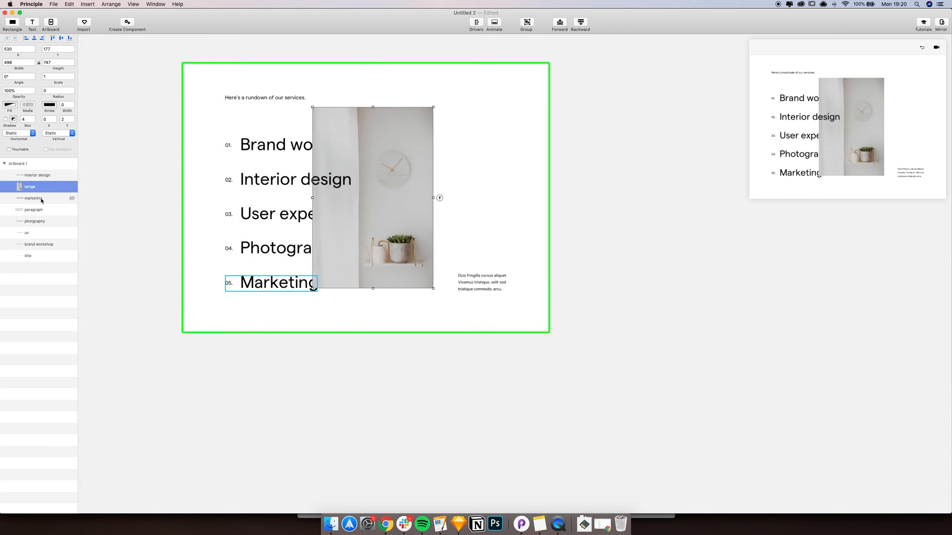
Correct the photo layer's name to image.
double_click(31, 187)
text(image)
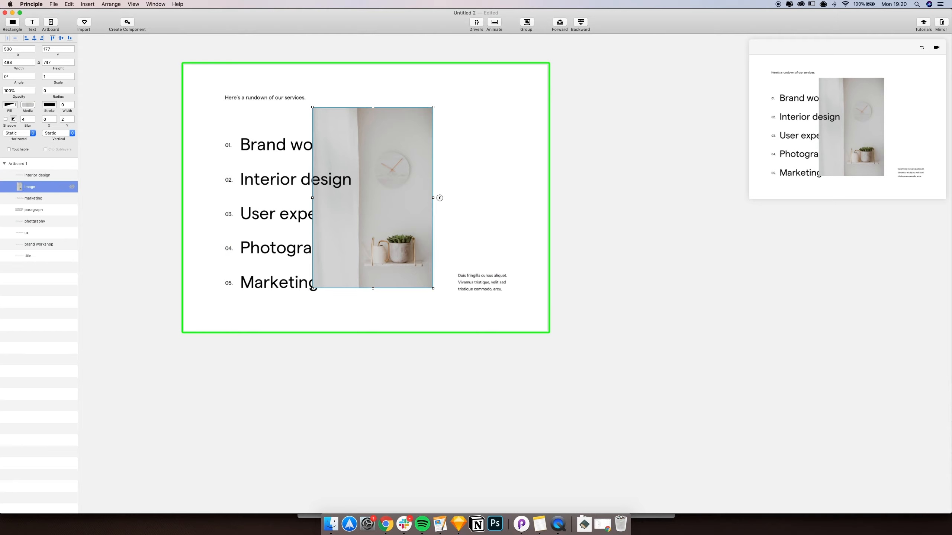
click(128, 174)
scroll(128, 174, up, 1)
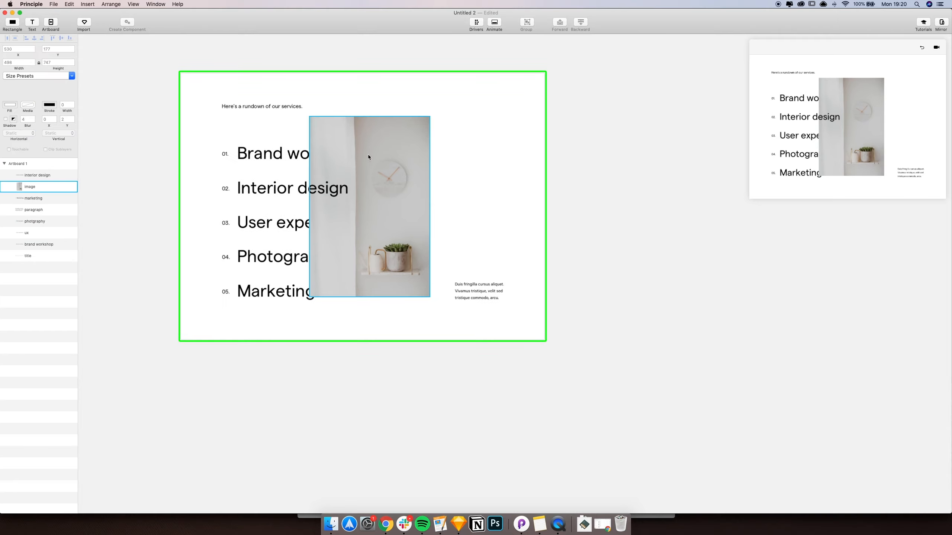
click(388, 170)
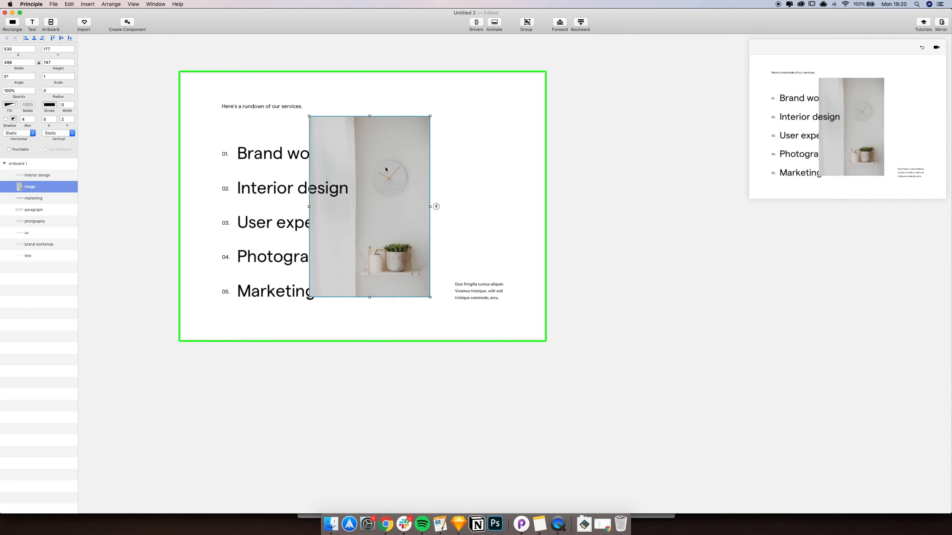
click(142, 183)
scroll(140, 179, down, 2)
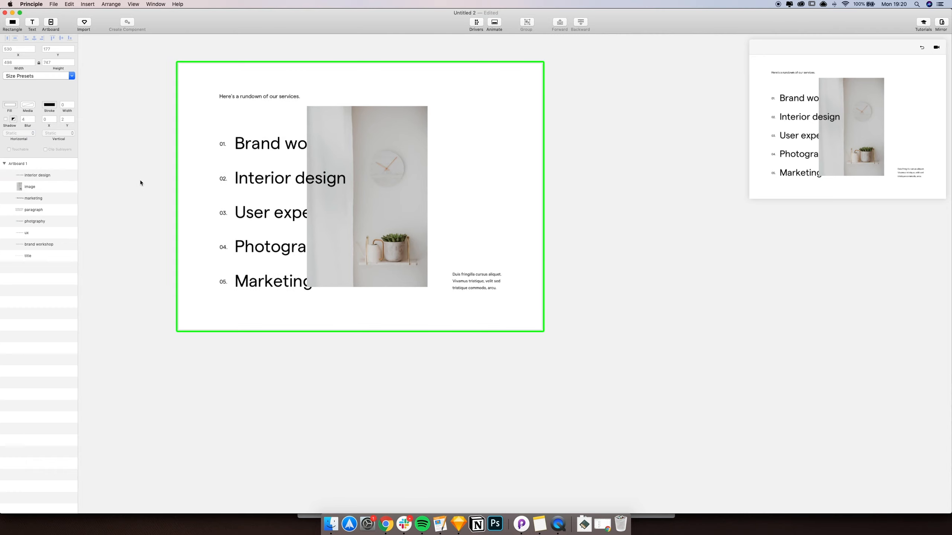
scroll(139, 179, down, 2)
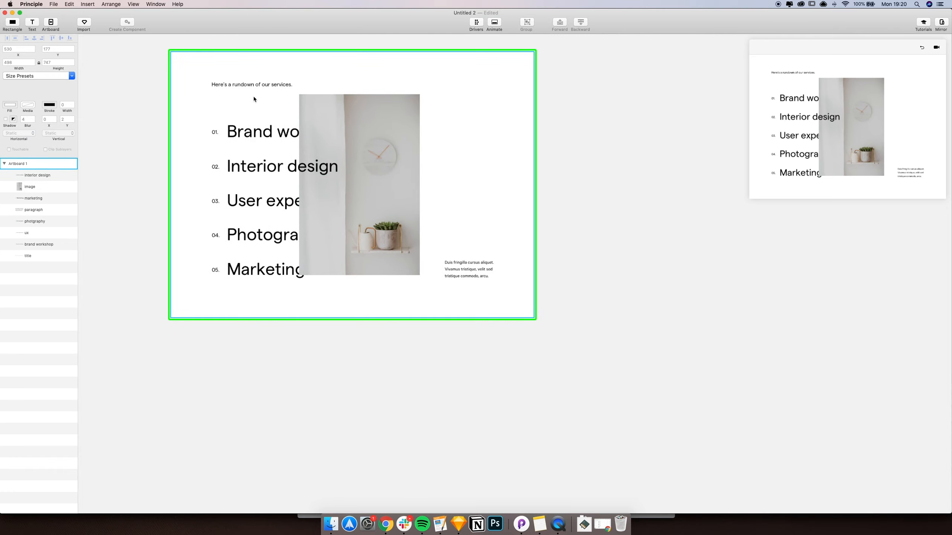
scroll(152, 117, up, 3)
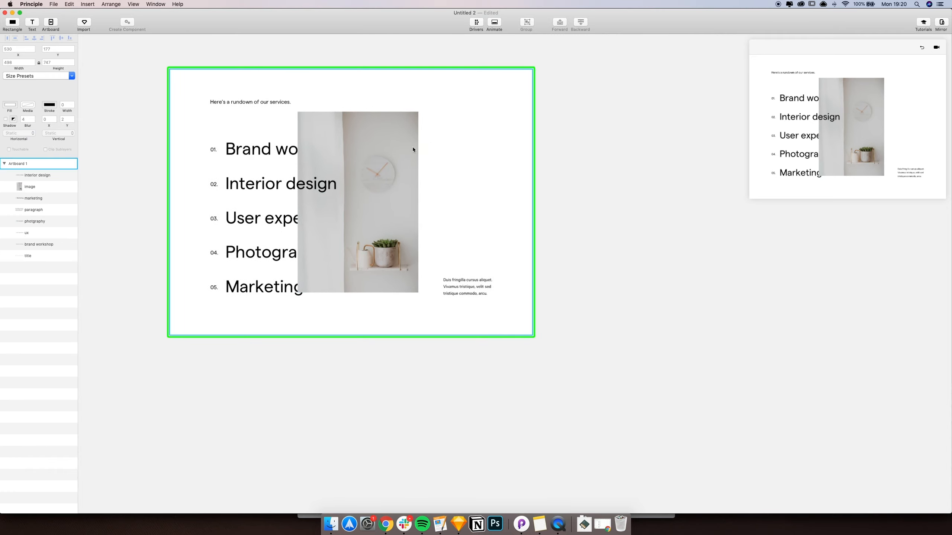
Group the photo layer on its own as image group and turn on Clip Sublayers for the group.
click(391, 148)
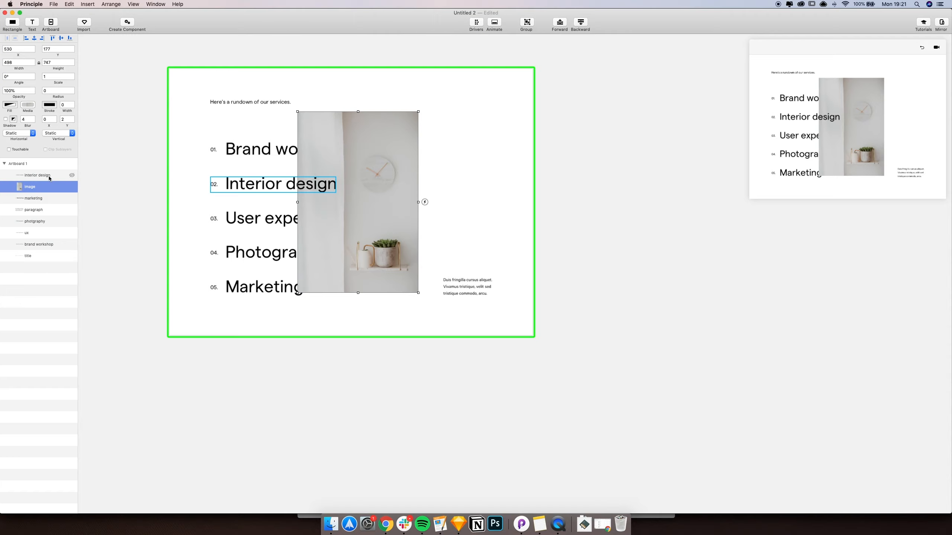
scroll(140, 175, left, 3)
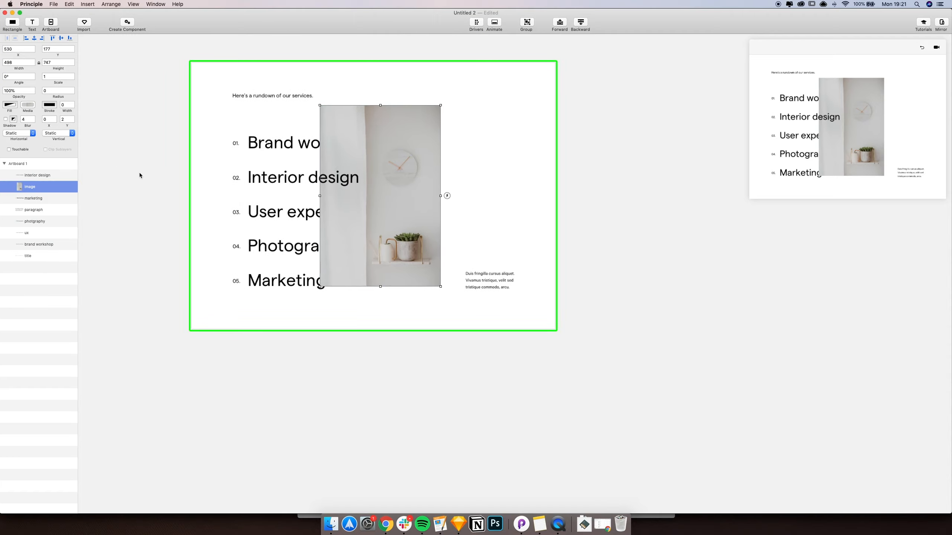
scroll(140, 175, up, 2)
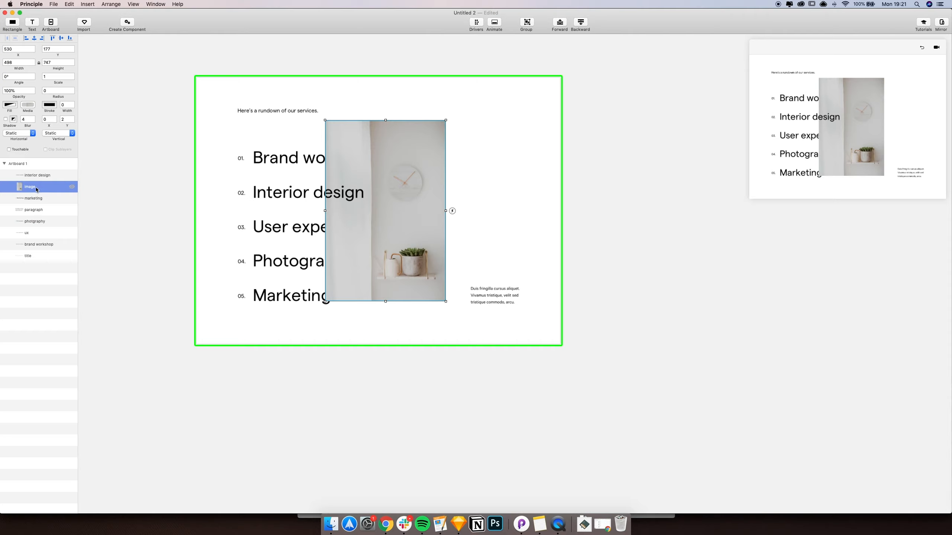
key(super+g)
double_click(30, 187)
text(ima)
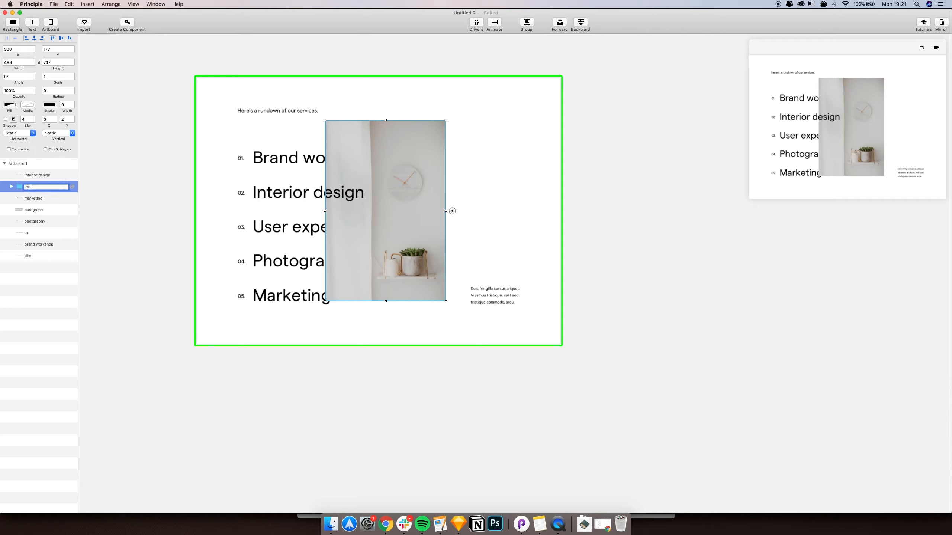
text(ge group)
key(Return)
click(13, 187)
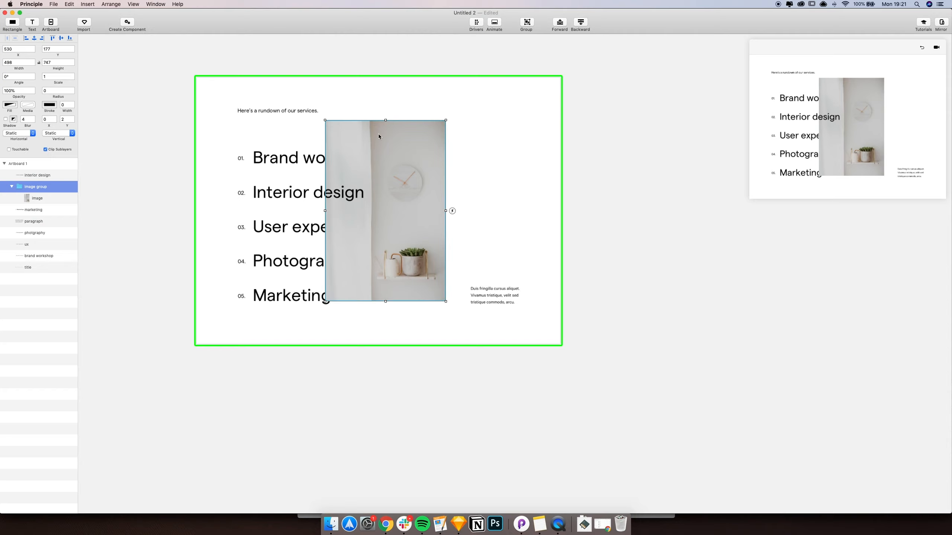
Move image group straight down to Y 377 after undoing a trial resize of its upper edge.
drag(385, 119, 397, 205)
key(super+z)
key(shift+Down)
key(shift+Down)
key(shift+Down)
key(shift+Down)
key(shift+Down)
key(shift+Down)
key(shift+Down)
key(shift+Down)
key(shift+Down)
key(shift+Down)
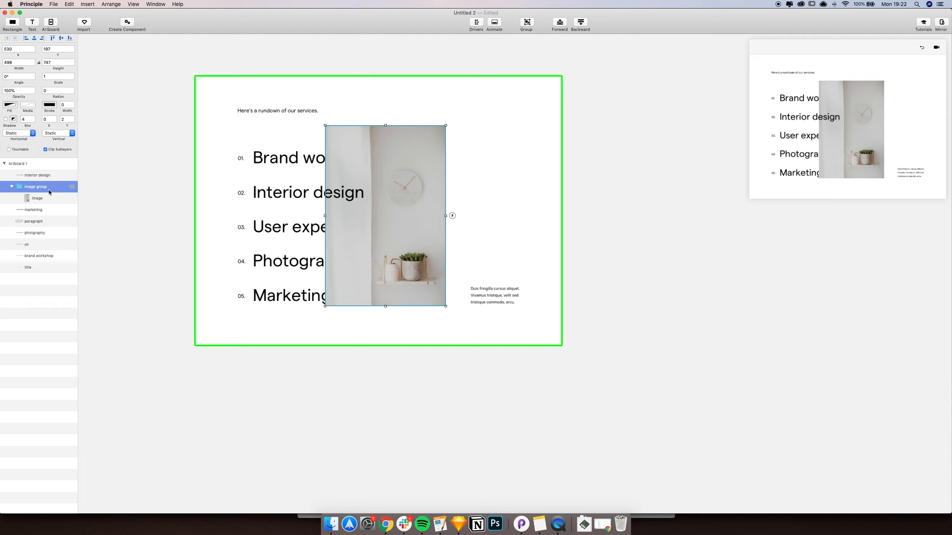
key(shift+Down)
key(shift+Down)
key(shift+Down)
key(shift+Down)
key(shift+Down)
key(shift+Down)
key(shift+Down)
key(shift+Down)
key(shift+Down)
key(shift+Down)
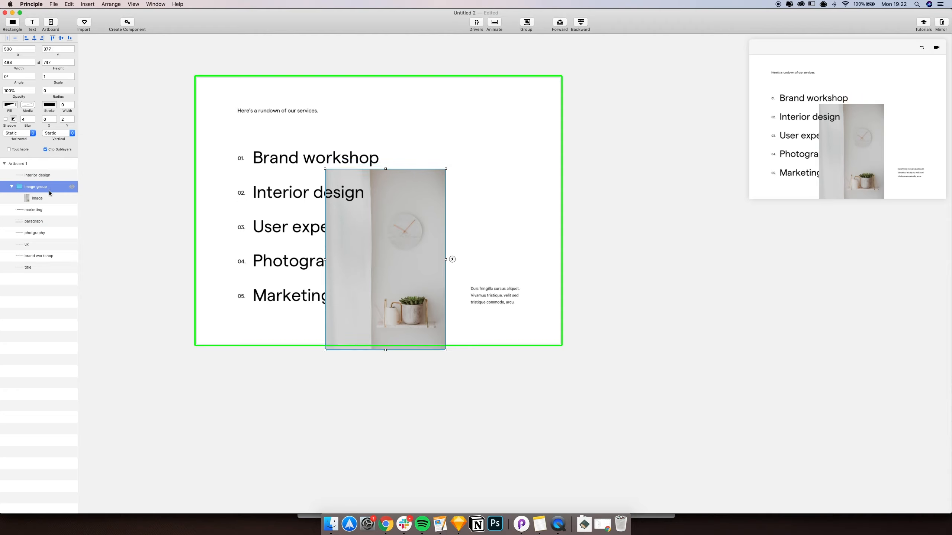
Rotate image group to an angle of 10°.
click(12, 77)
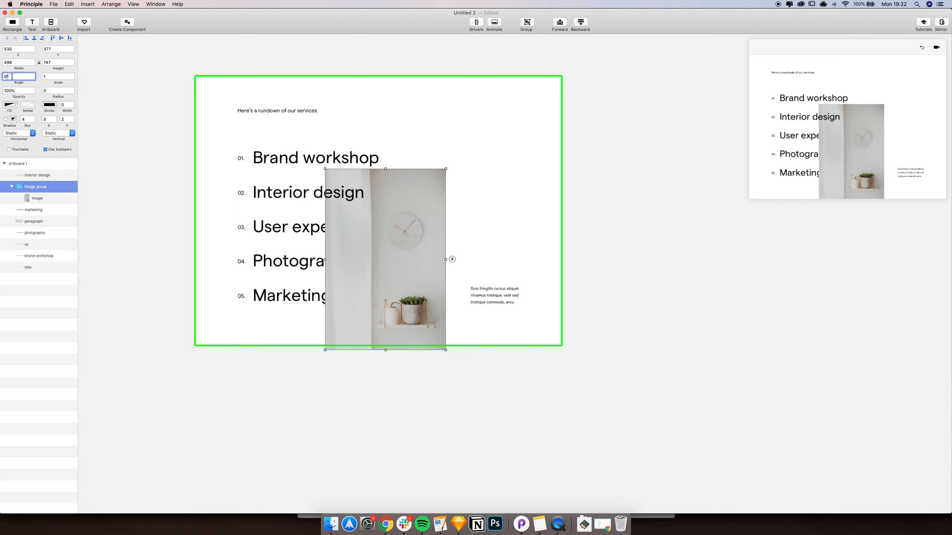
key(BackSpace)
text(10)
key(Return)
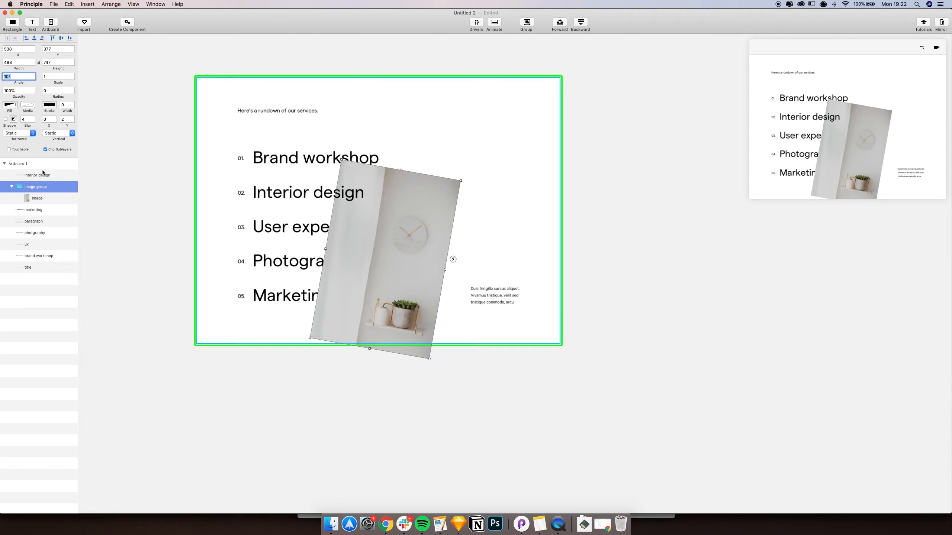
Enlarge the image layer inside image group to a scale of 1.3, trying 1.2 first.
click(40, 198)
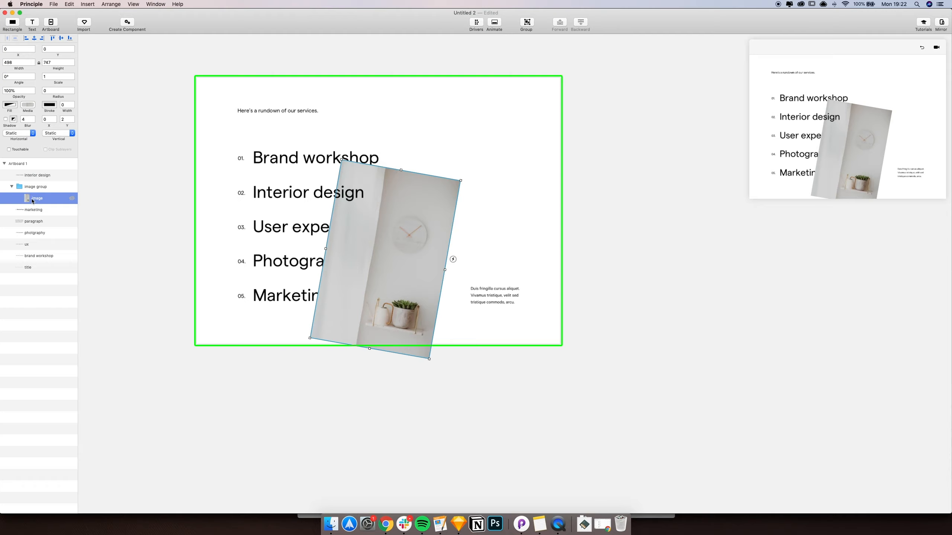
click(52, 77)
text(,2)
key(Return)
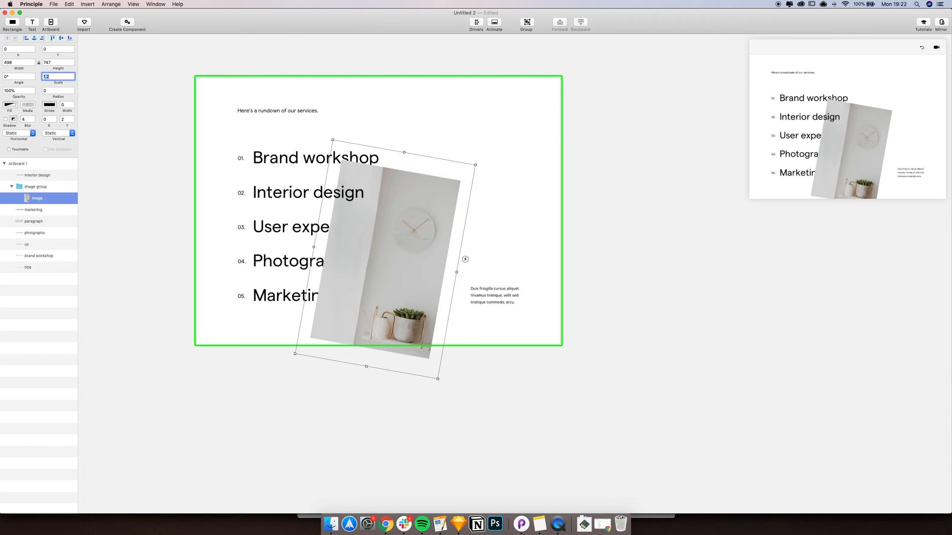
text(1,3)
key(Return)
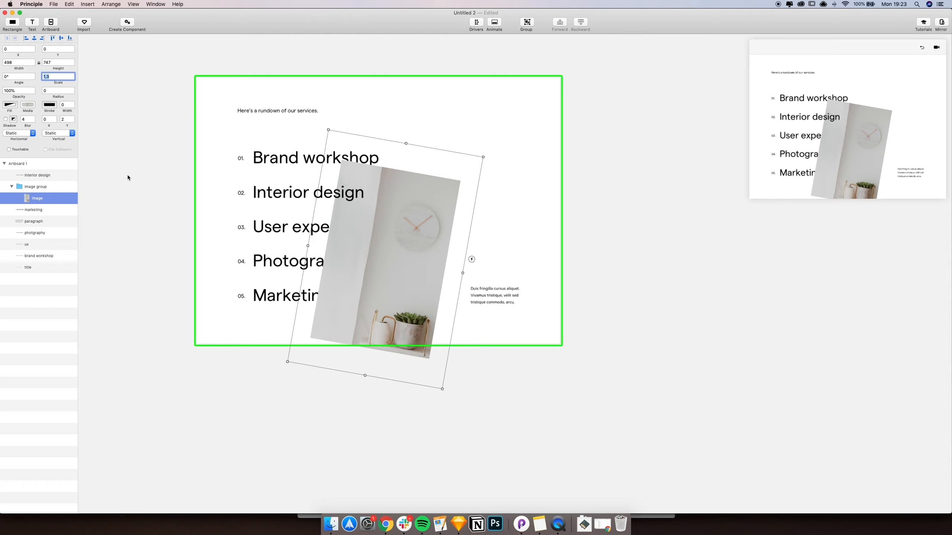
click(117, 170)
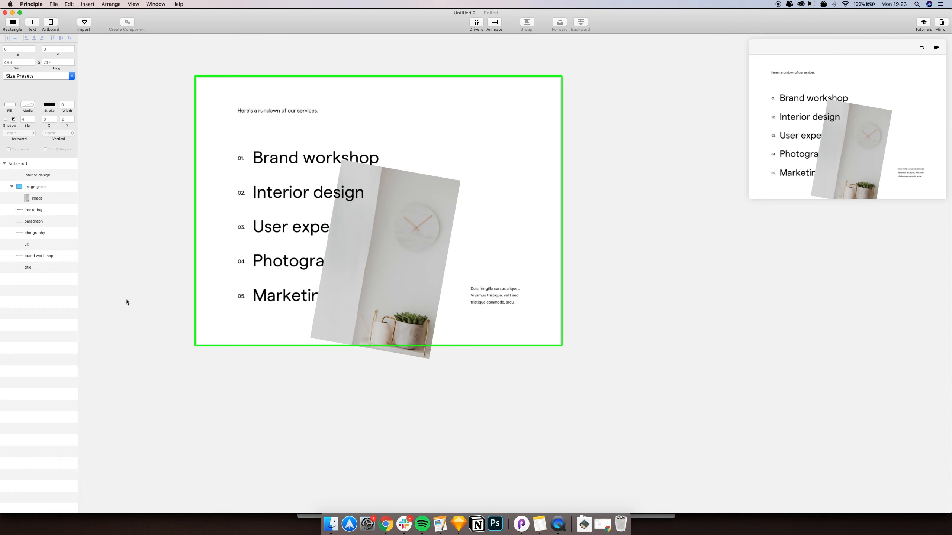
Hide the rotated image group by setting its opacity to 0%, and deselect it.
click(410, 281)
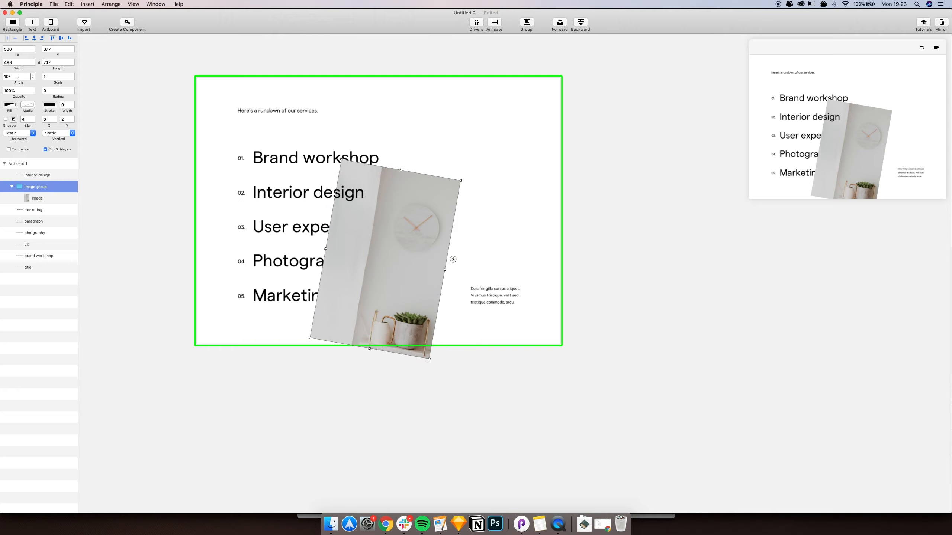
click(17, 91)
text(0)
key(Return)
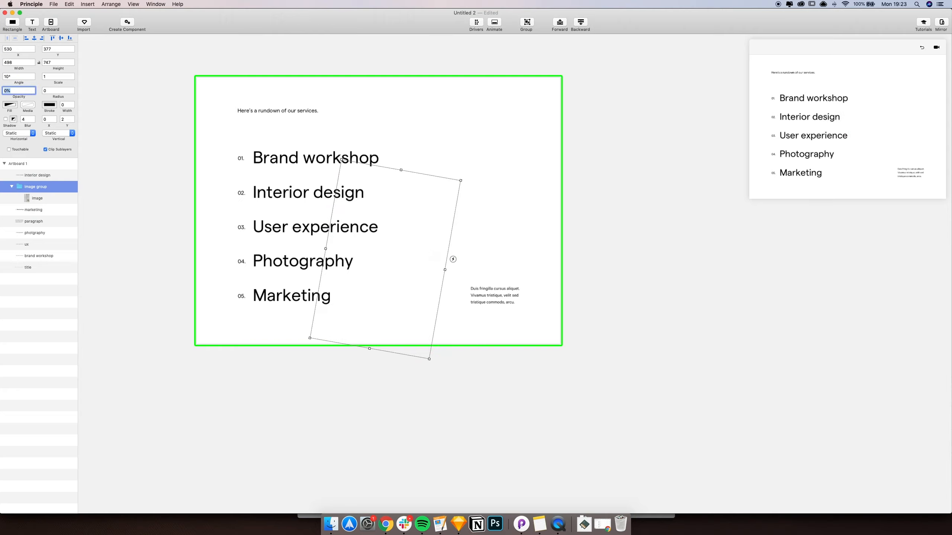
click(137, 152)
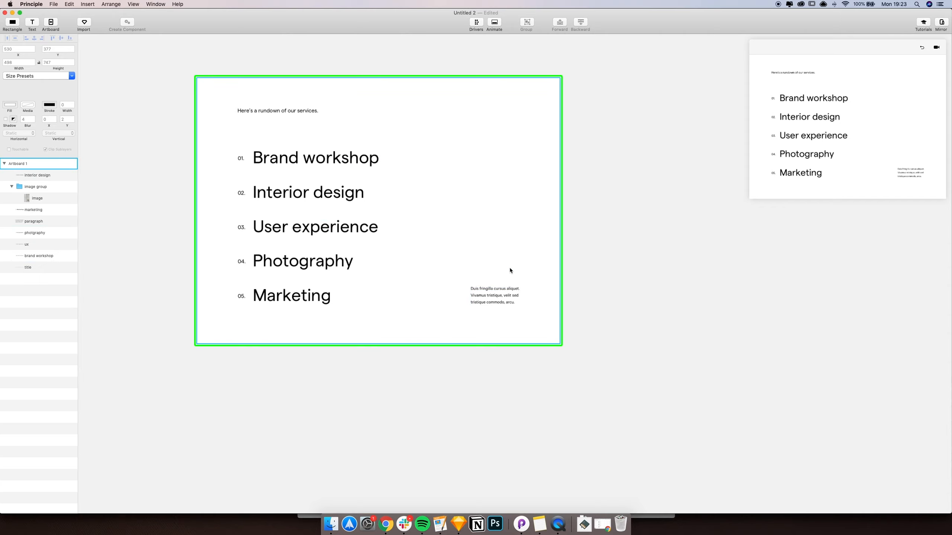
Move the paragraph layer straight down to Y 914 and reduce its opacity to 0%.
click(500, 298)
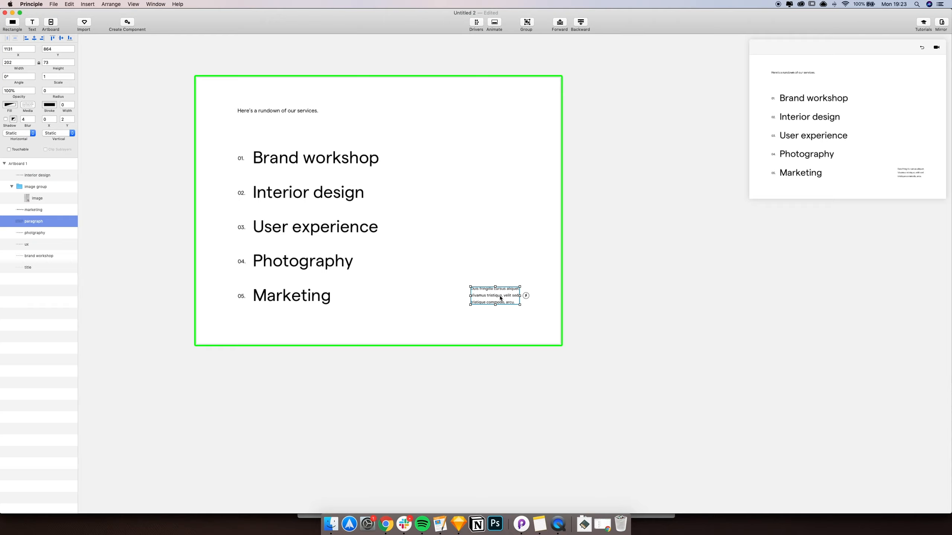
key(shift+Down)
key(shift+Down)
key(shift+Down)
key(shift+Down)
key(shift+Down)
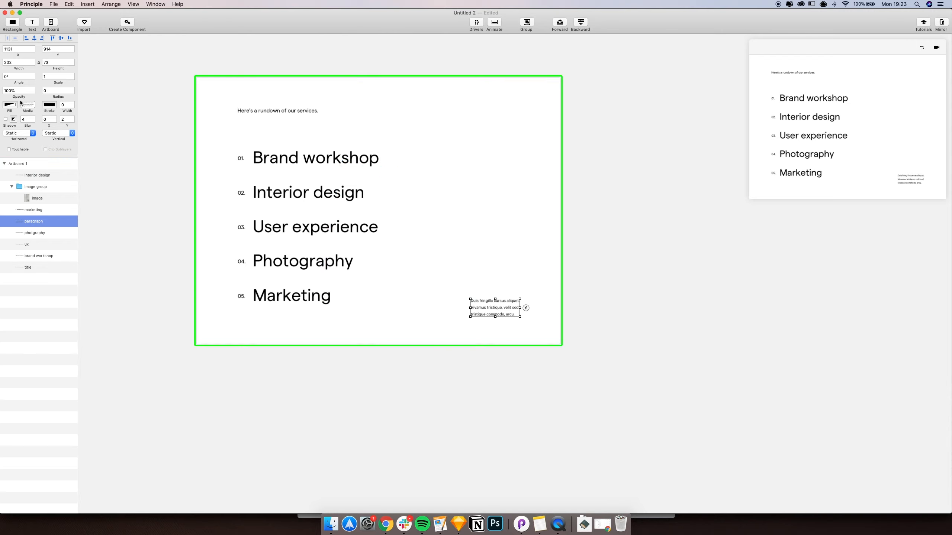
drag(22, 96, 7, 96)
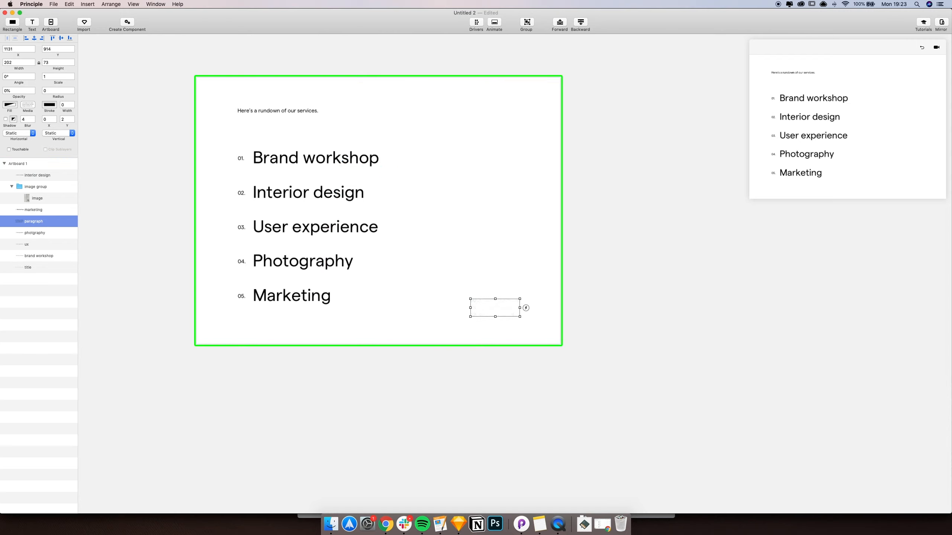
click(142, 195)
Add a Tap transition from Artboard 1 onto itself to produce a duplicate second artboard.
scroll(135, 190, right, 3)
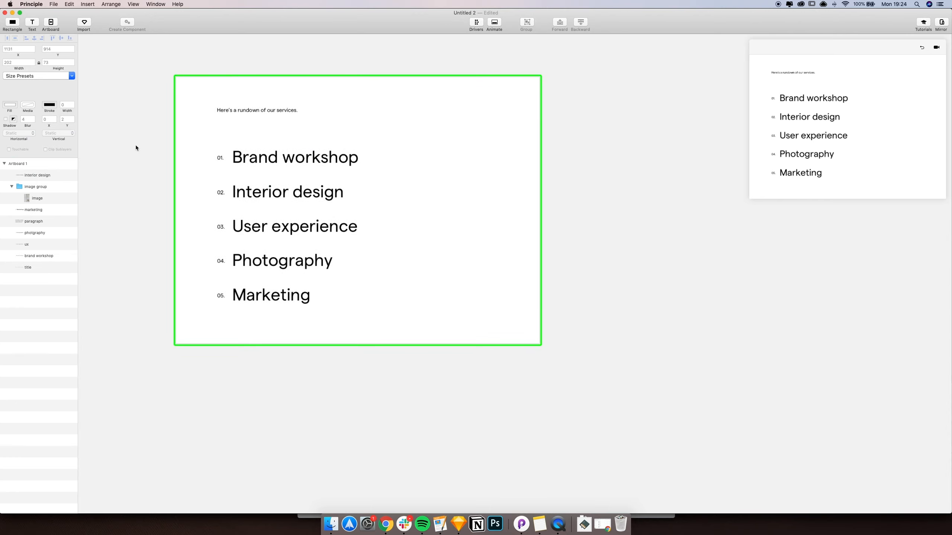
click(39, 164)
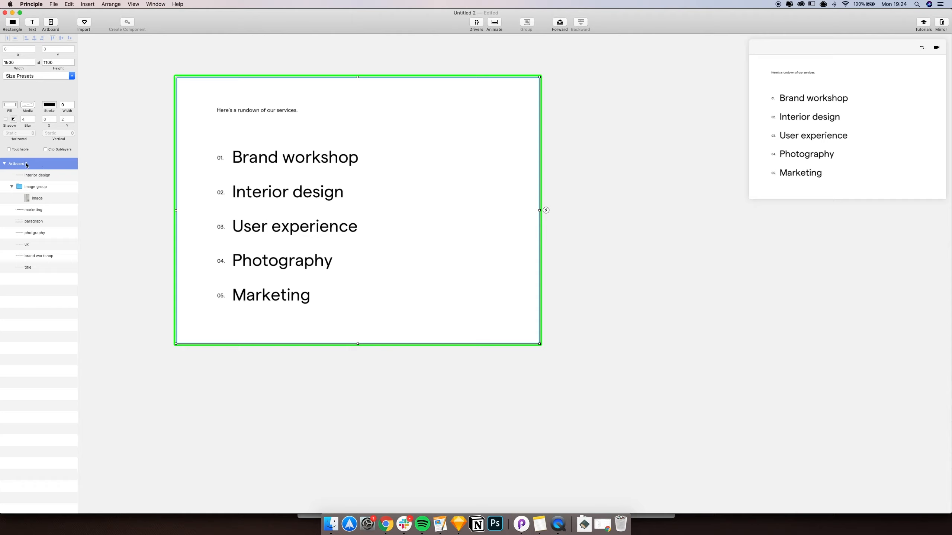
click(546, 211)
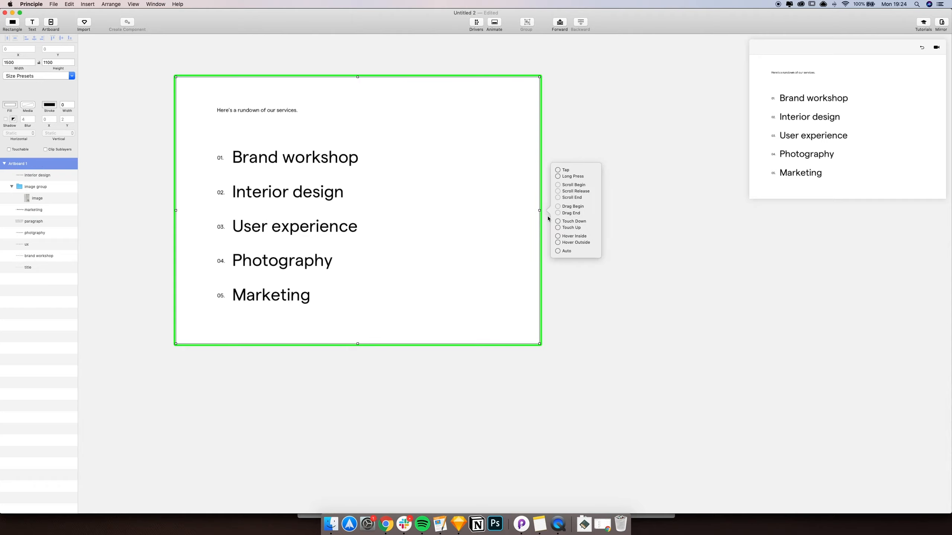
click(558, 171)
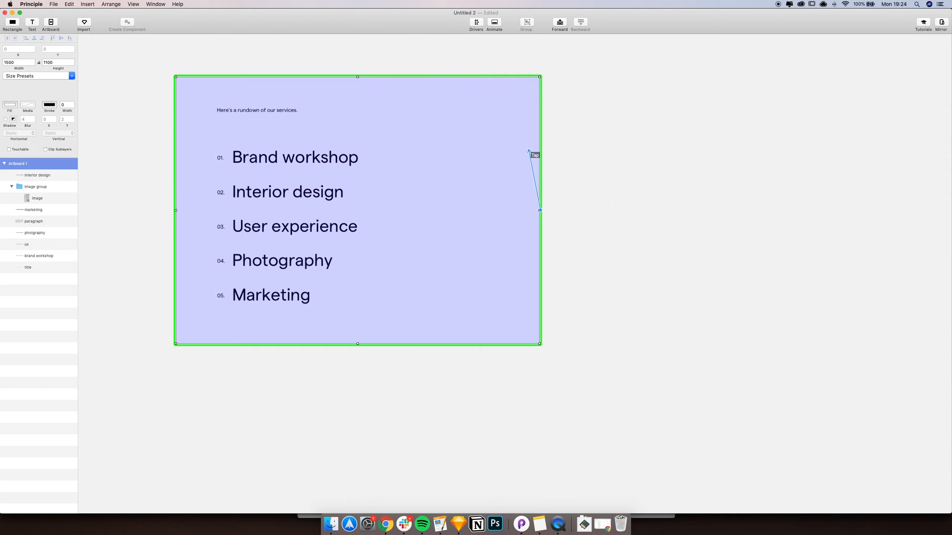
click(425, 206)
scroll(597, 187, right, 10)
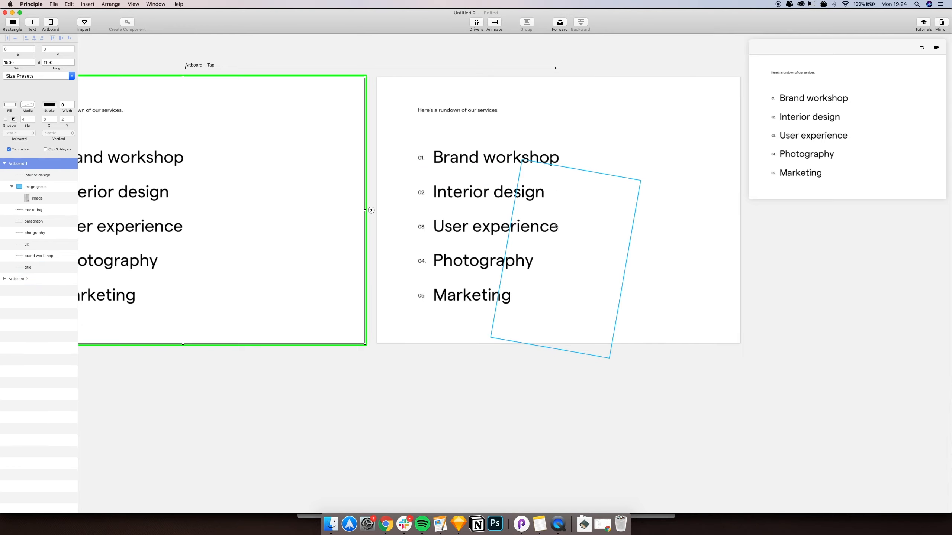
Move image group on Artboard 2 straight up to Y 177.
click(595, 197)
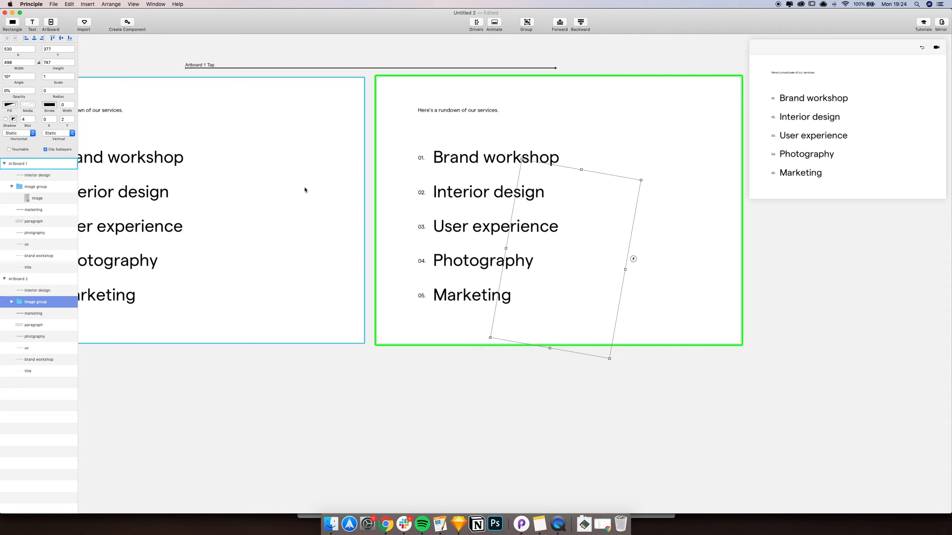
key(shift+Up)
key(shift+Up)
key(shift+Up)
key(shift+Up)
key(shift+Up)
key(shift+Up)
key(shift+Up)
key(shift+Up)
key(shift+Up)
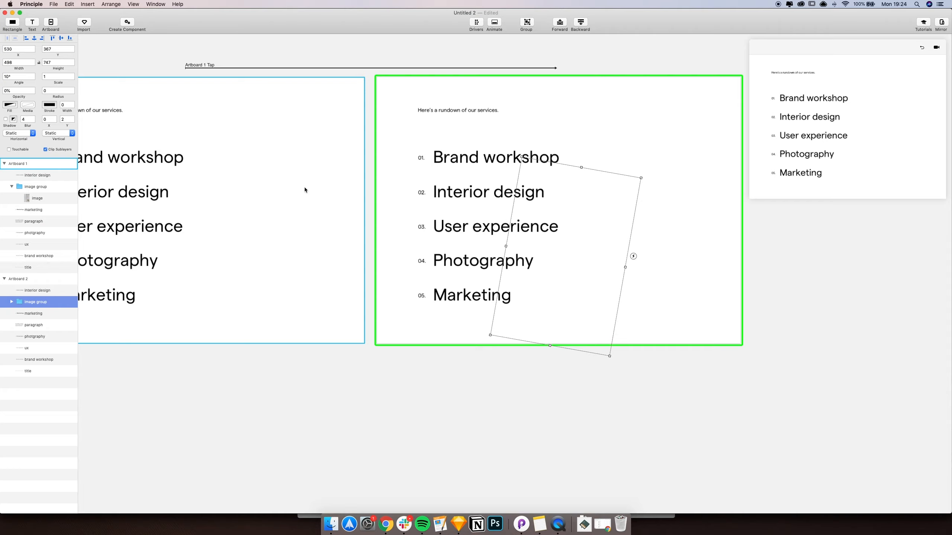
key(shift+Up)
key(shift+Up)
key(shift+Up)
key(shift+Up)
key(shift+Up)
key(shift+Up)
key(shift+Up)
key(shift+Up)
key(shift+Up)
key(shift+Up)
key(shift+Up)
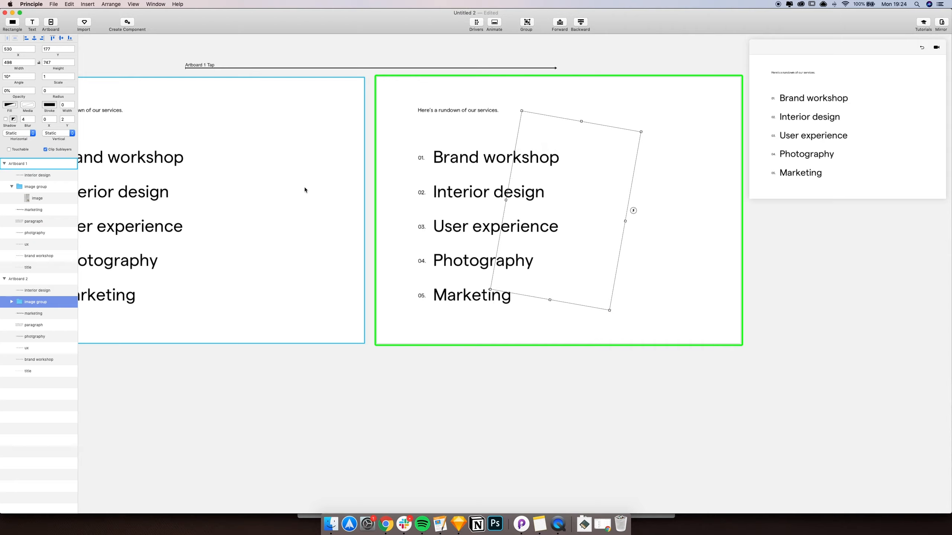
Straighten image group on Artboard 2 to an angle of 0° and raise its opacity to 100%.
click(11, 76)
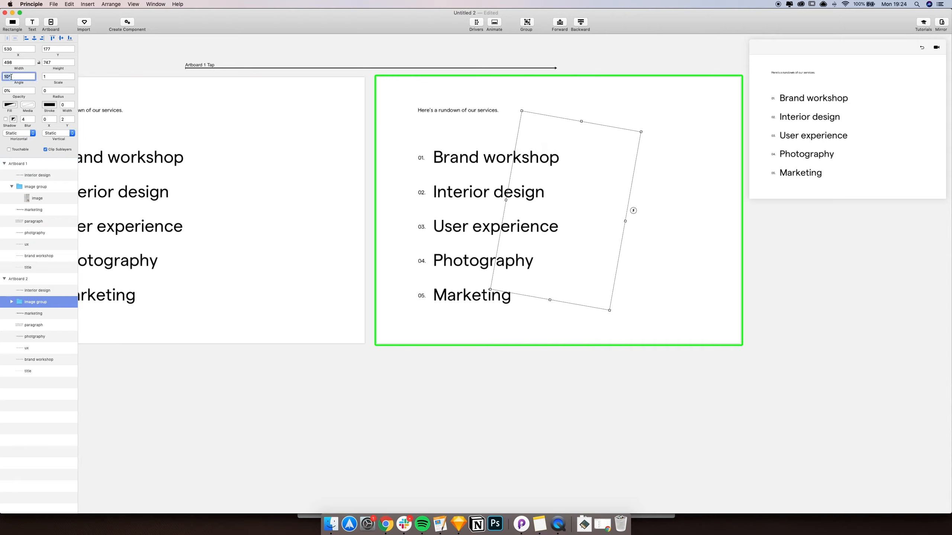
text(0)
key(Return)
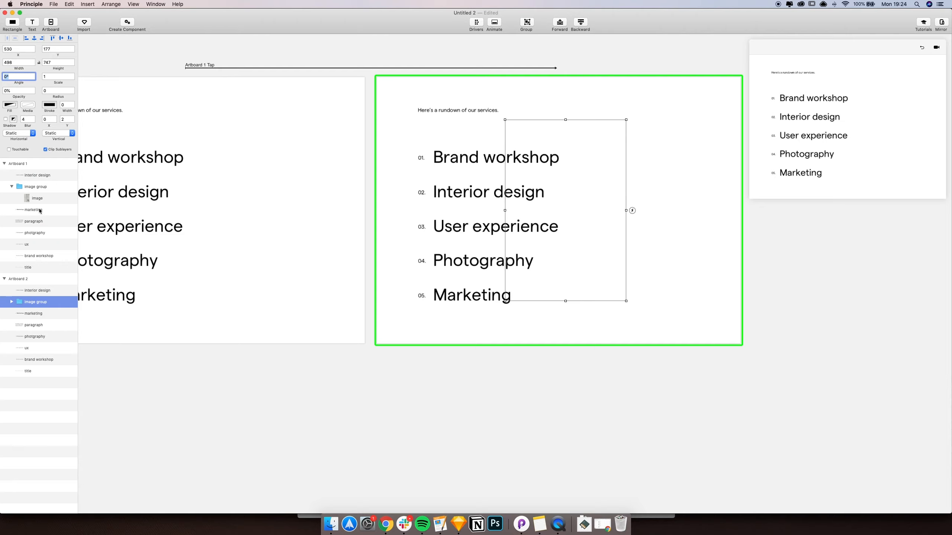
drag(18, 96, 80, 98)
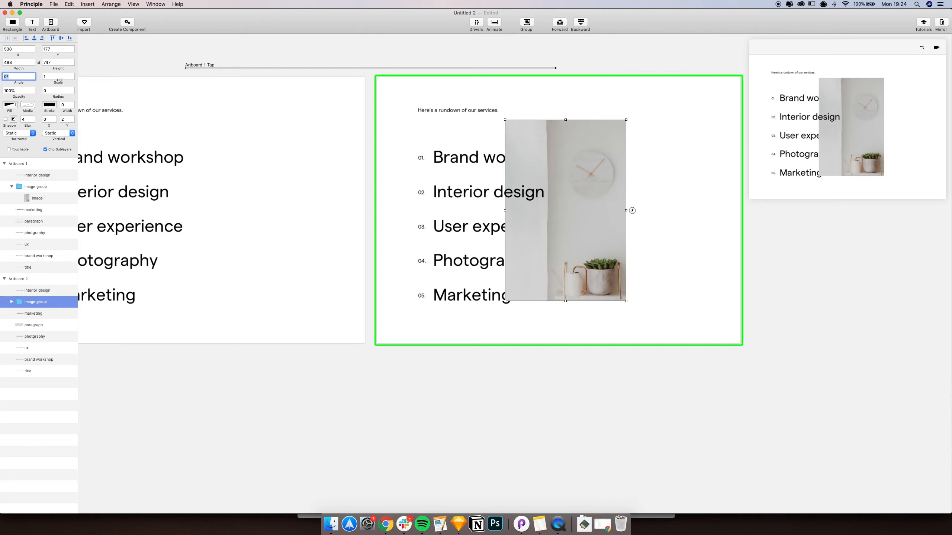
Set the scale of the image layer inside Artboard 2's image group to 1 and deselect it.
click(11, 302)
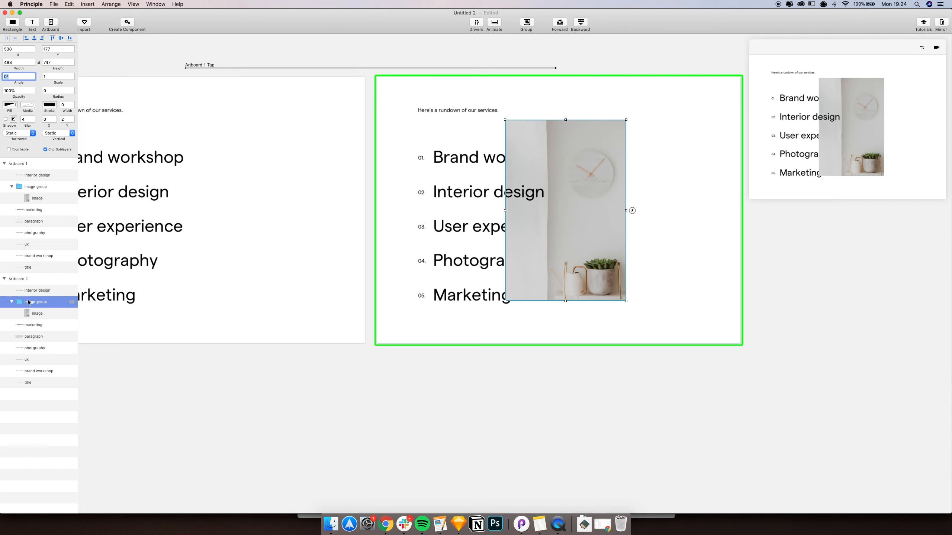
click(37, 313)
click(58, 77)
text(1)
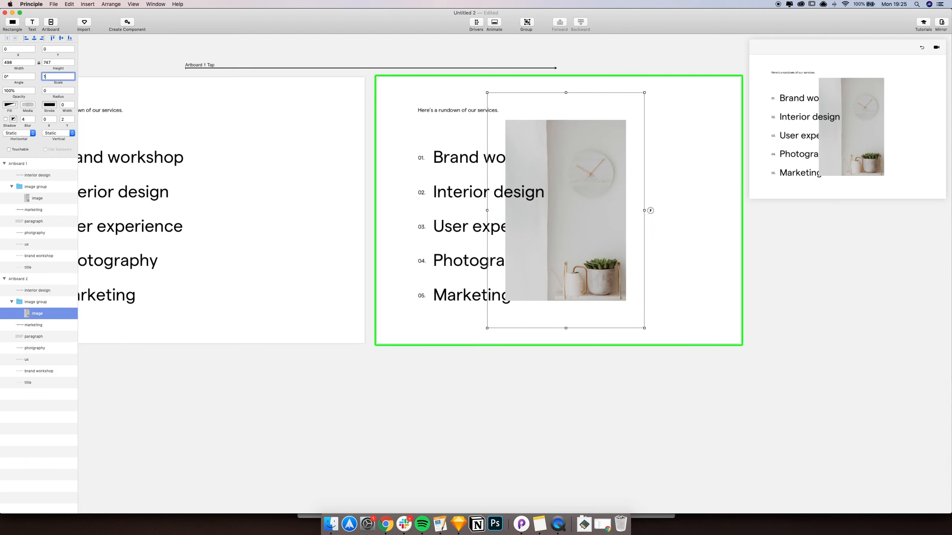
key(Return)
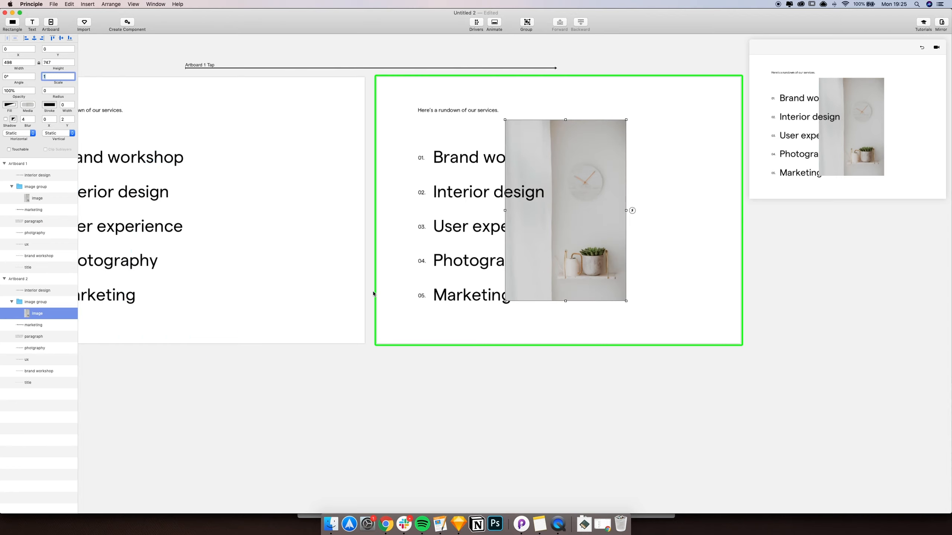
click(415, 387)
Preview the Tap transition from the first artboard by tapping the Interior design entry, and rewind the preview.
scroll(416, 390, right, 3)
click(365, 321)
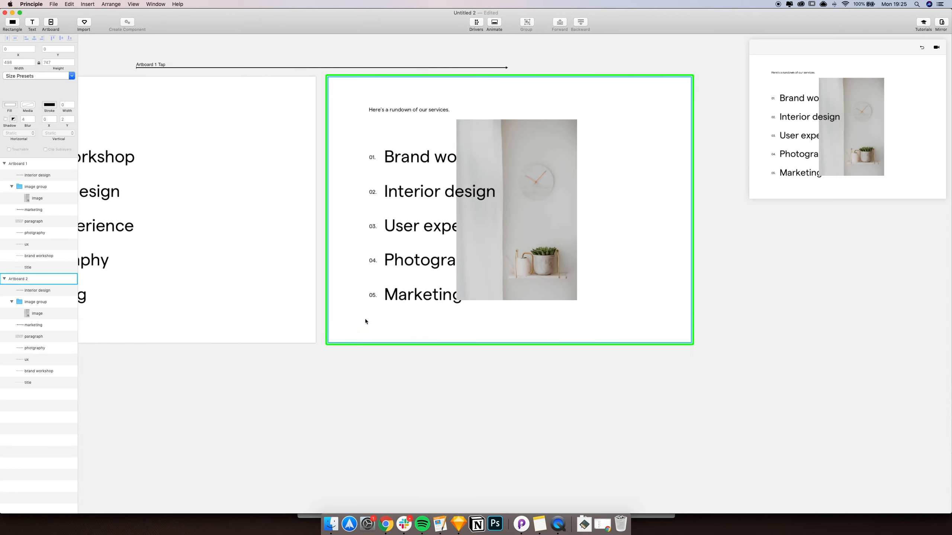
click(921, 48)
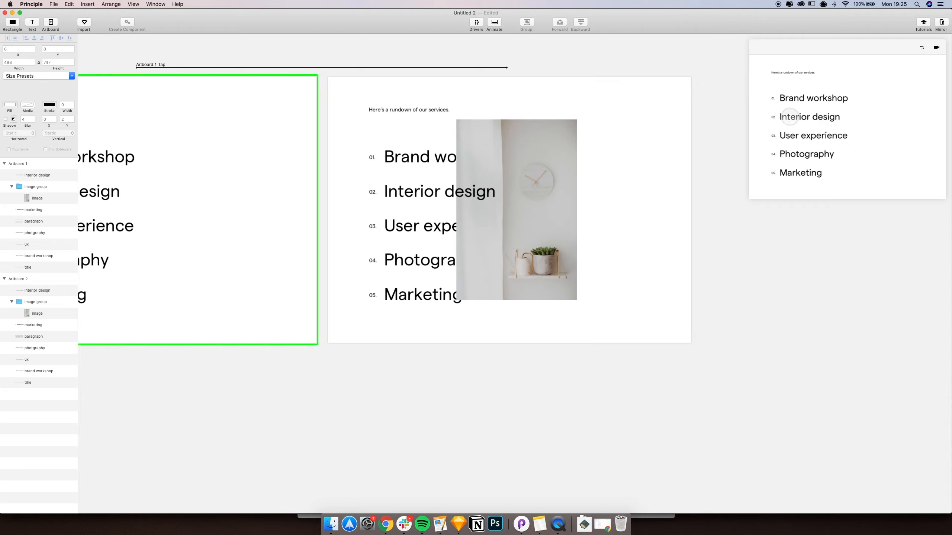
click(819, 116)
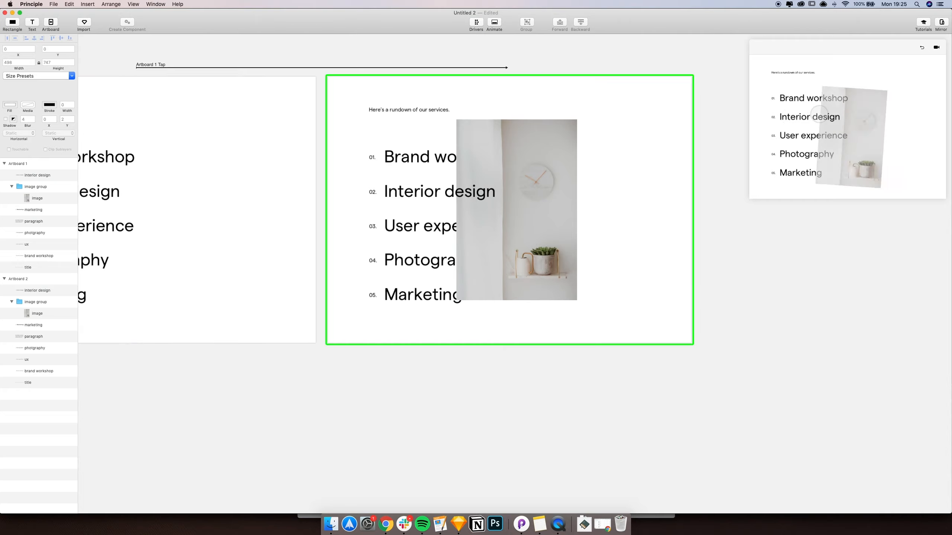
click(922, 48)
Add a Hover Inside transition from Interior design on Artboard 1 to Artboard 2 and test it in the preview.
scroll(262, 204, left, 5)
click(217, 186)
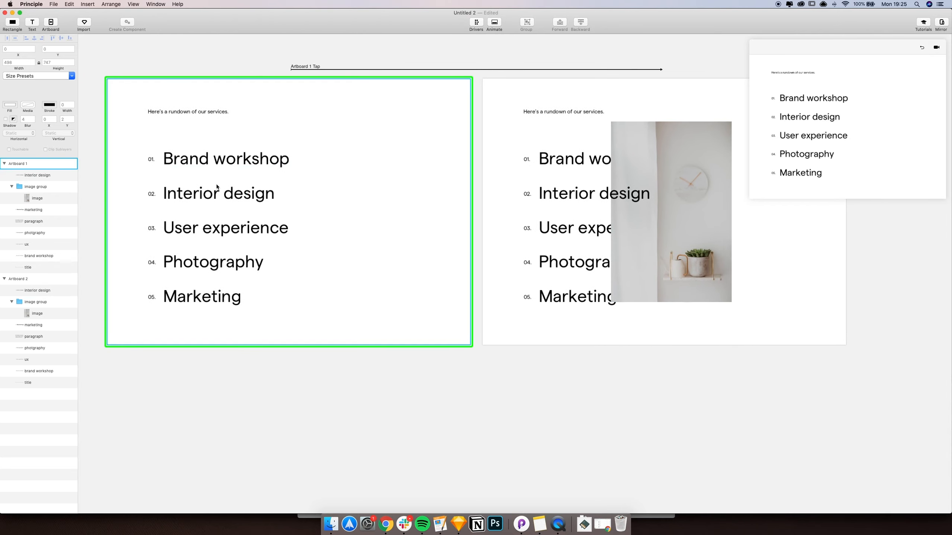
click(197, 198)
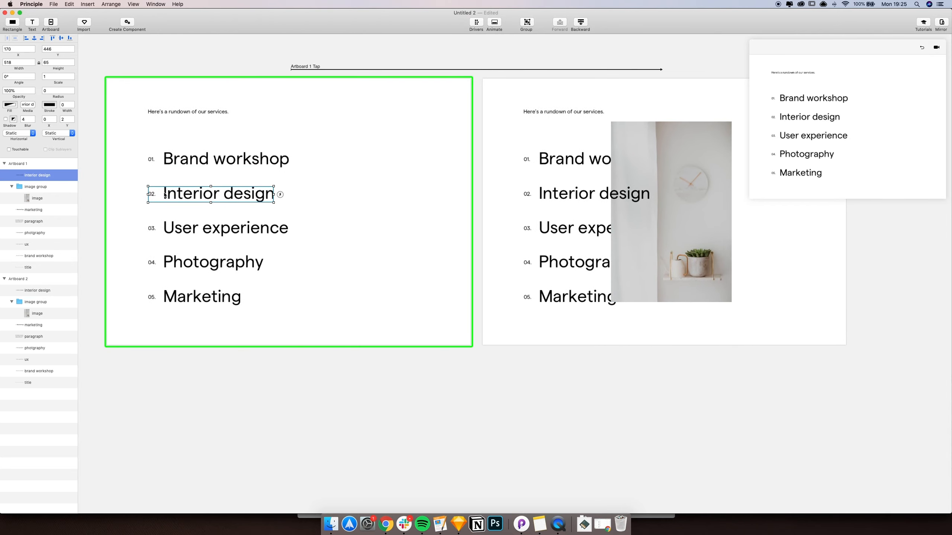
click(280, 194)
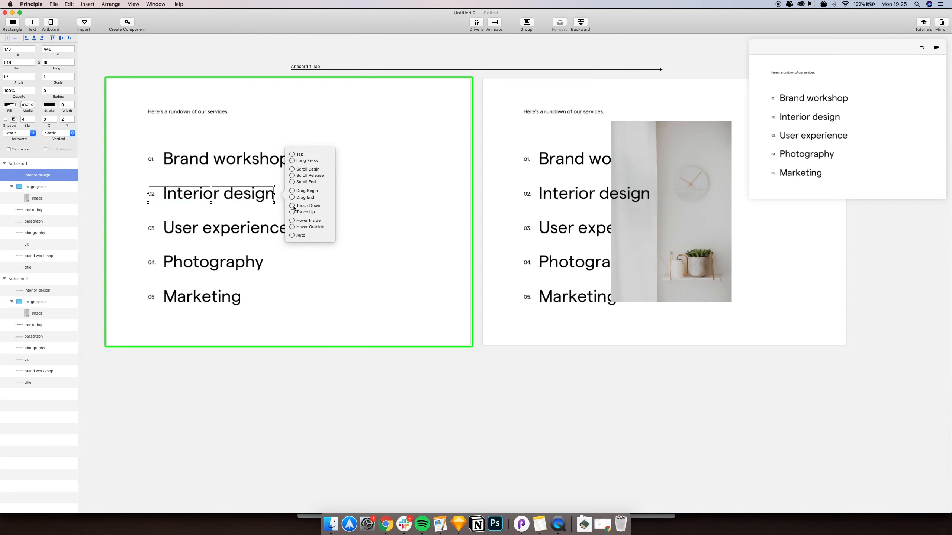
click(292, 221)
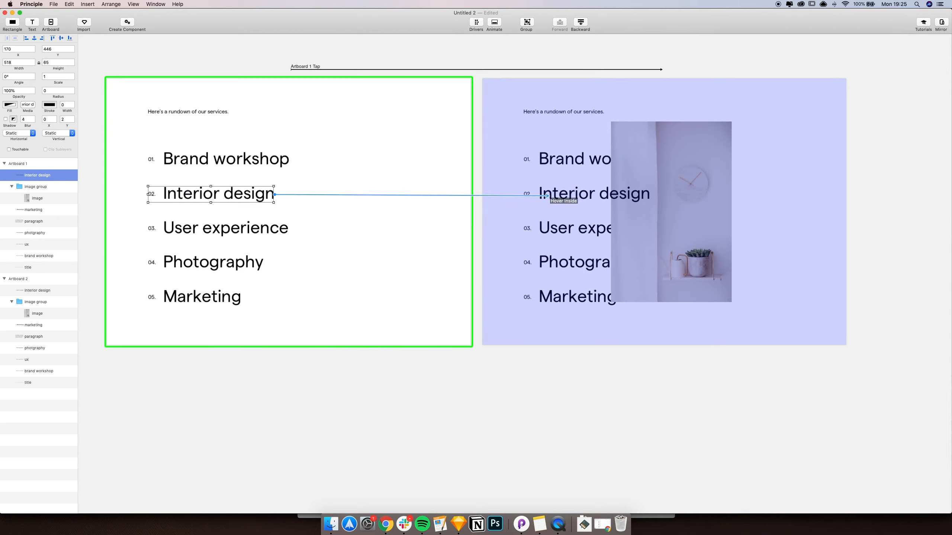
click(522, 191)
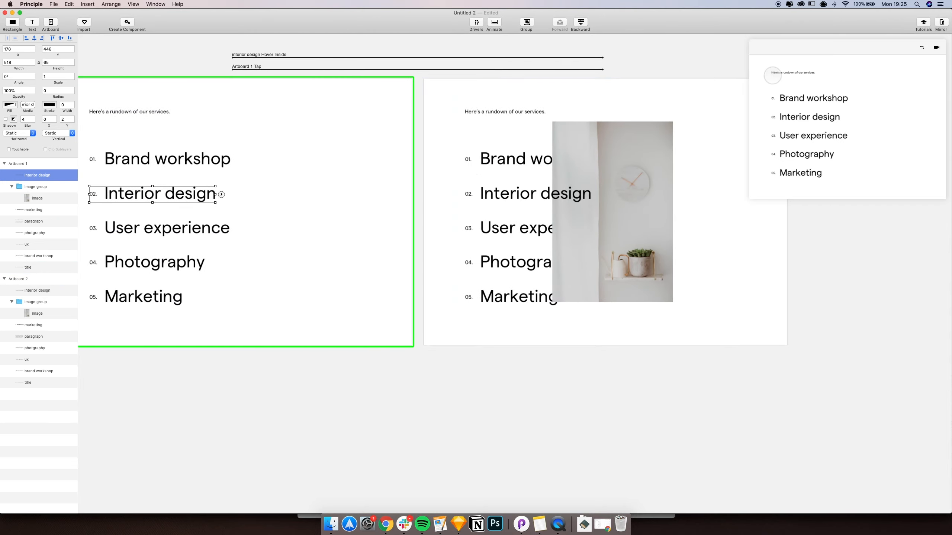
mouse_move(800, 116)
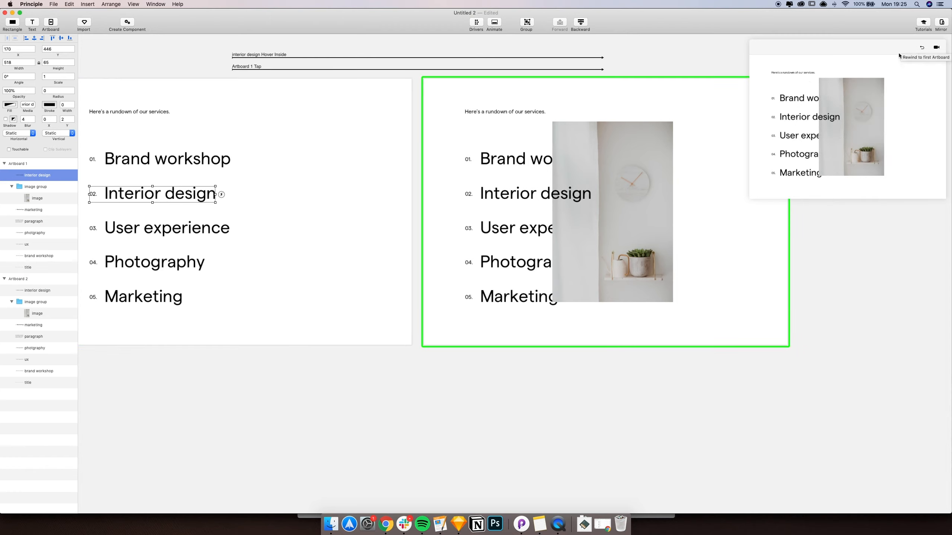
Rewind the preview, replay the Interior design hover transition, rewind it again and clear the layer selection.
click(922, 48)
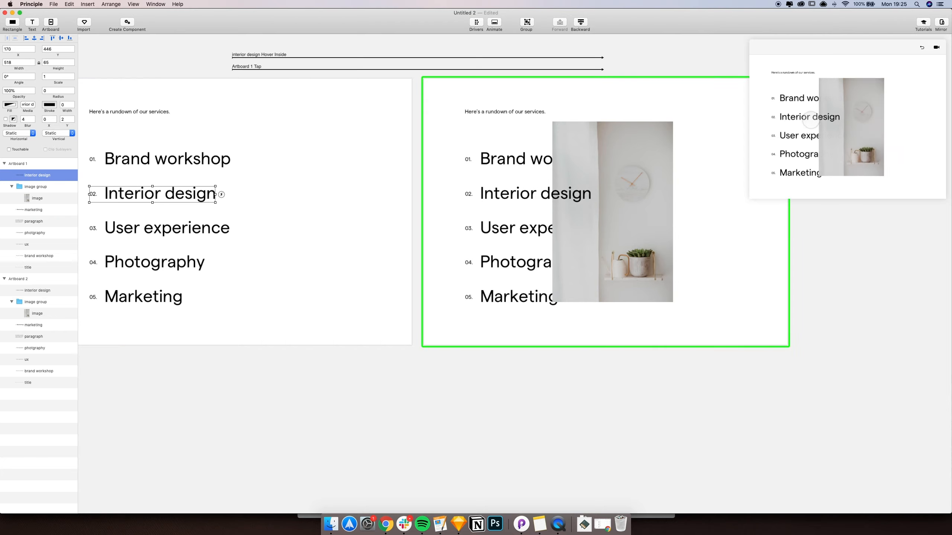
click(922, 48)
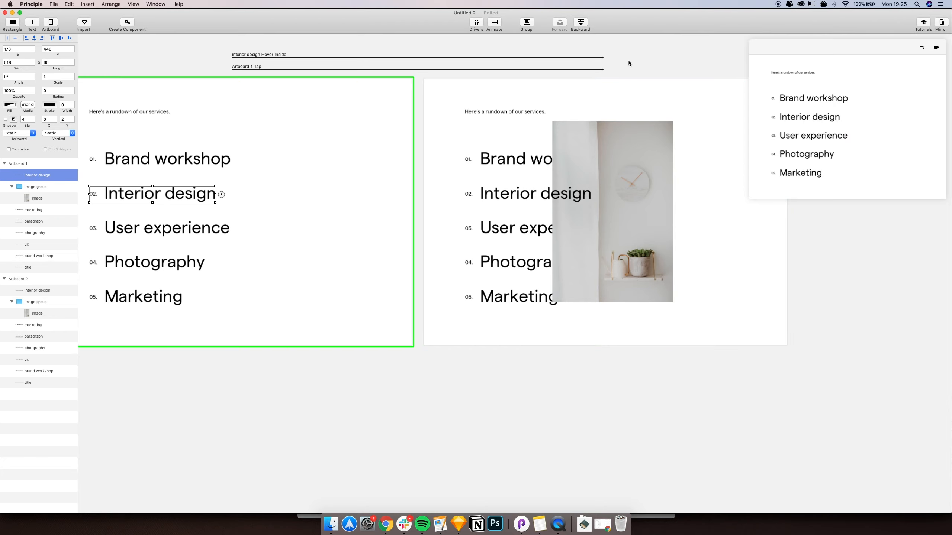
click(655, 60)
Open the Artboard 1 Tap transition's timeline and extend the image group's Center Y, Angle and Opacity and the image's Scale animations to 1 s.
scroll(660, 62, right, 4)
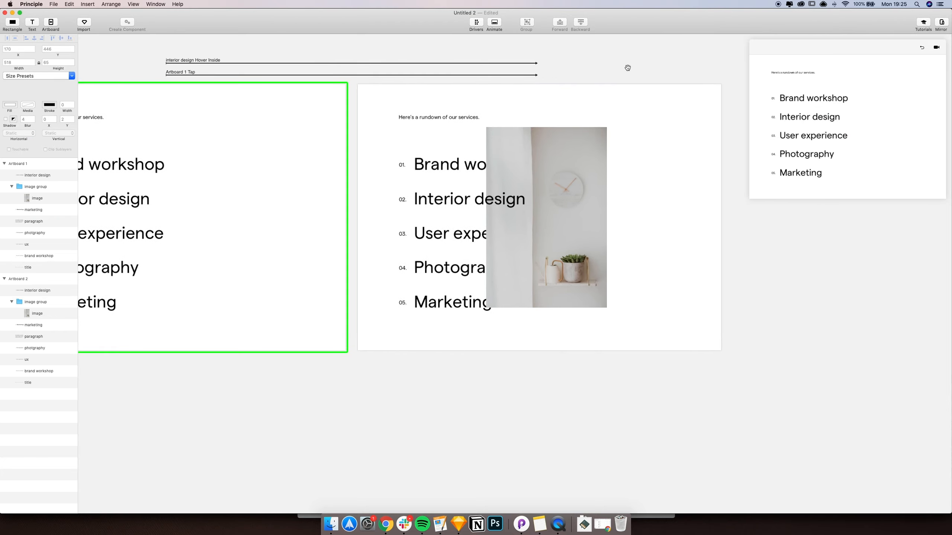
click(274, 83)
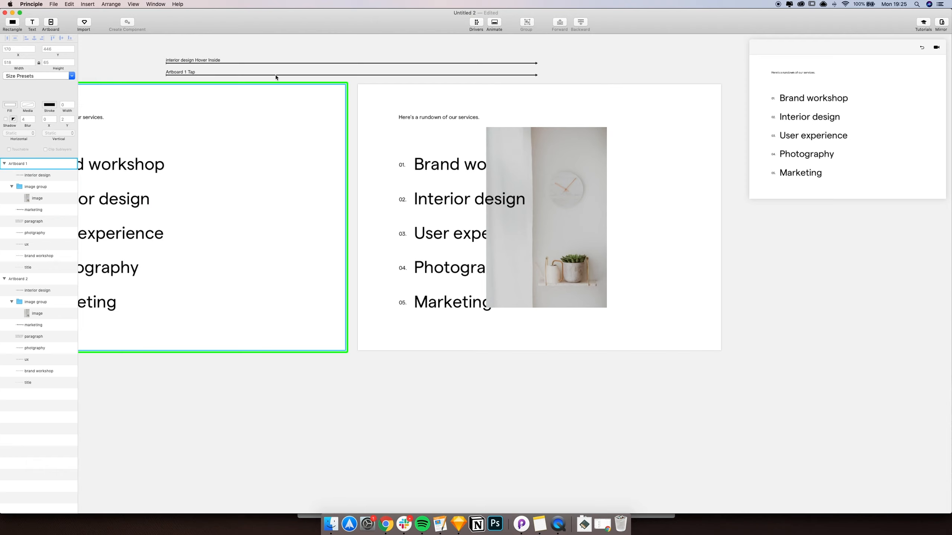
click(276, 75)
drag(223, 454, 223, 388)
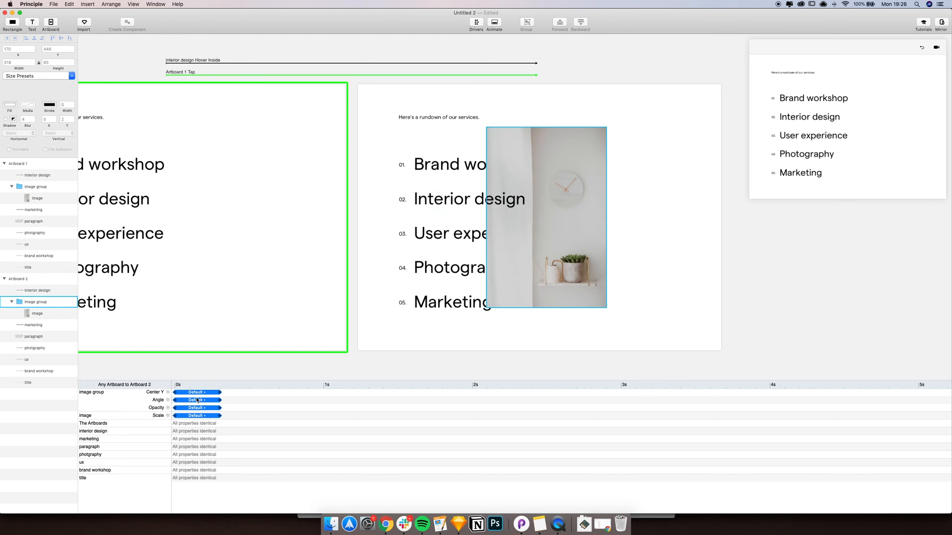
drag(226, 393, 220, 419)
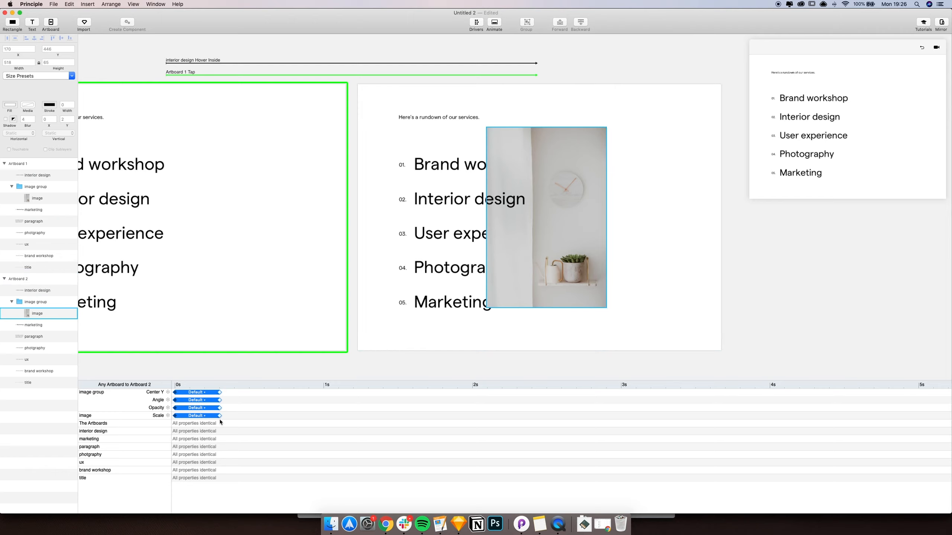
drag(220, 416, 327, 413)
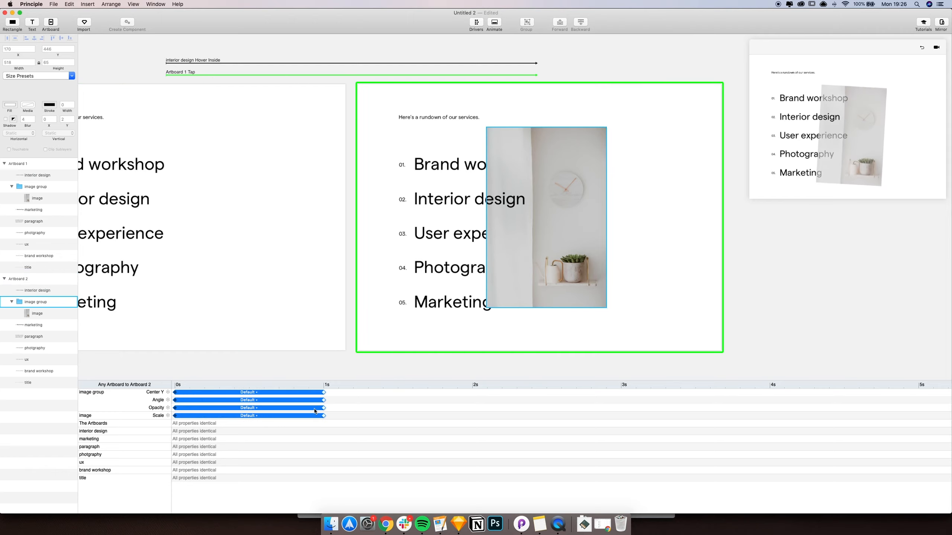
Play the lengthened Tap transition in the preview and rewind it to the first artboard.
click(922, 48)
click(845, 110)
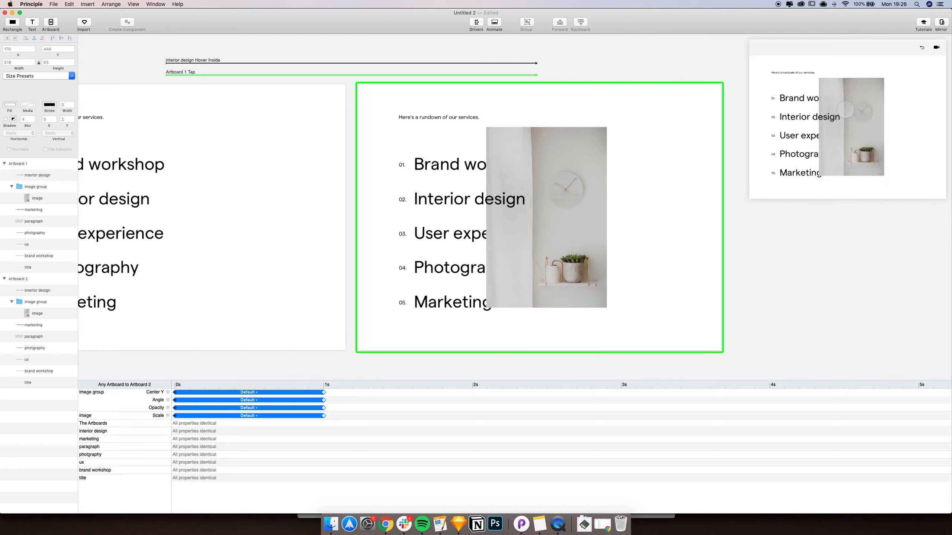
click(922, 48)
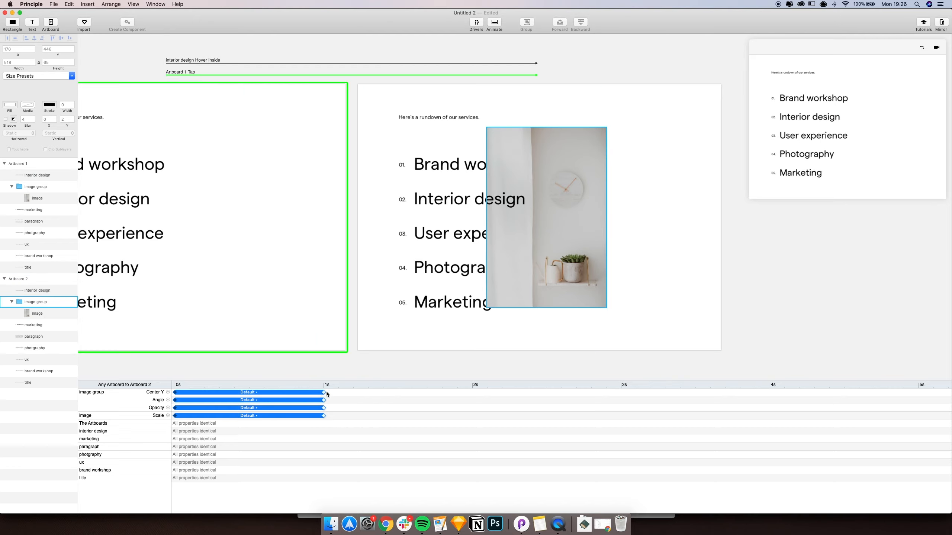
Shorten the image group and image animations to end at about 0.9 s, replay the transition in the preview and rewind it.
drag(324, 393, 309, 404)
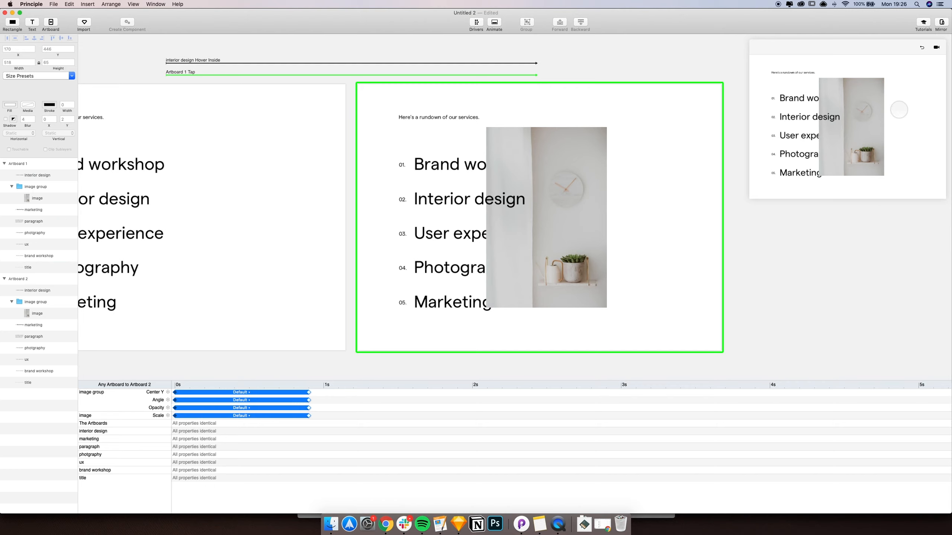
click(922, 48)
click(842, 80)
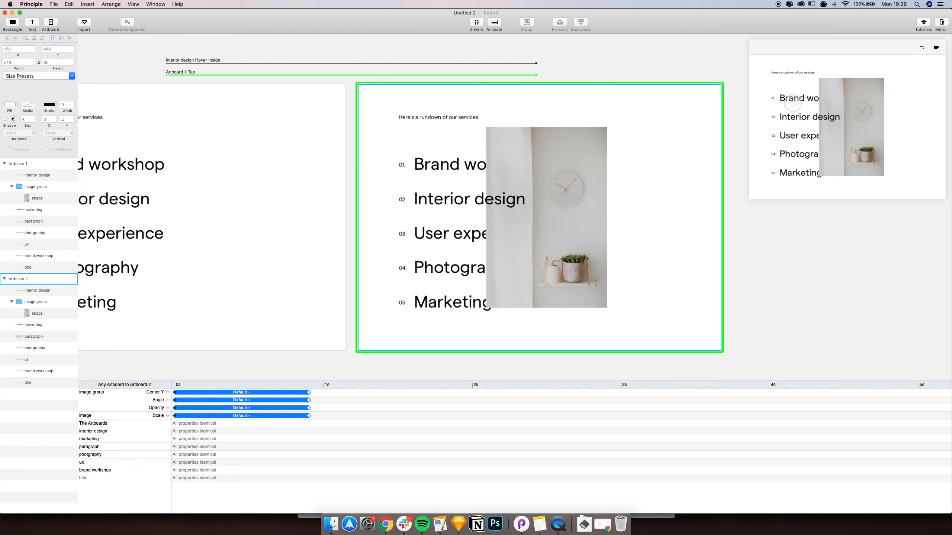
click(922, 48)
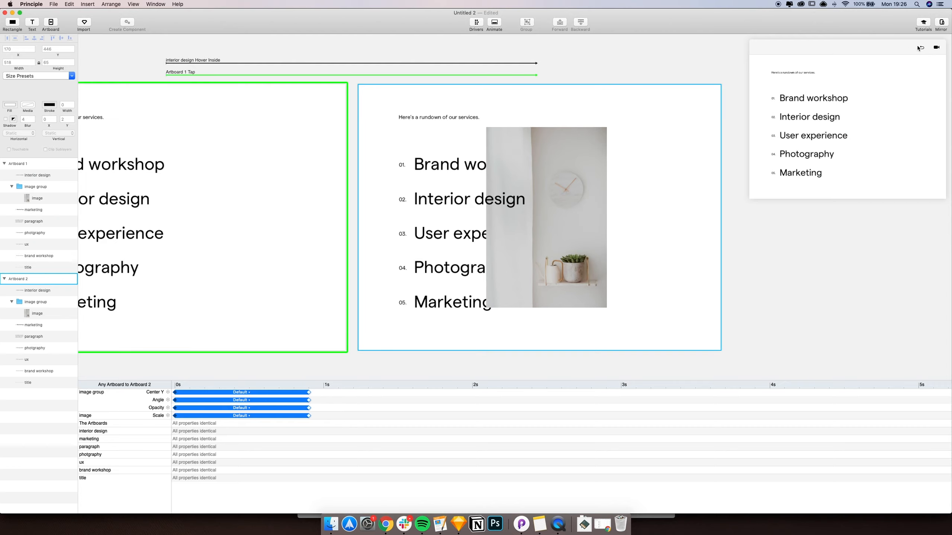
Set the opacity of Brand workshop, User experience, Photography and Marketing on Artboard 2 to 25%.
scroll(493, 74, left, 2)
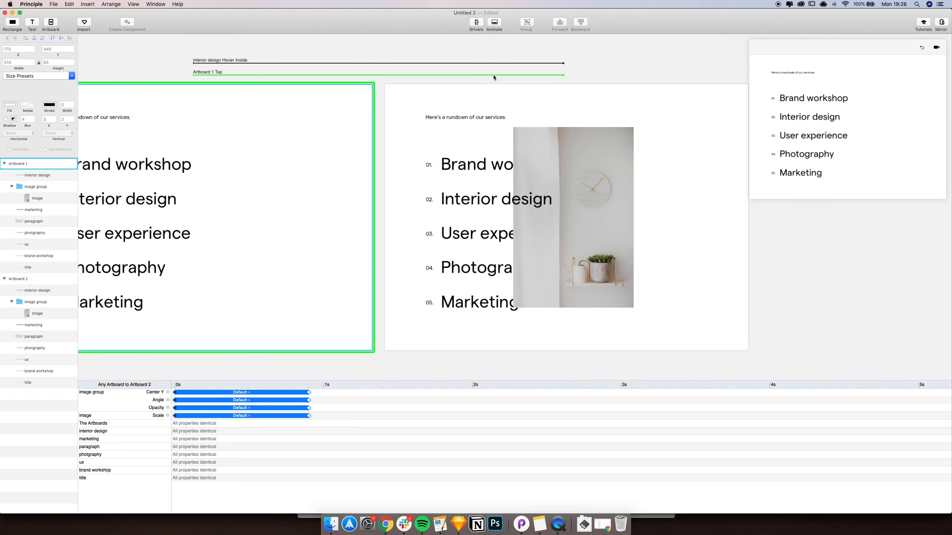
scroll(328, 194, left, 4)
click(505, 167)
shift+click(514, 236)
shift+click(525, 267)
shift+click(535, 302)
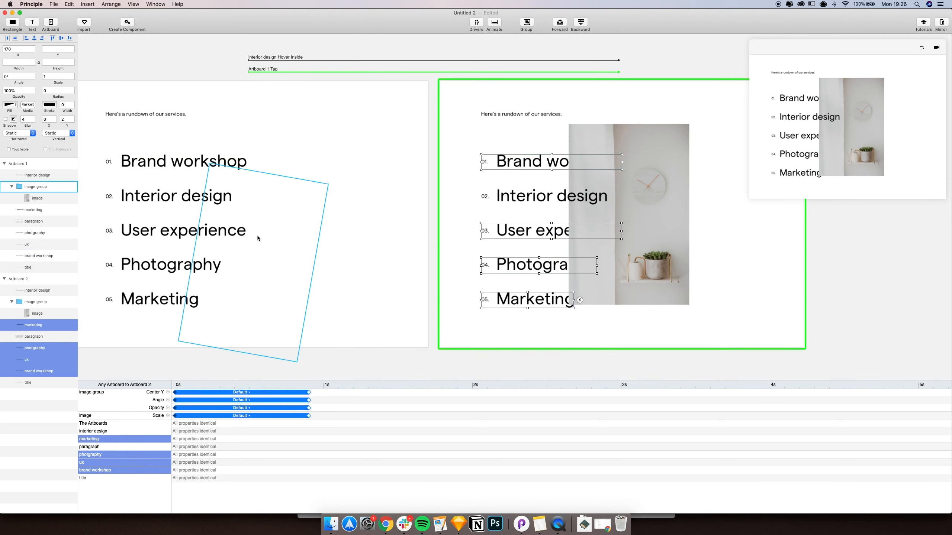
click(21, 92)
text(25)
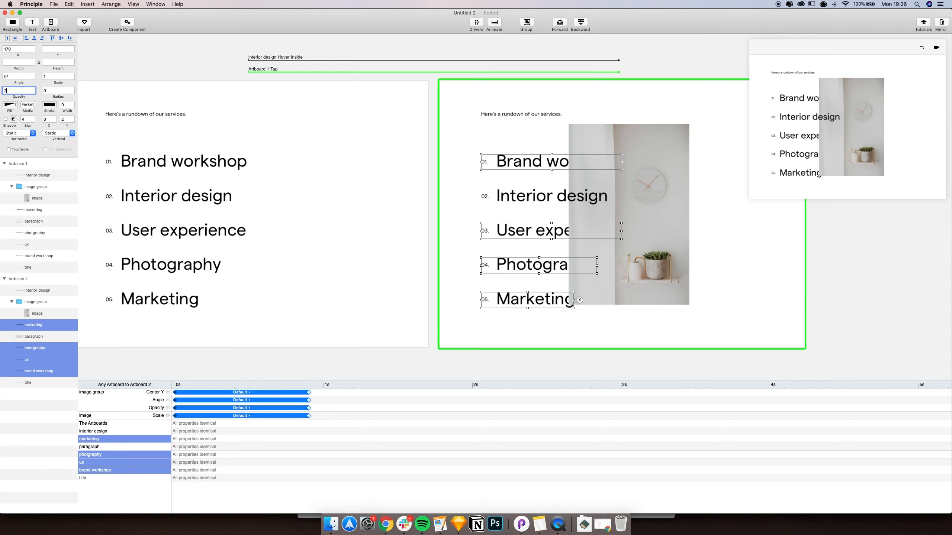
key(Return)
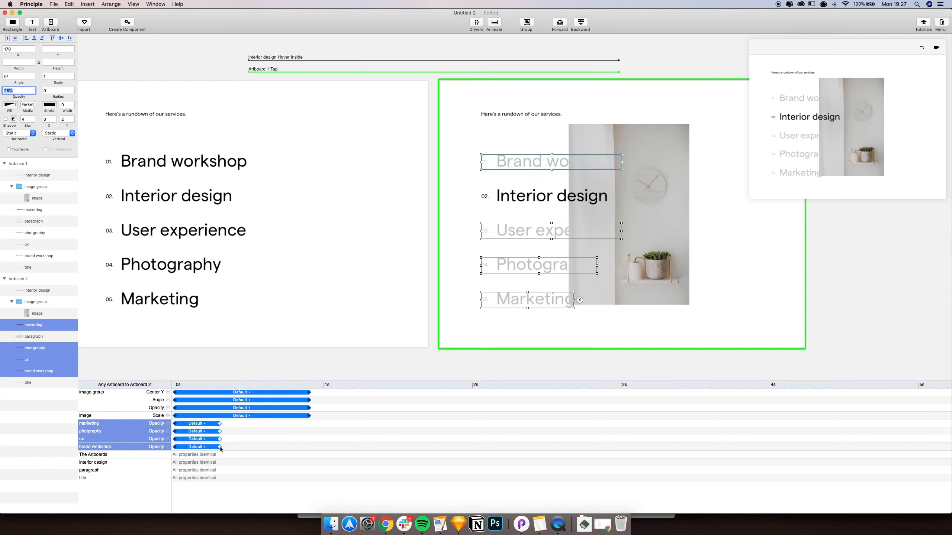
Extend the four faded entries' Opacity animations to about 0.9 s, matching the image animations, and test the transition in the preview.
drag(221, 450, 310, 445)
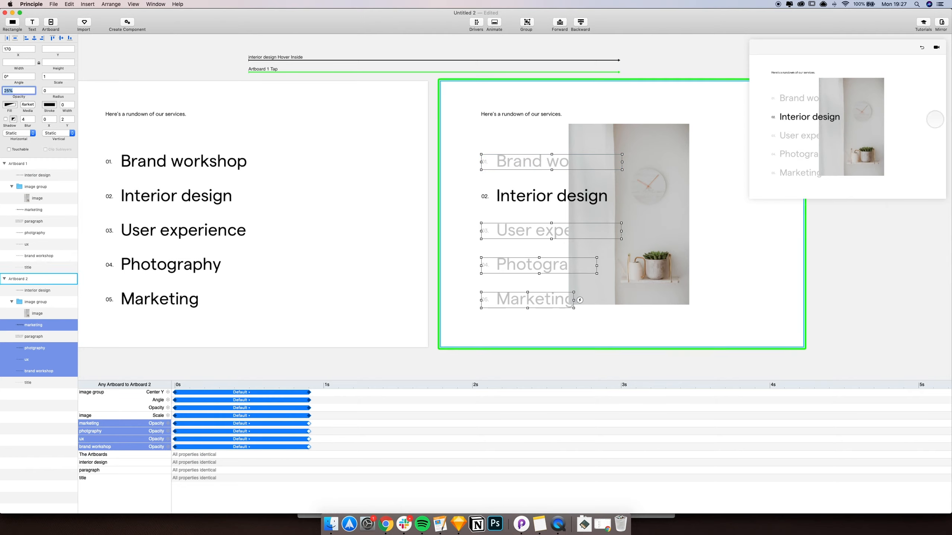
click(921, 48)
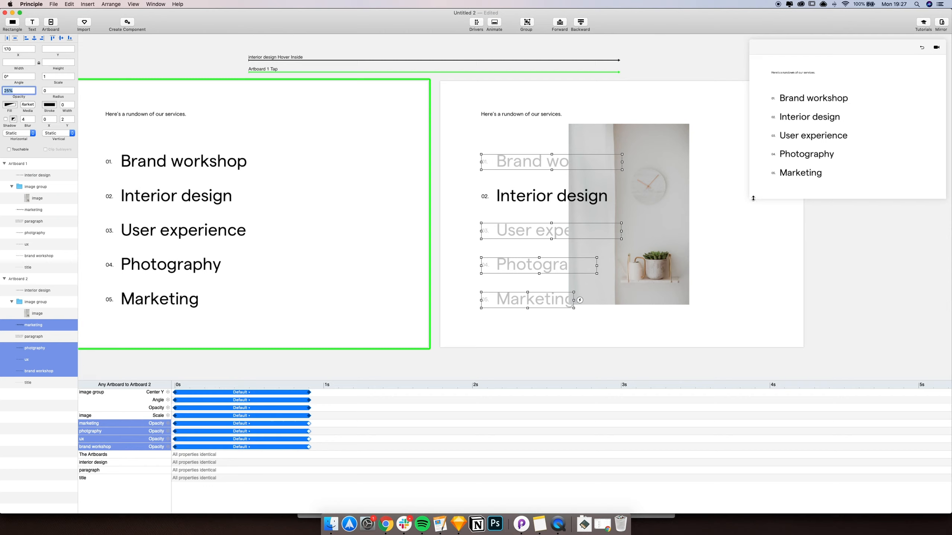
Enlarge the preview to play the Tap transition, rewind it and shrink the preview to a medium size.
drag(751, 199, 172, 348)
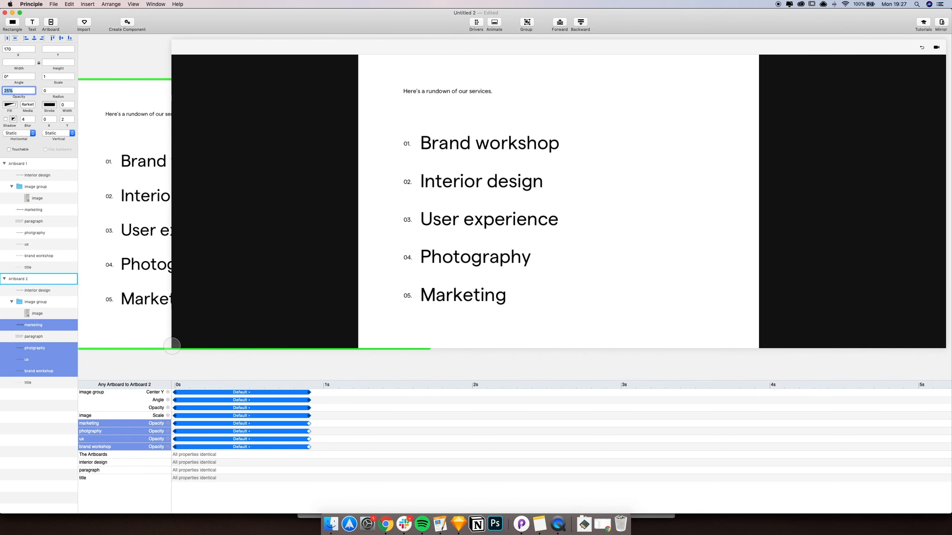
click(444, 202)
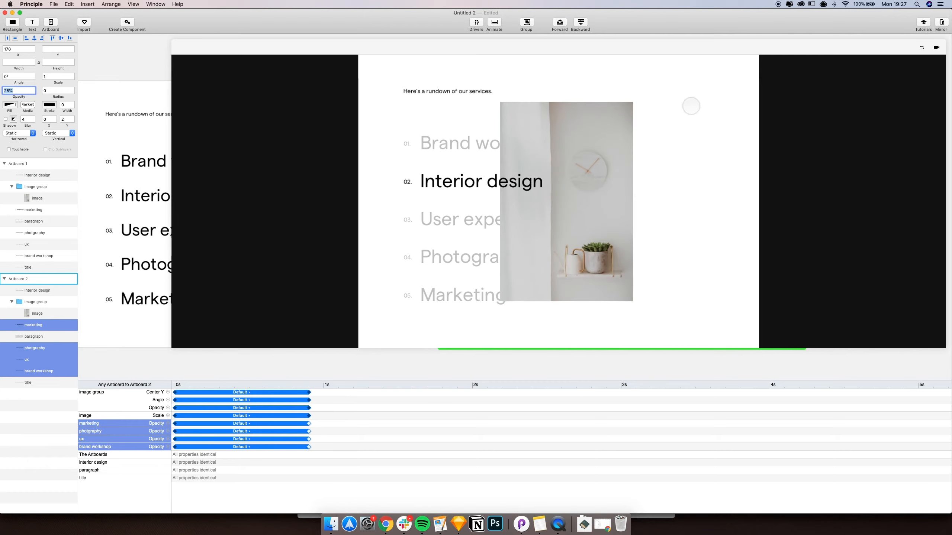
click(920, 48)
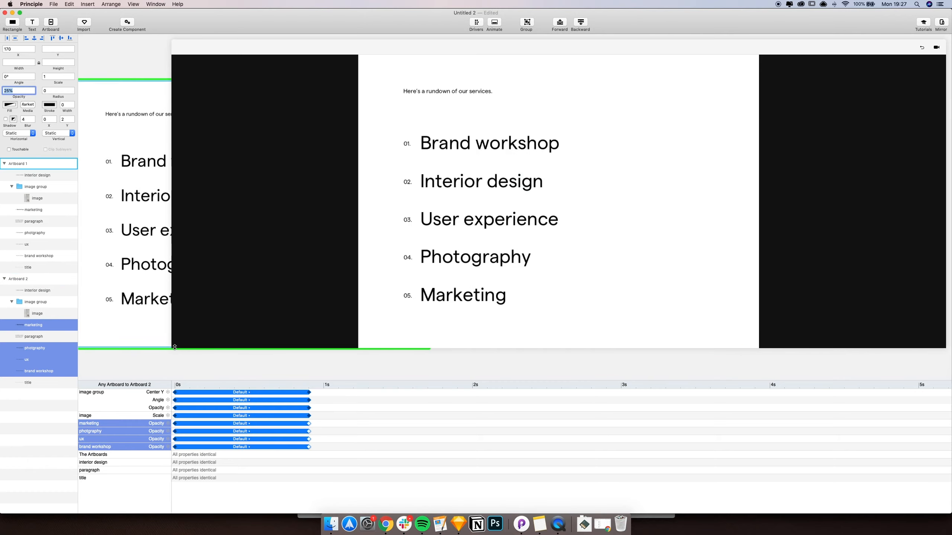
drag(173, 348, 693, 274)
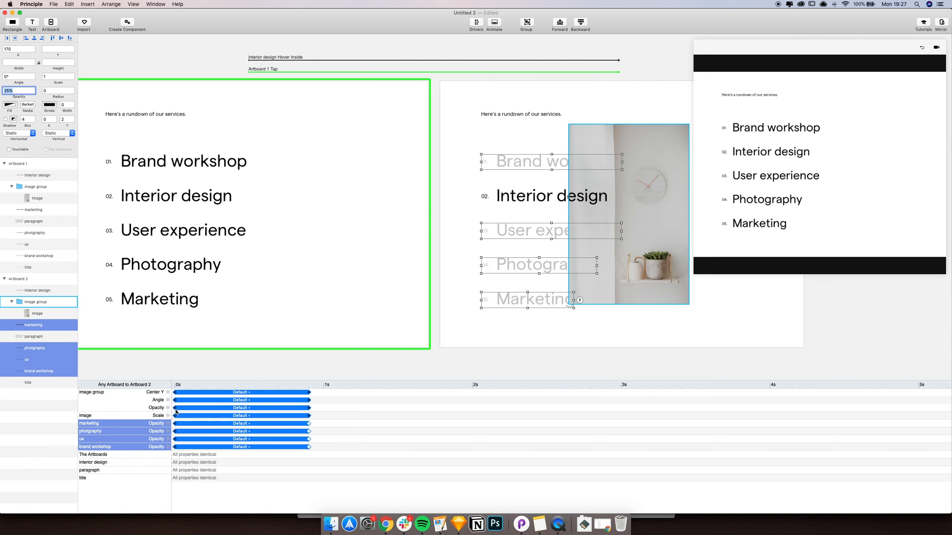
Try delaying the start of the image group's Opacity animation, then return it to 0 s.
drag(175, 411, 195, 411)
drag(195, 411, 194, 411)
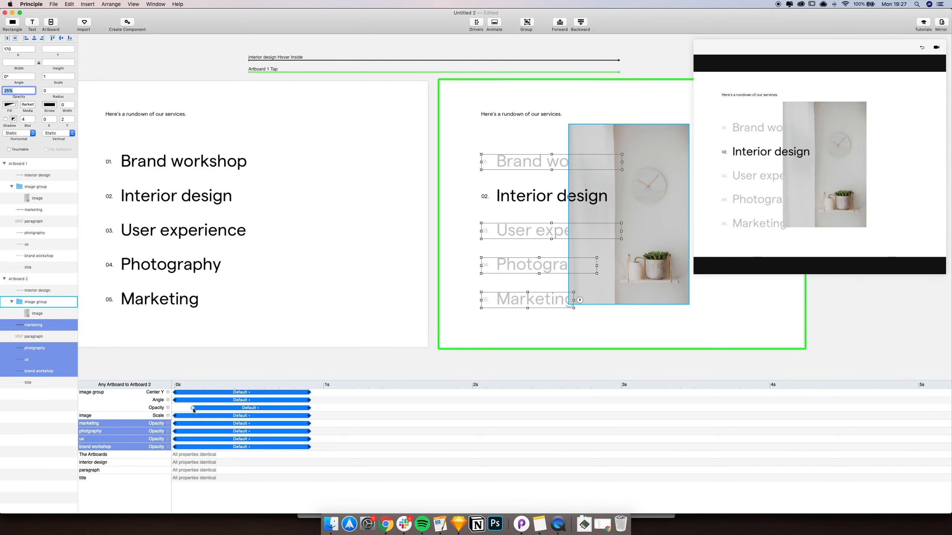
drag(194, 411, 214, 411)
drag(214, 411, 175, 411)
Try shifting the image group's Center Y and Angle animations to start at about 0.6 s and play the result.
click(195, 393)
shift+click(204, 401)
drag(205, 401, 288, 407)
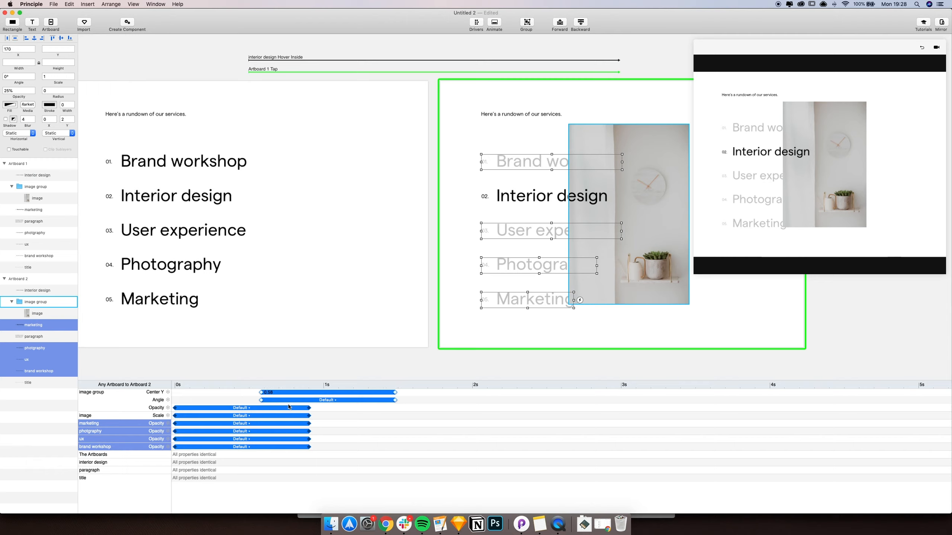
drag(289, 407, 289, 407)
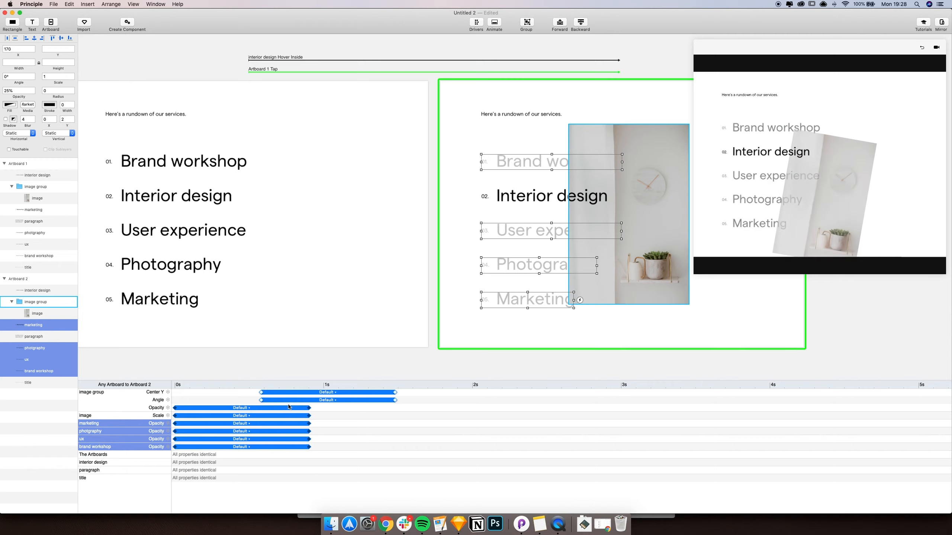
Move the Center Y and Angle animations back to 0 s, start the image group's Opacity animation at about 0.1 s and rewind the preview.
drag(286, 396, 195, 412)
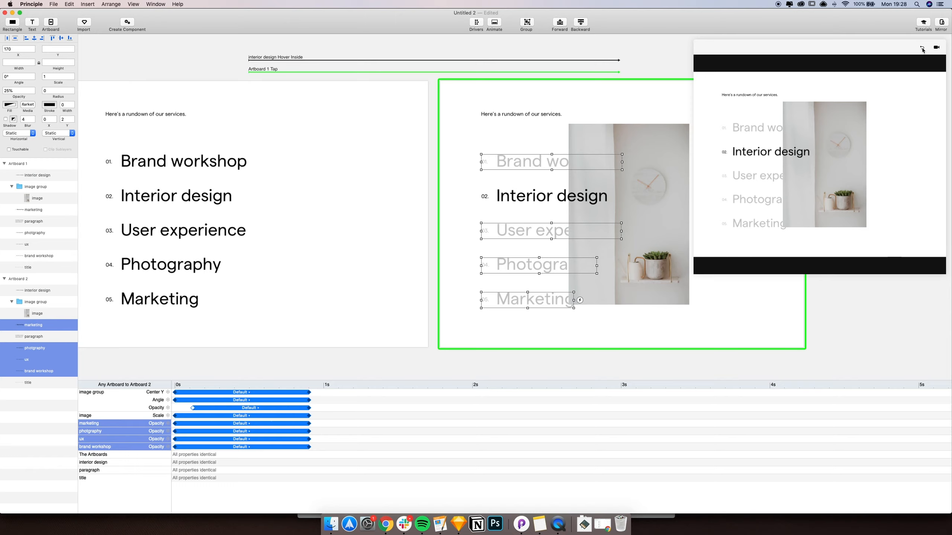
click(922, 49)
Add a Tap transition from Artboard 2 onto itself to create a duplicate third artboard.
scroll(543, 104, right, 15)
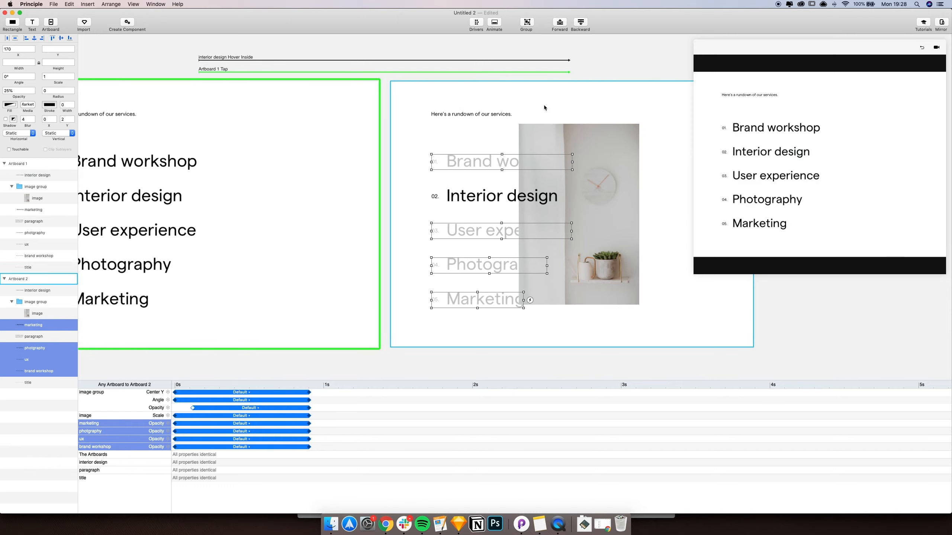
scroll(544, 101, down, 2)
click(593, 103)
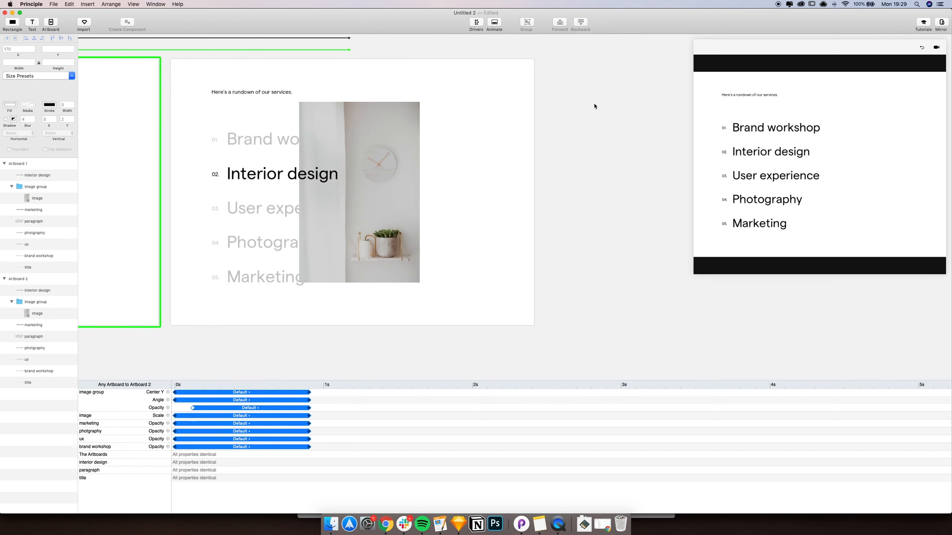
scroll(592, 105, up, 2)
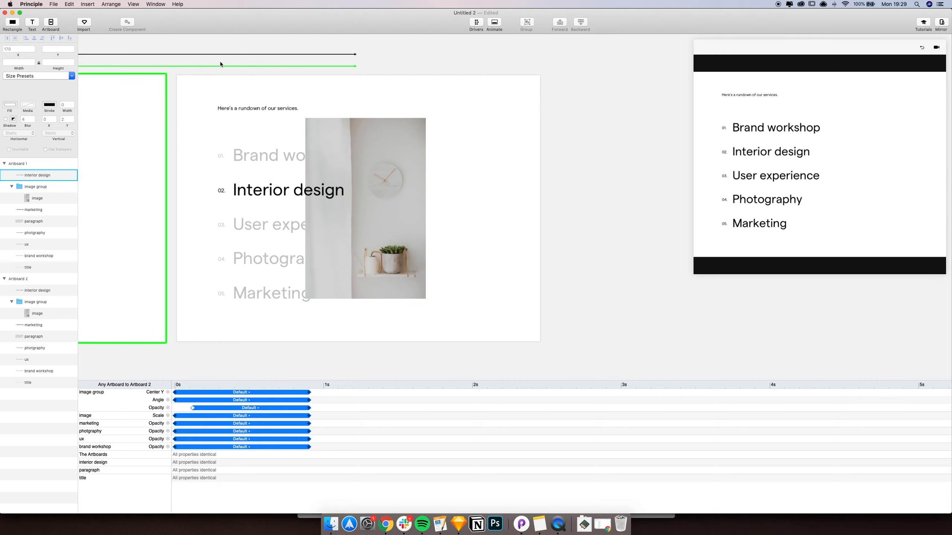
click(16, 282)
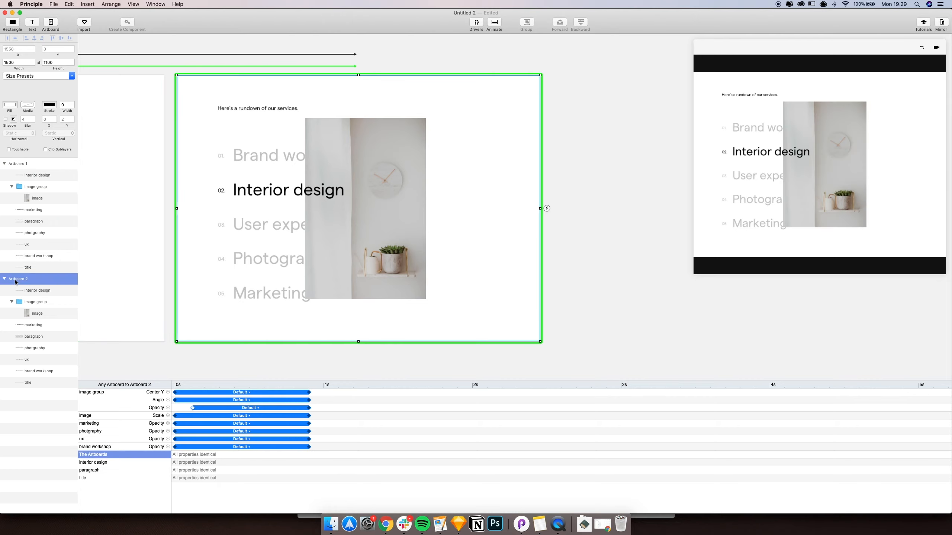
click(546, 209)
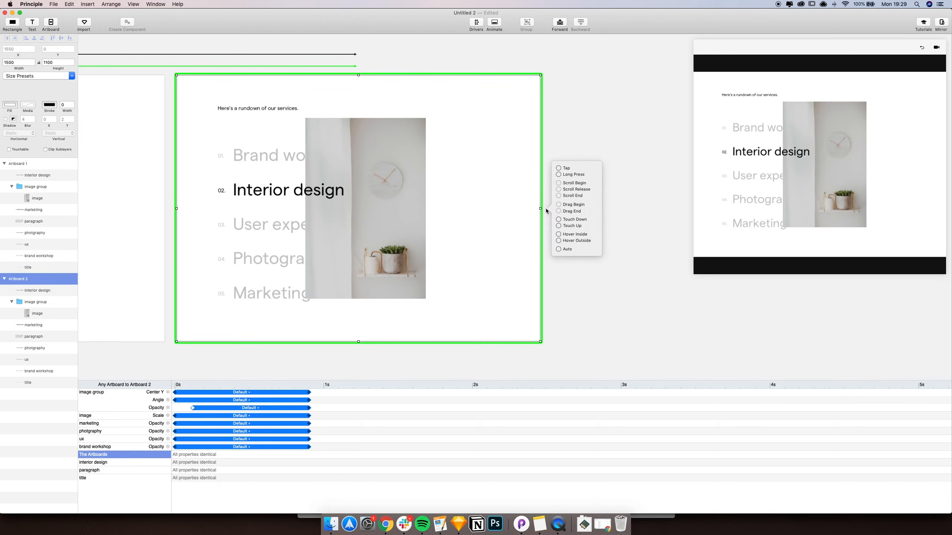
click(559, 168)
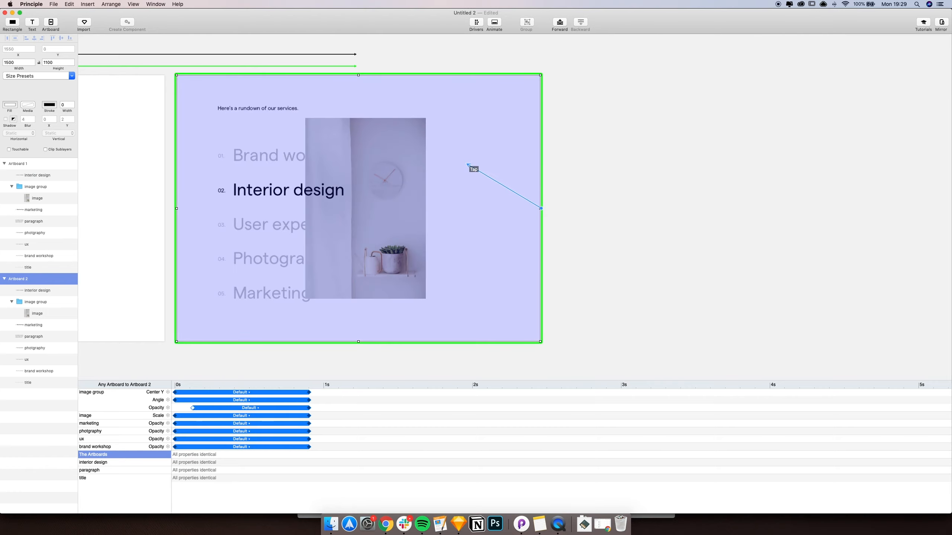
click(466, 164)
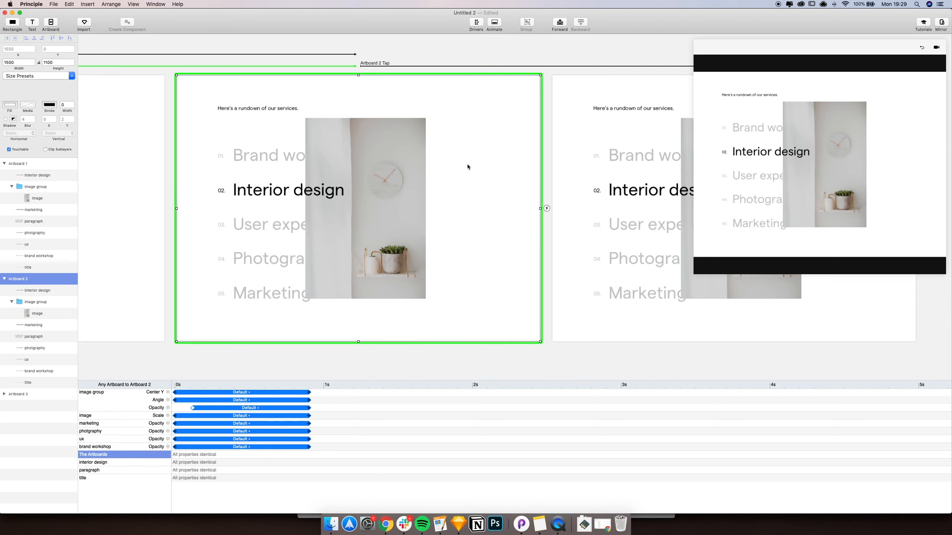
Move the image group on Artboard 3 to about X 601, Y 229.
scroll(467, 164, right, 7)
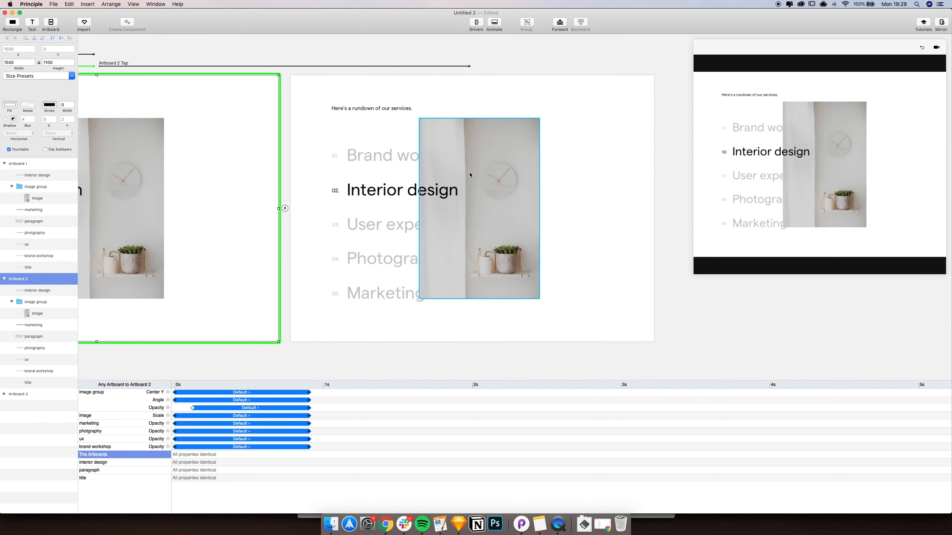
drag(470, 174, 480, 182)
drag(483, 183, 485, 184)
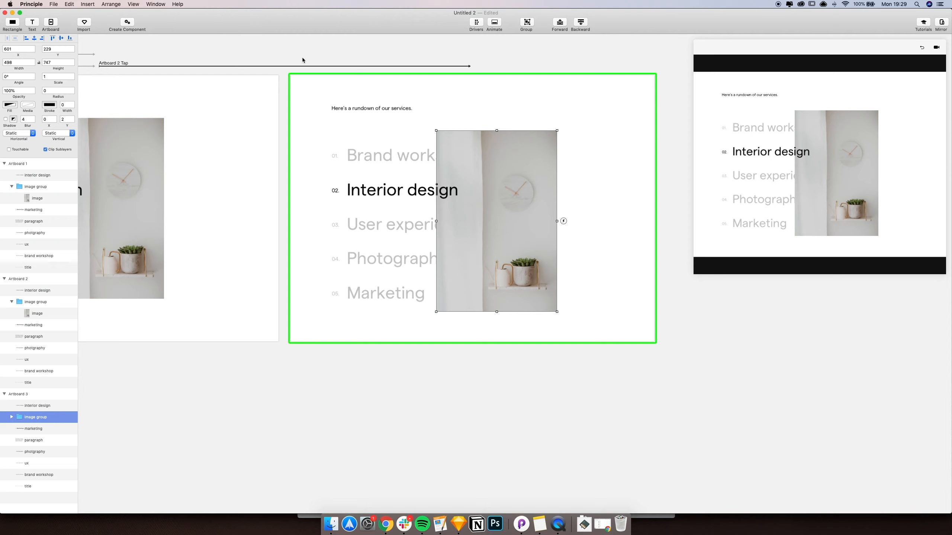
Extend the image group's Center X animation in the Artboard 2 Tap transition to 0.90 s and play the preview.
click(278, 66)
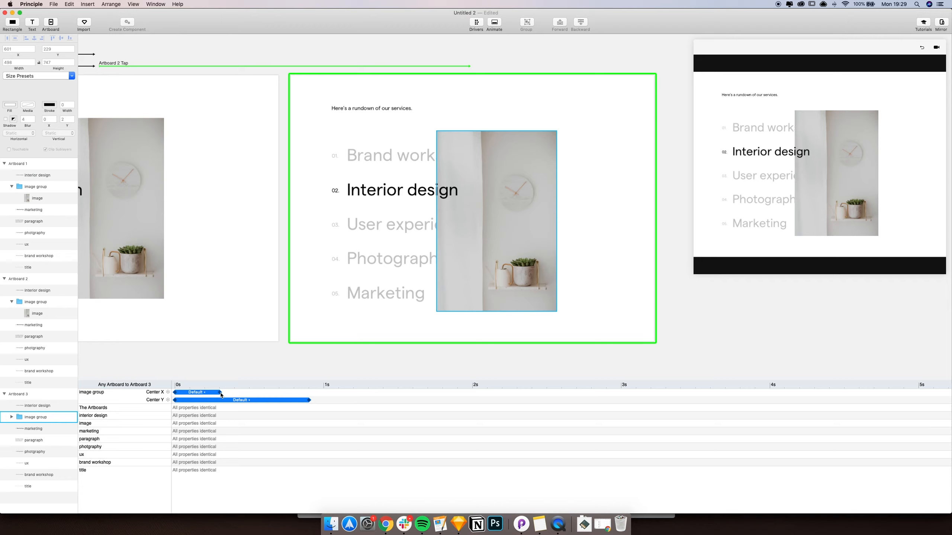
drag(220, 393, 310, 404)
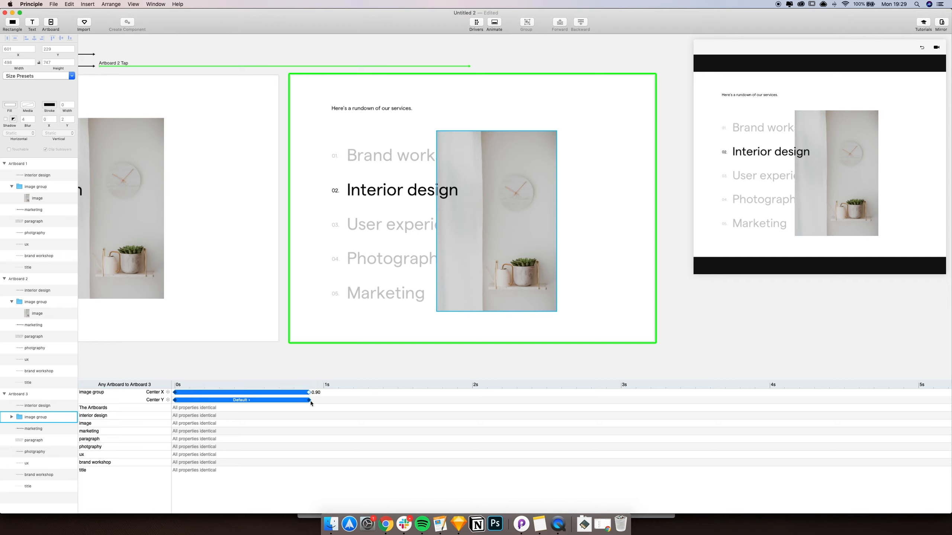
drag(311, 404, 312, 403)
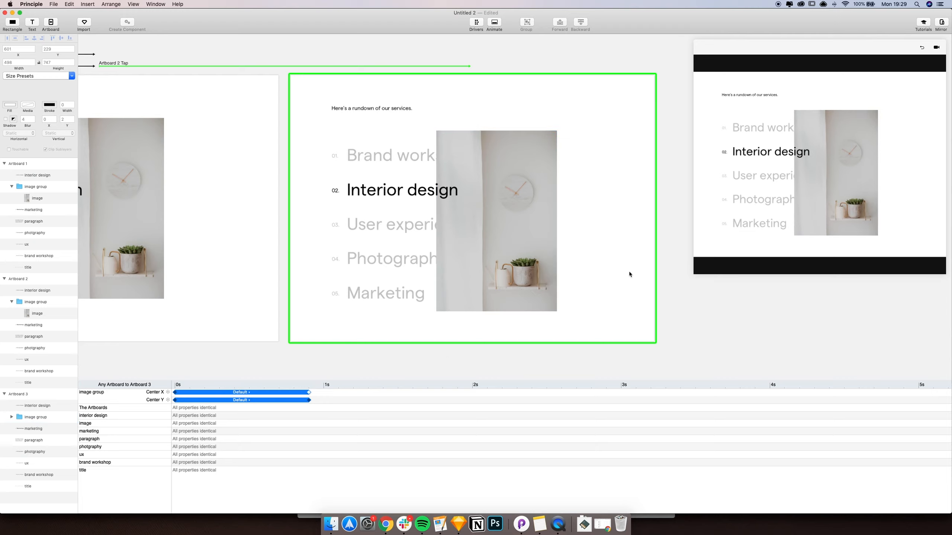
click(922, 47)
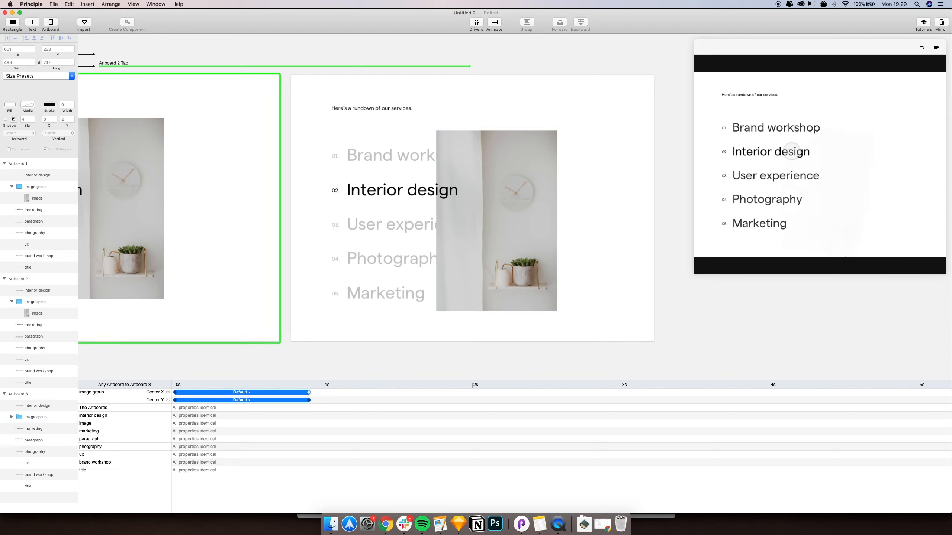
click(803, 146)
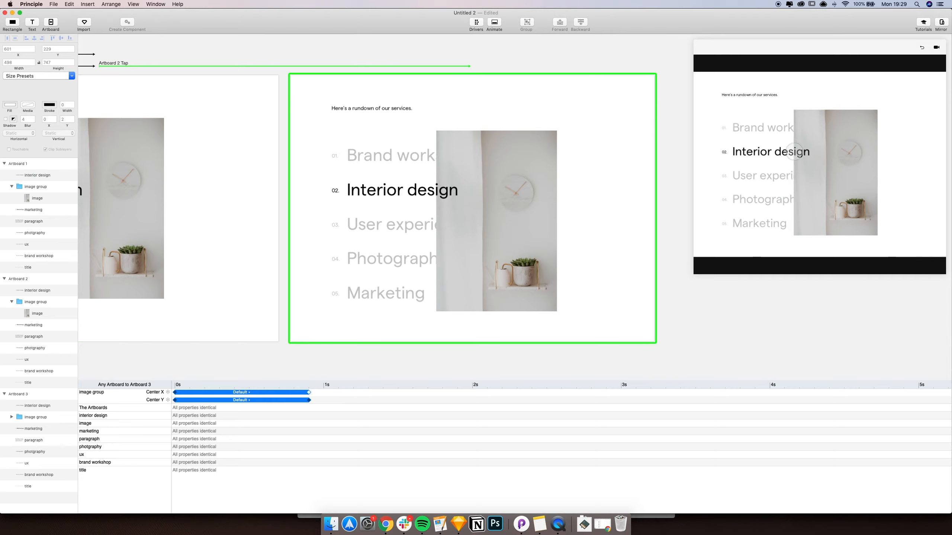
click(921, 48)
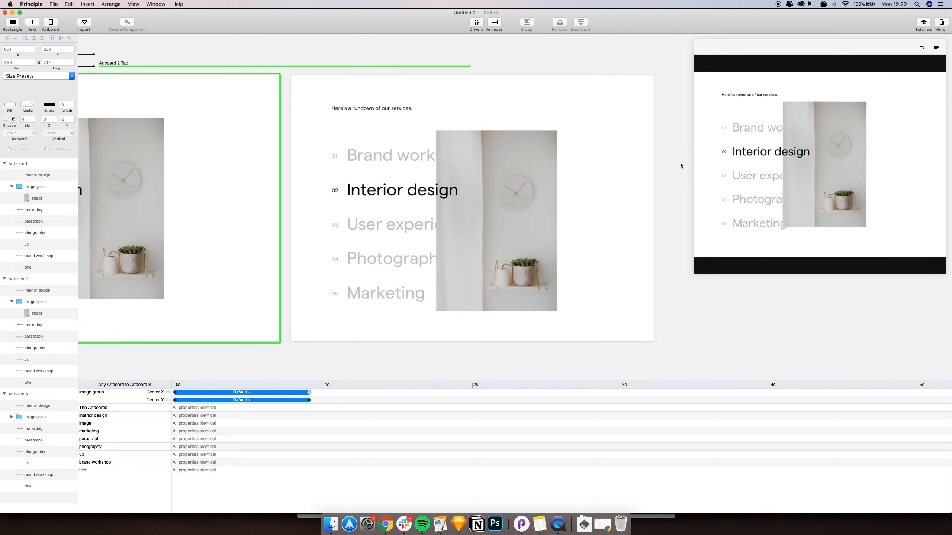
Show the Artboard 2 paragraph at Y 864 with 100% opacity and stretch its Artboard 3 transition animations to about 0.9 s.
drag(290, 169, 414, 153)
scroll(320, 188, left, 10)
scroll(276, 206, right, 7)
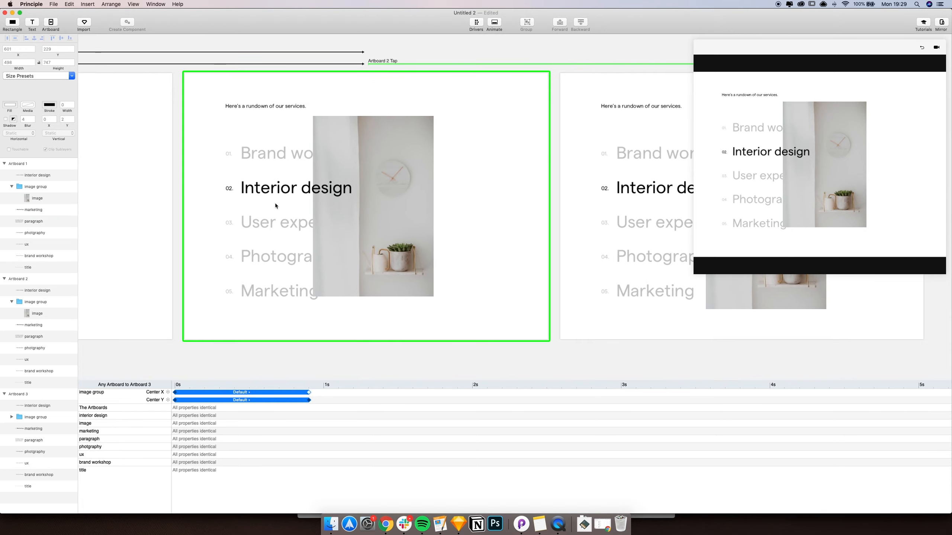
click(417, 269)
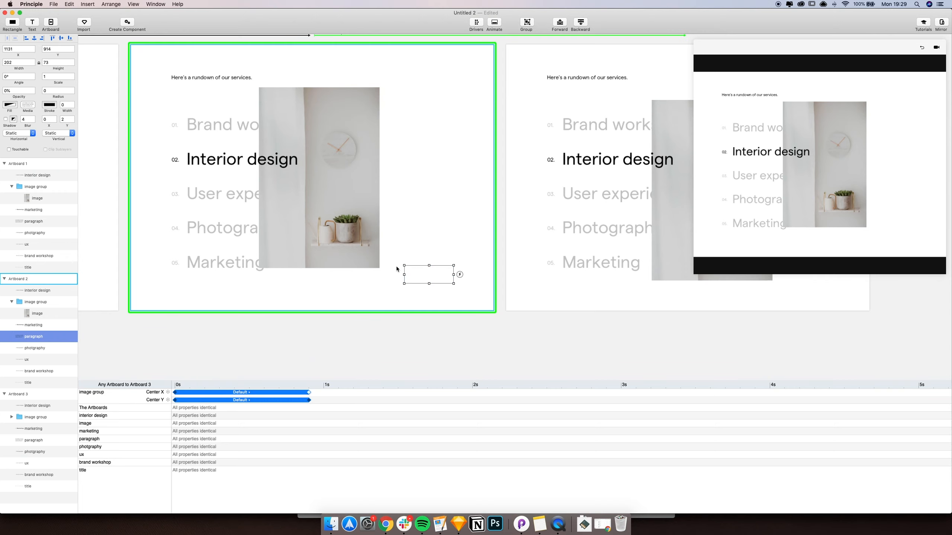
key(shift+Up)
key(shift+Up)
key(shift+Up)
key(shift+Up)
key(shift+Up)
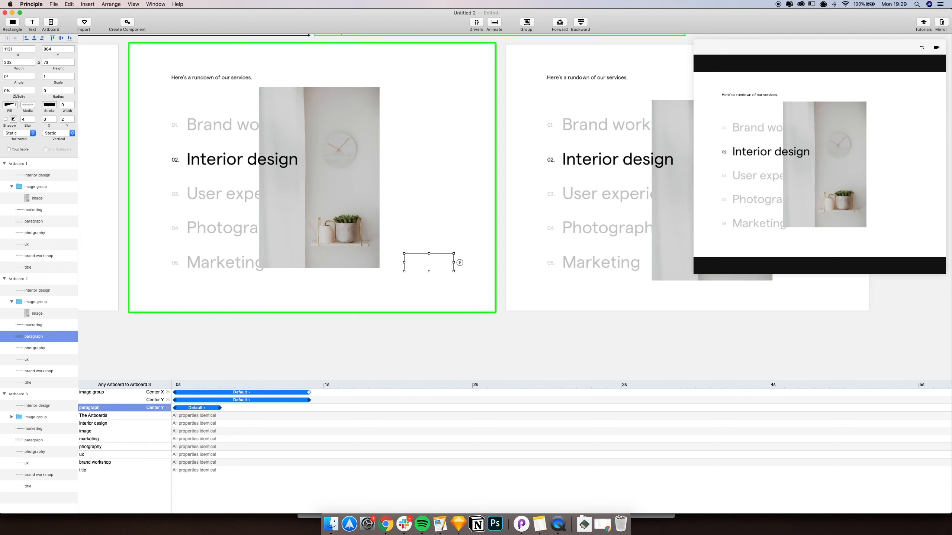
drag(14, 96, 53, 97)
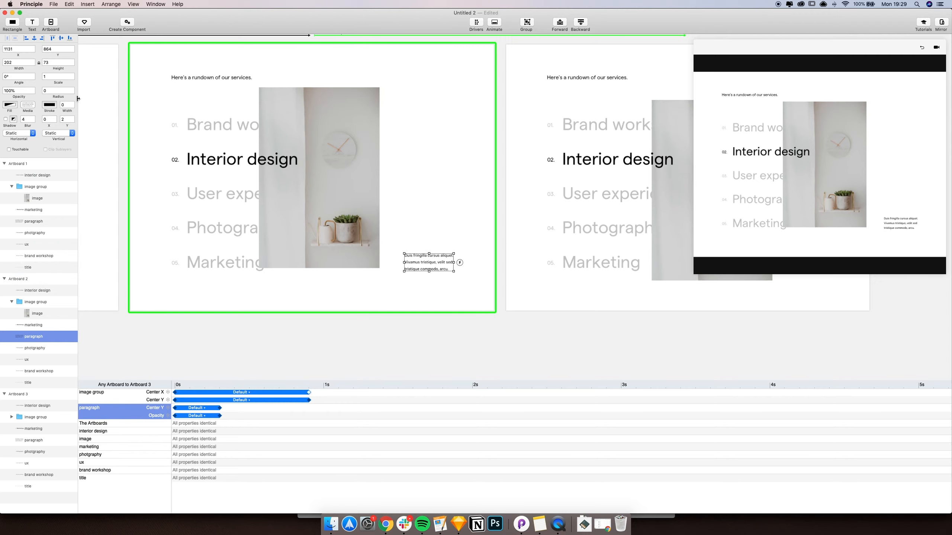
drag(223, 407, 310, 417)
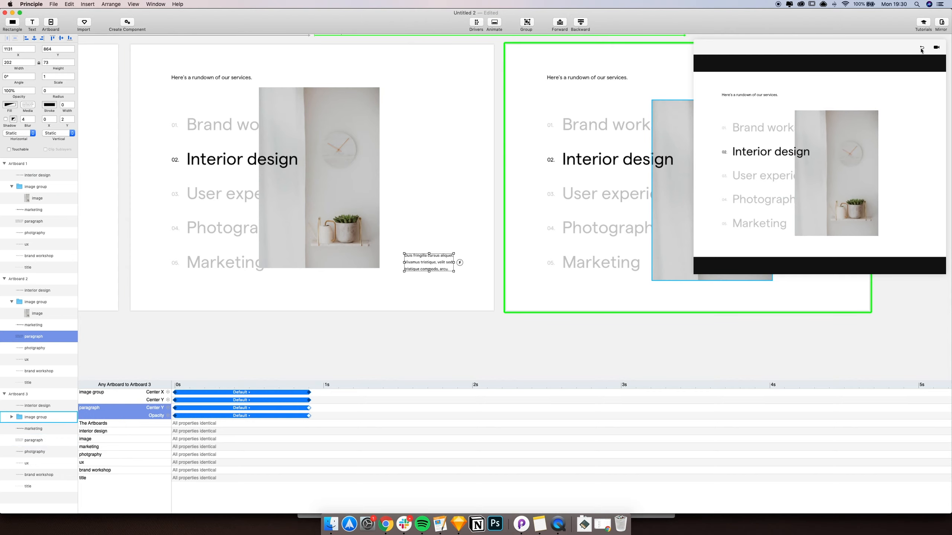
Set the Artboard 3 paragraph to 100% opacity at Y 864 and replay the preview.
click(611, 336)
scroll(524, 336, right, 6)
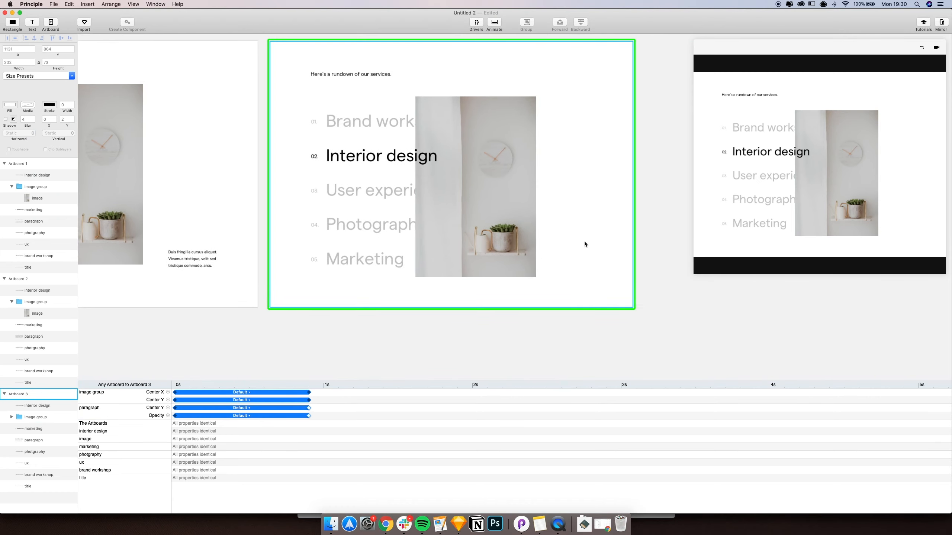
click(577, 271)
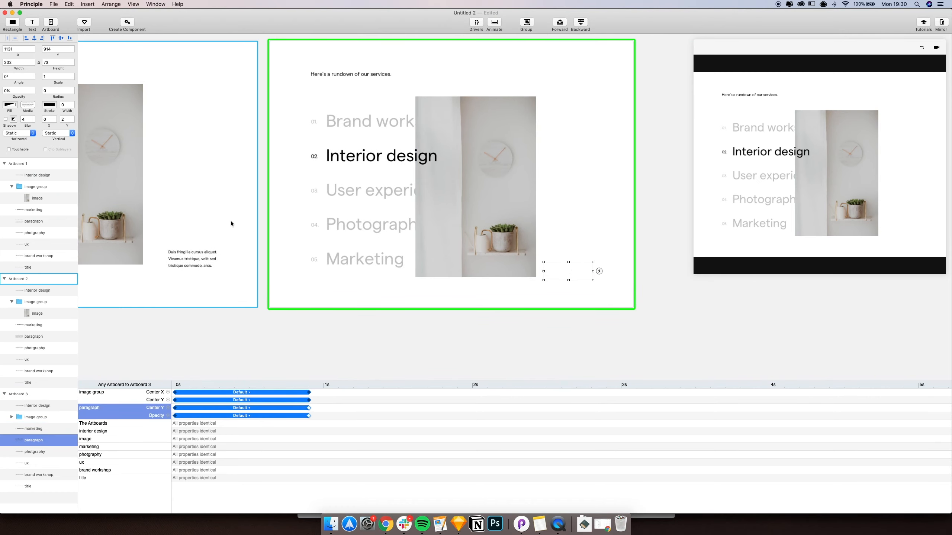
drag(13, 96, 104, 99)
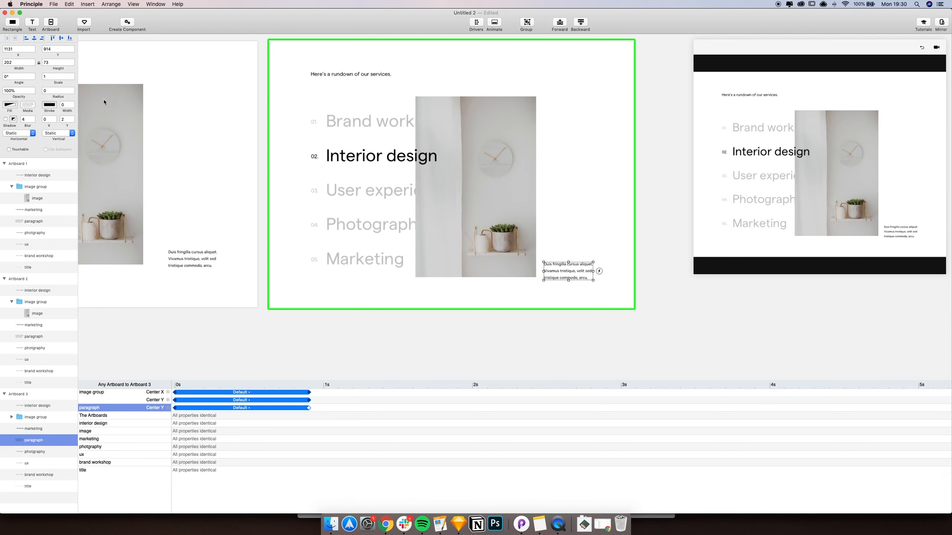
key(shift+Up)
key(shift+Up)
key(shift+Up)
key(shift+Up)
key(shift+Up)
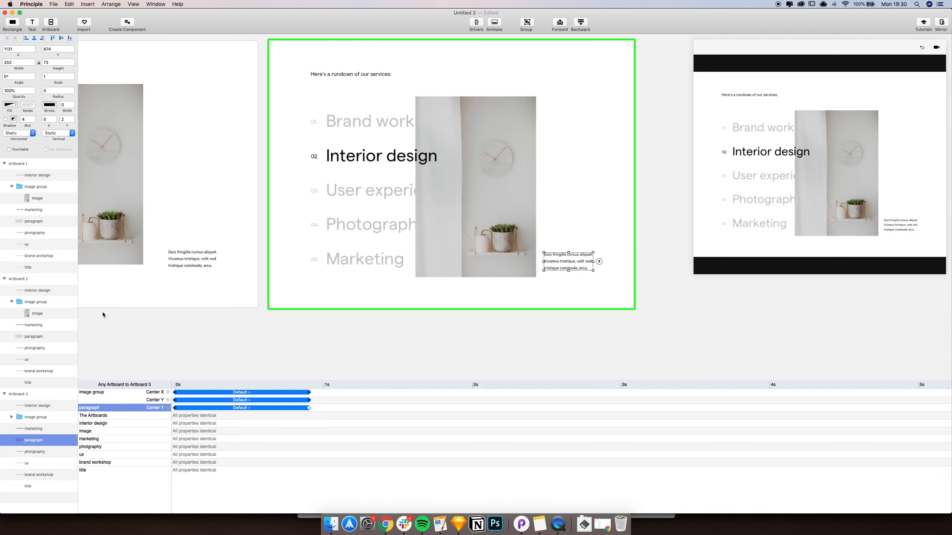
click(922, 47)
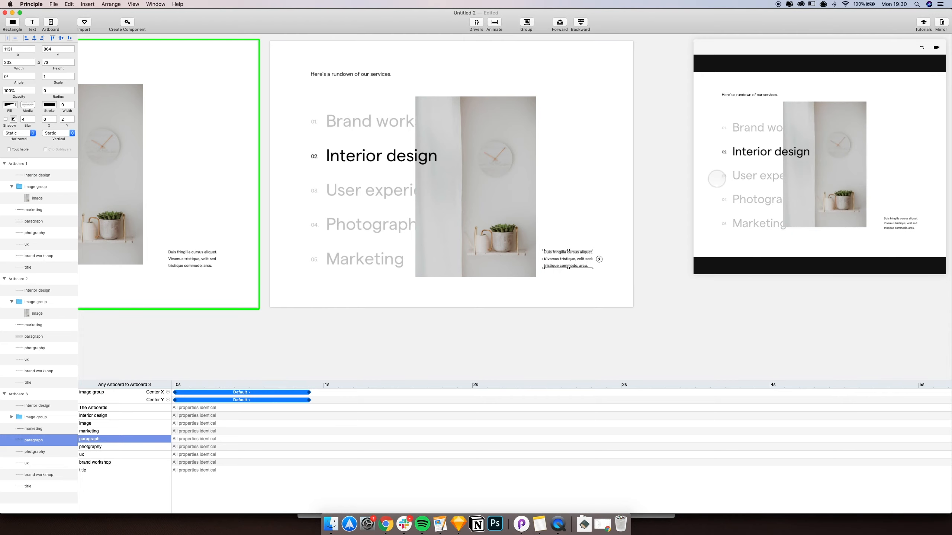
Extend the paragraph's Center Y and Opacity animations in the Artboard 1 Tap transition to about 0.9 s and rewind the preview.
scroll(544, 242, left, 5)
scroll(544, 242, up, 6)
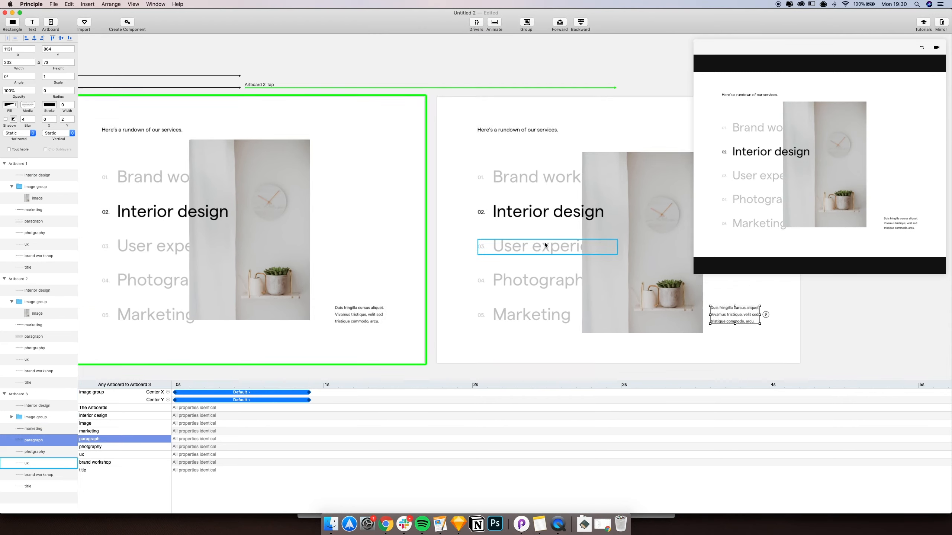
scroll(545, 242, left, 3)
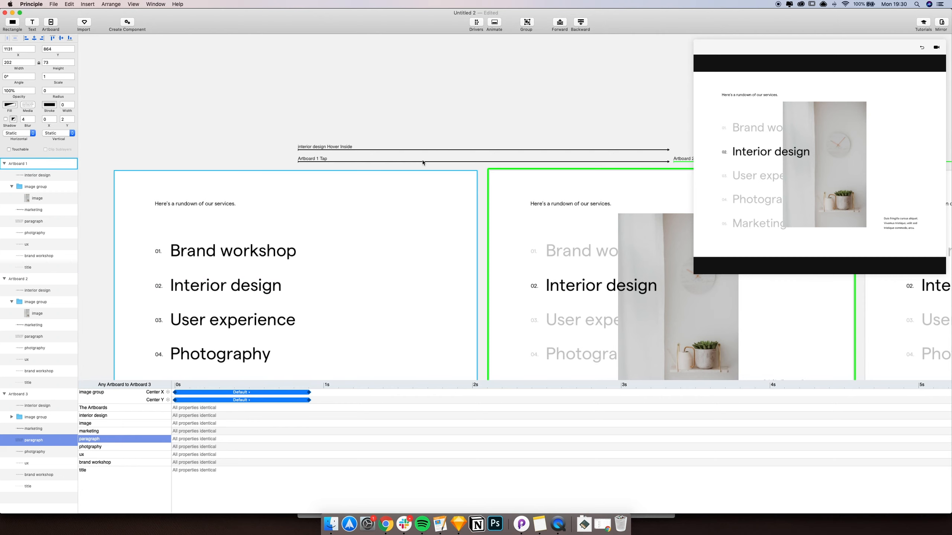
click(425, 162)
scroll(472, 171, down, 4)
scroll(473, 171, right, 1)
scroll(473, 171, down, 4)
scroll(473, 171, right, 1)
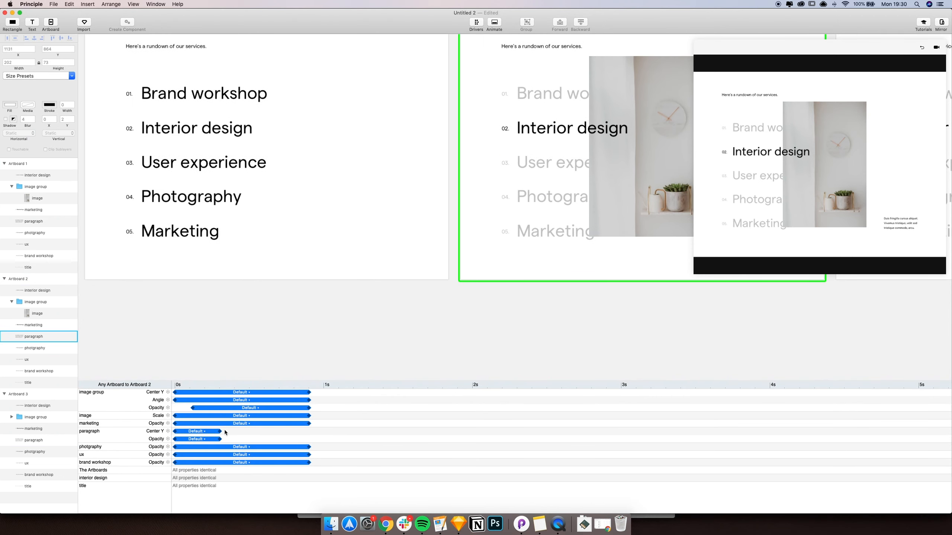
drag(223, 432, 311, 441)
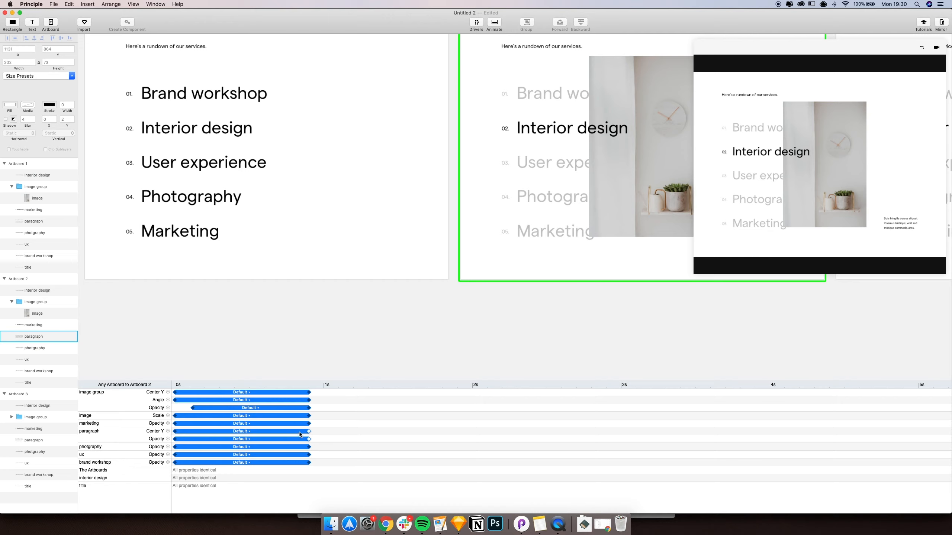
click(923, 49)
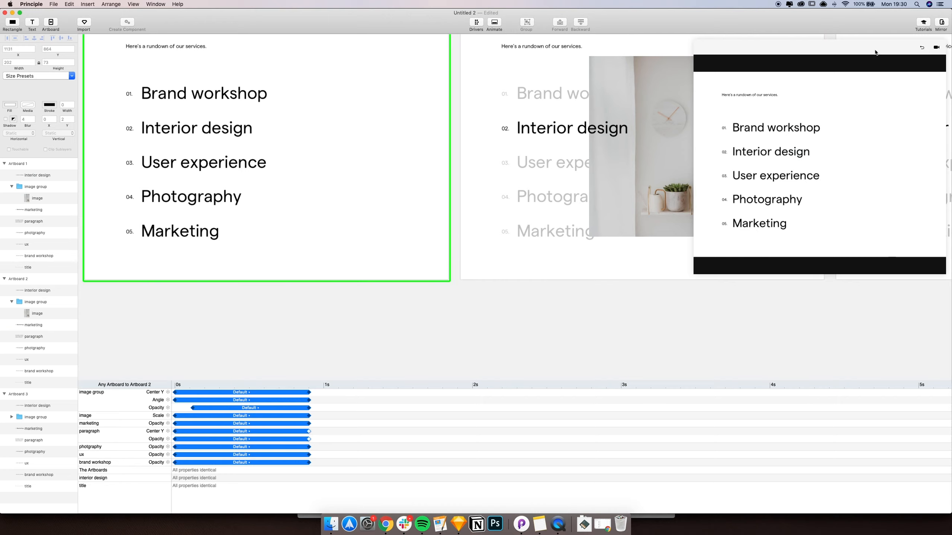
Add a Tap transition from Artboard 3 onto itself to create a duplicate fourth artboard.
scroll(535, 166, right, 15)
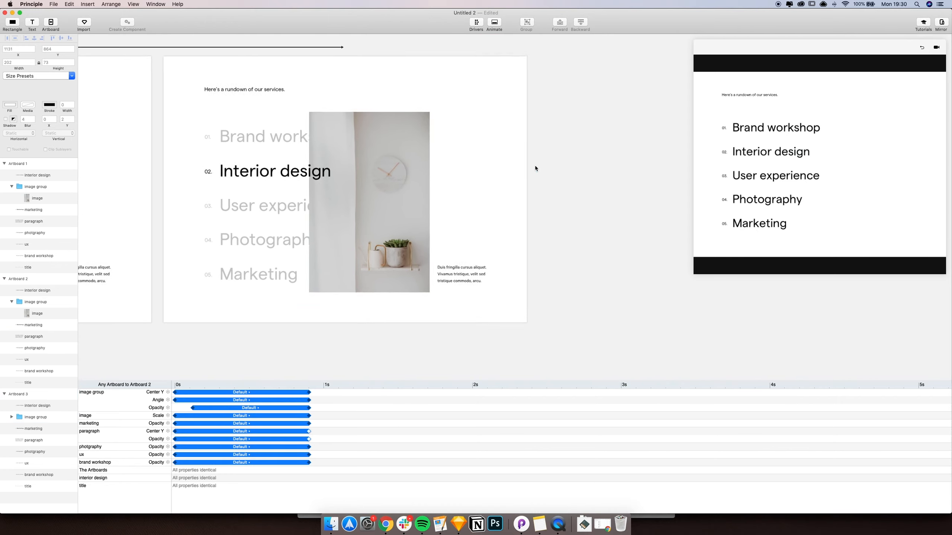
scroll(539, 187, left, 5)
click(410, 210)
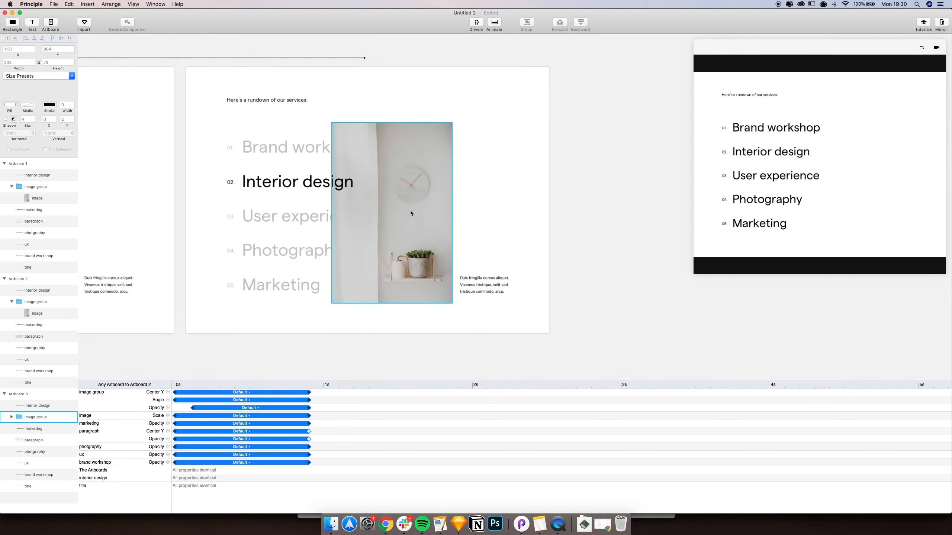
drag(410, 211, 425, 197)
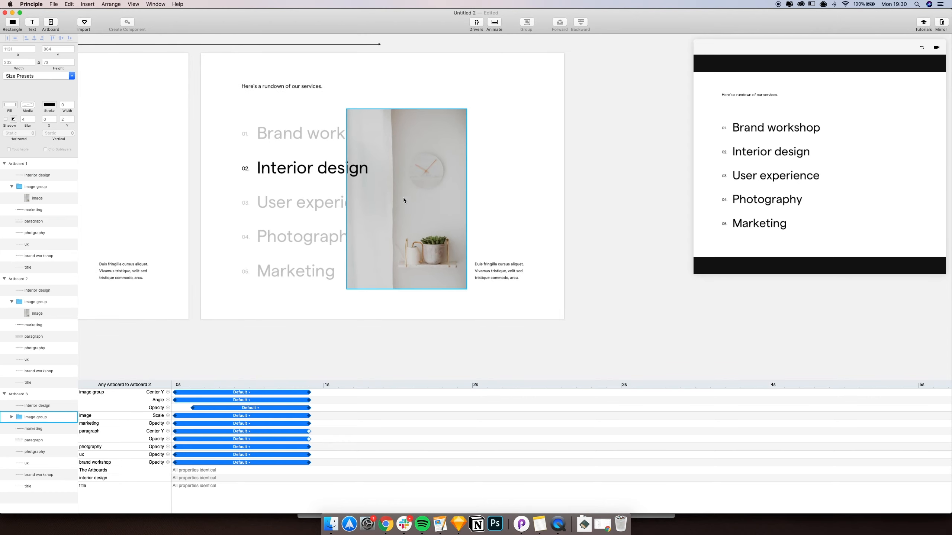
click(390, 196)
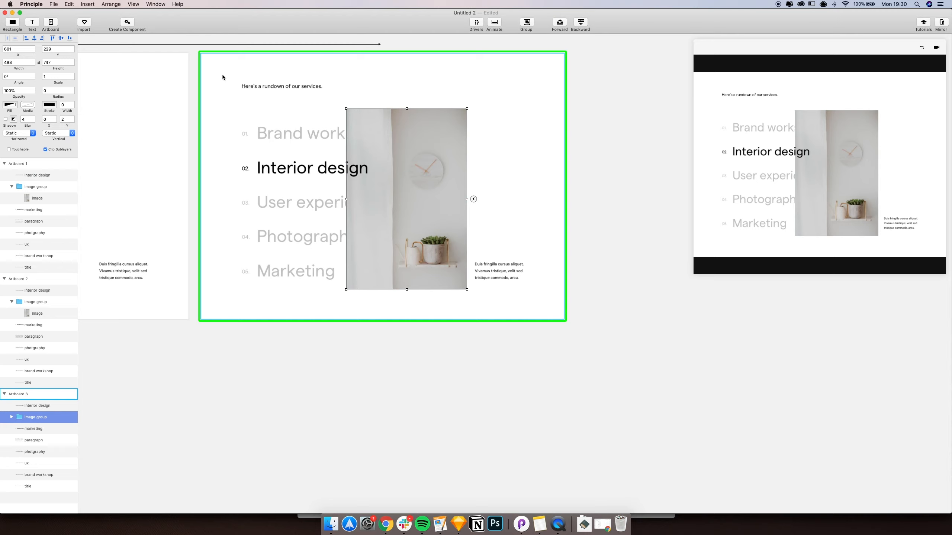
scroll(195, 194, right, 3)
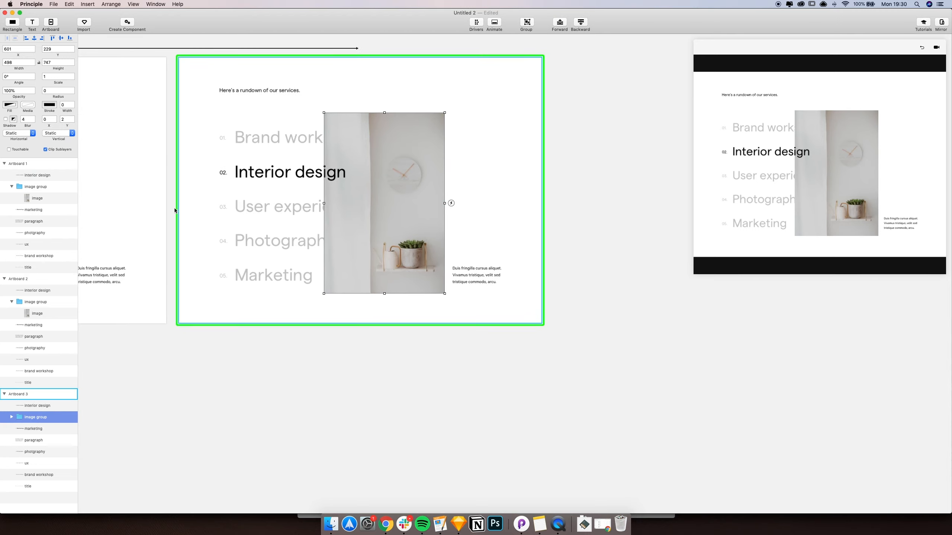
click(22, 398)
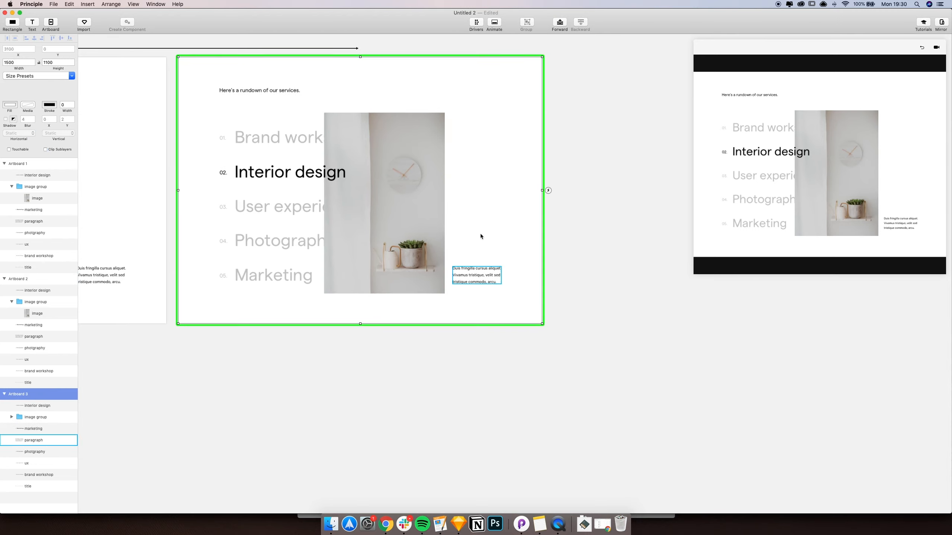
click(548, 191)
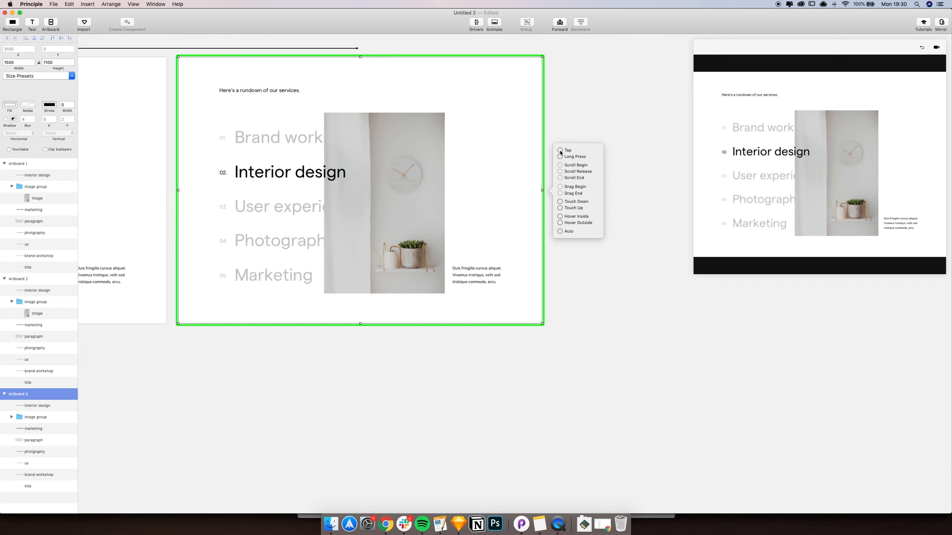
click(561, 151)
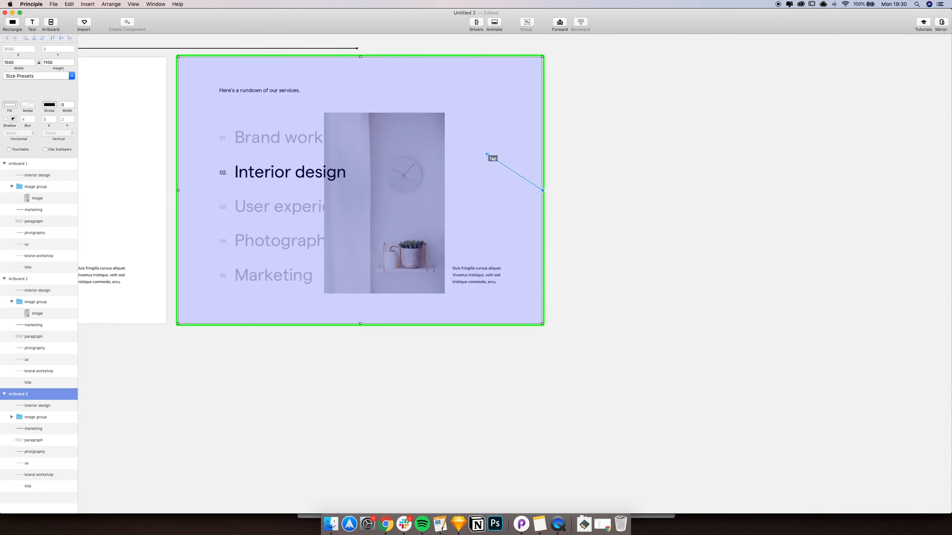
click(486, 154)
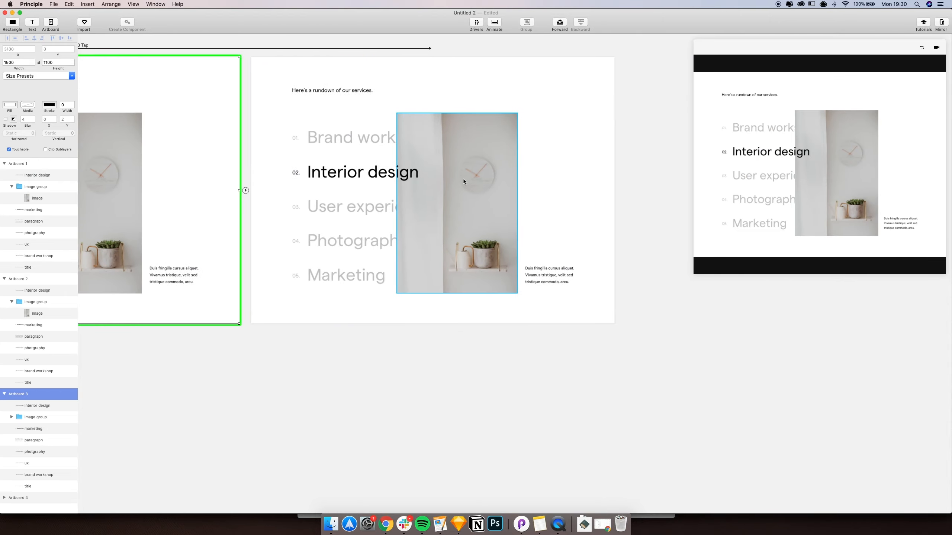
Move the image group on Artboard 4 to about X 429, Y 177 and play through the transitions in the preview.
drag(474, 191, 433, 181)
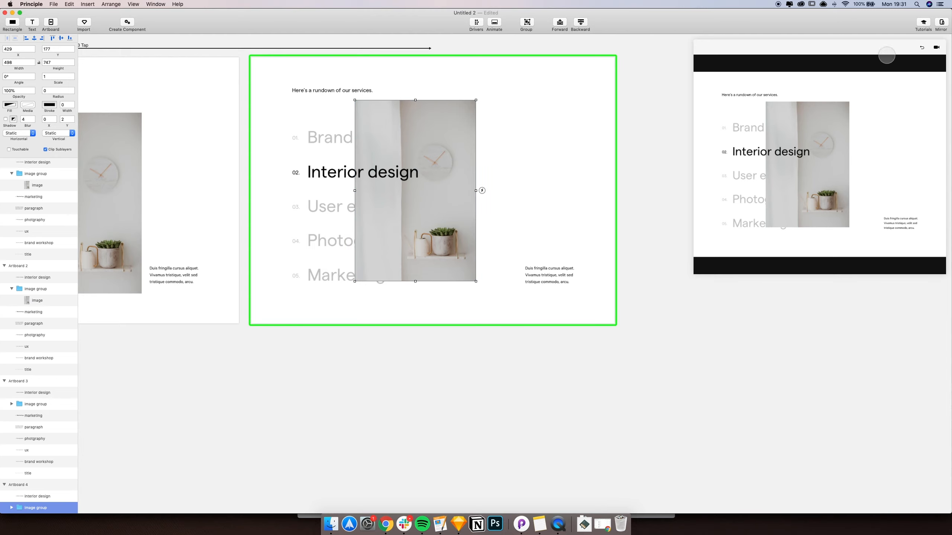
click(304, 48)
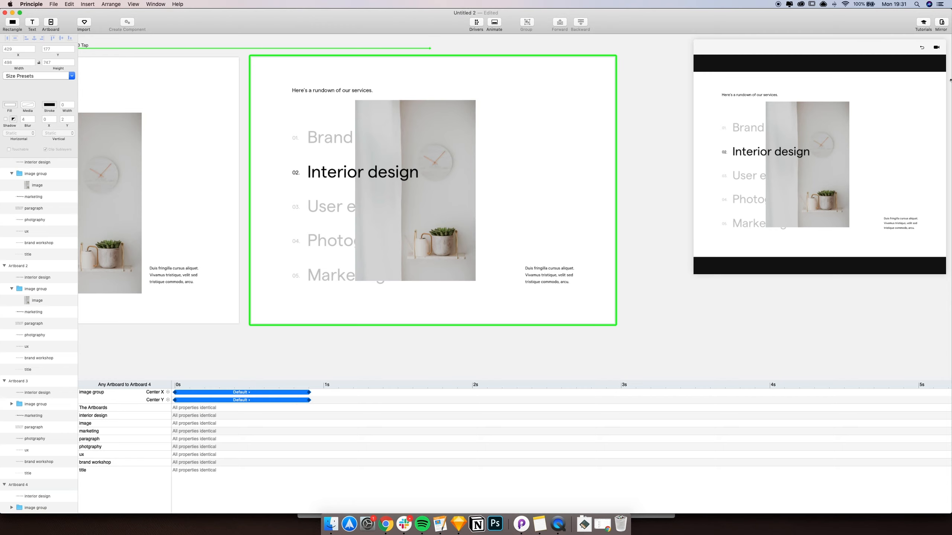
click(921, 48)
click(781, 158)
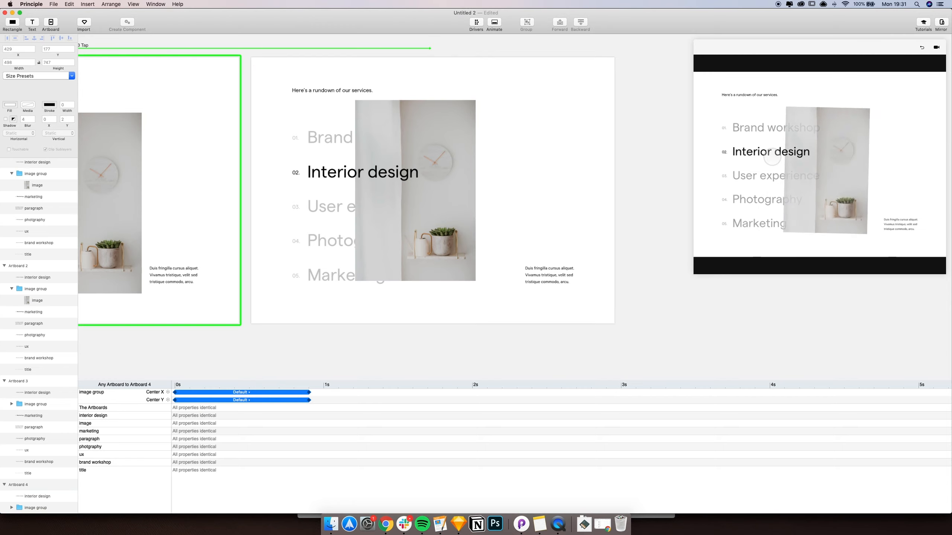
click(823, 163)
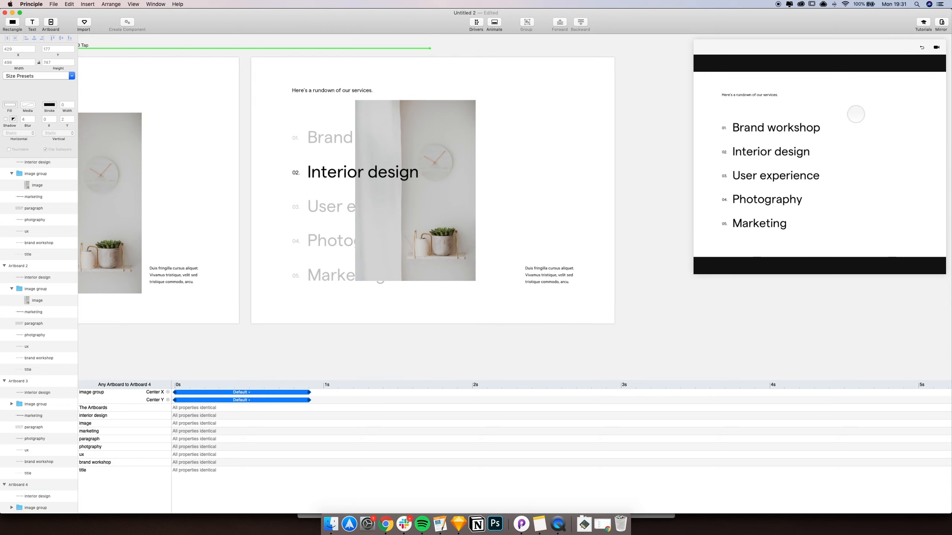
scroll(641, 162, right, 5)
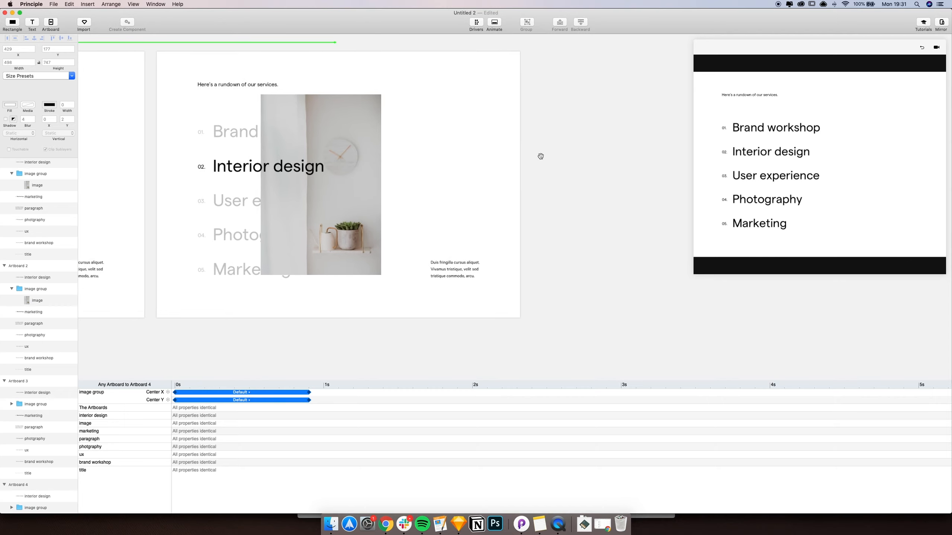
Play through the Interior design transitions in the preview and rewind it.
click(918, 51)
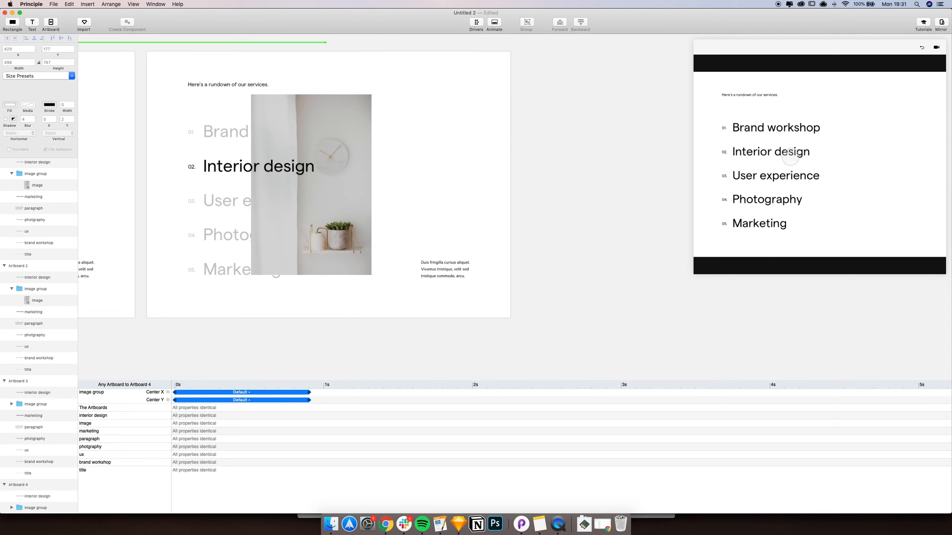
click(921, 48)
click(799, 145)
click(799, 151)
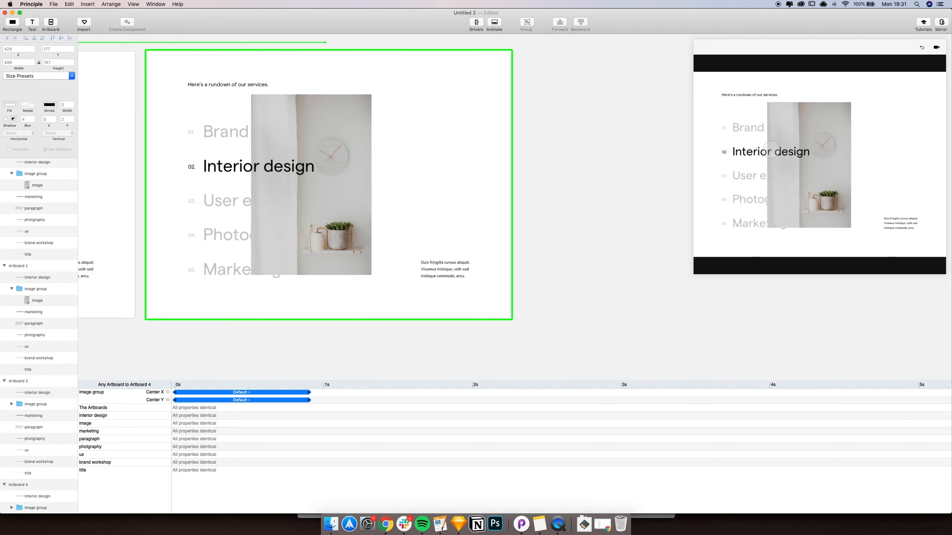
click(921, 48)
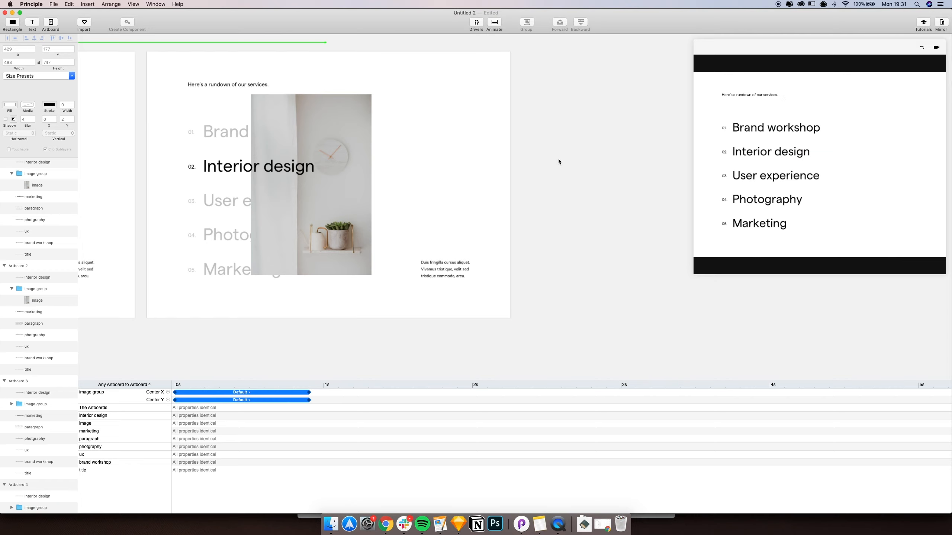
Add a Tap transition from Artboard 4 onto itself to create a duplicate fifth artboard.
scroll(58, 296, down, 3)
click(34, 415)
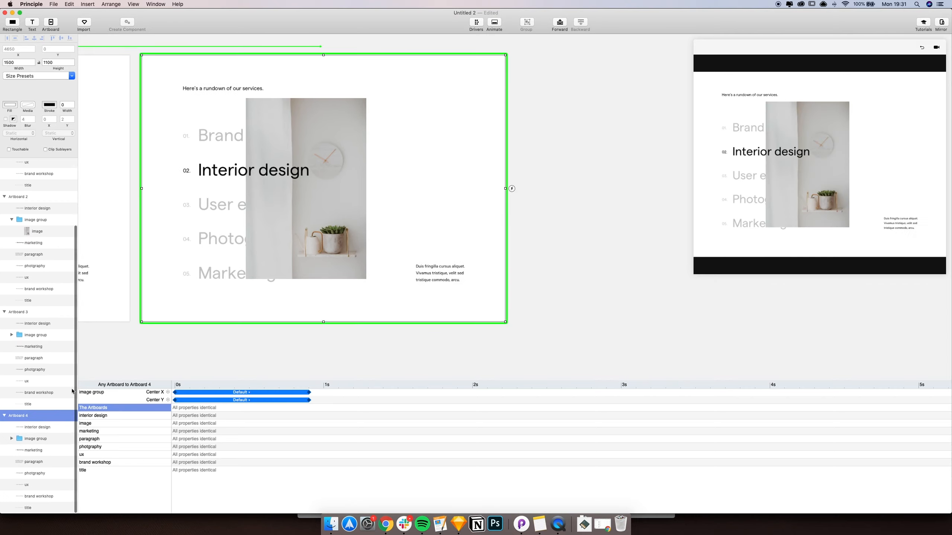
click(511, 188)
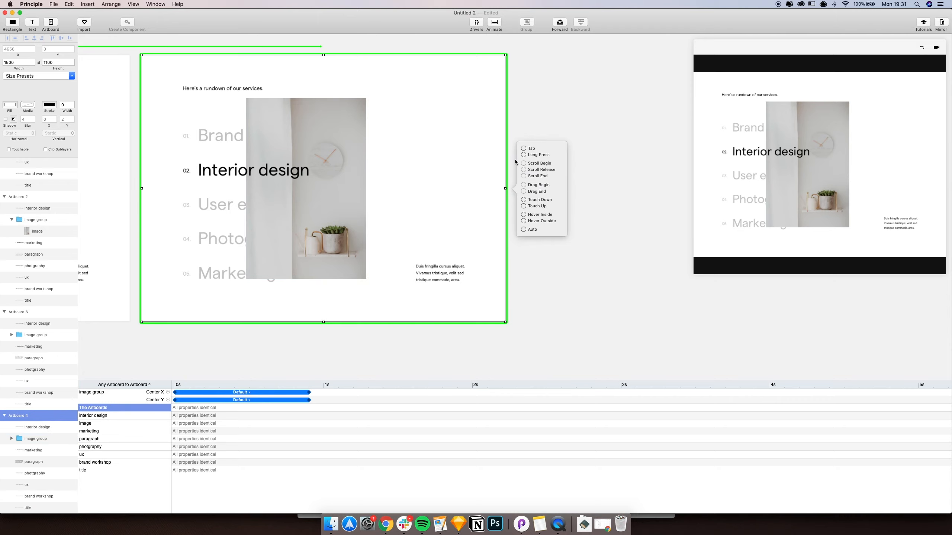
click(524, 148)
click(389, 164)
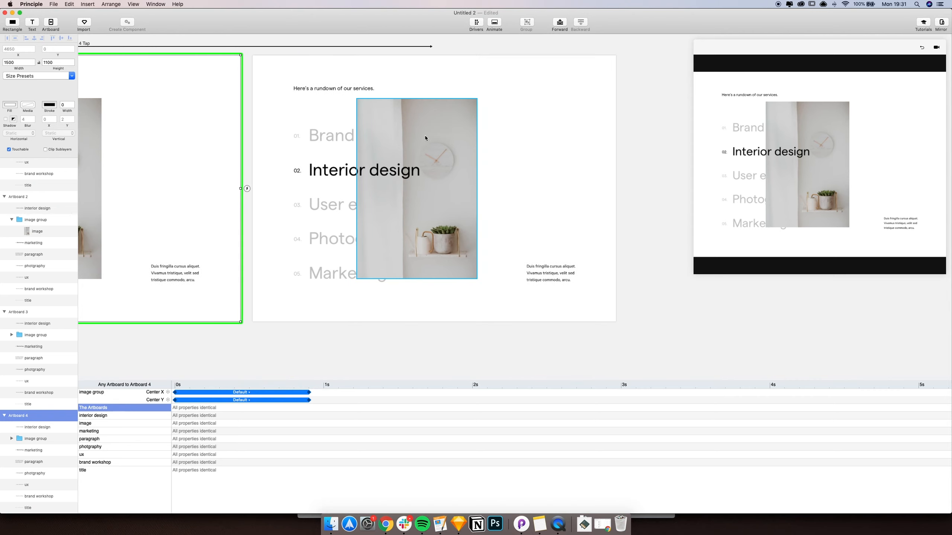
Move the image group on Artboard 5 straight down to Y 377.
click(425, 142)
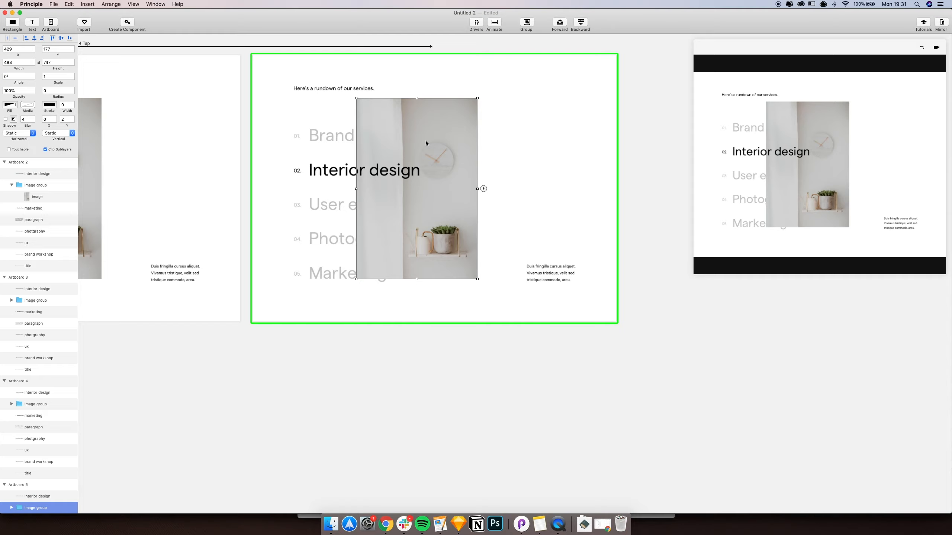
key(shift+Down)
key(shift+Down)
key(shift+Down)
key(shift+Down)
key(shift+Down)
key(shift+Down)
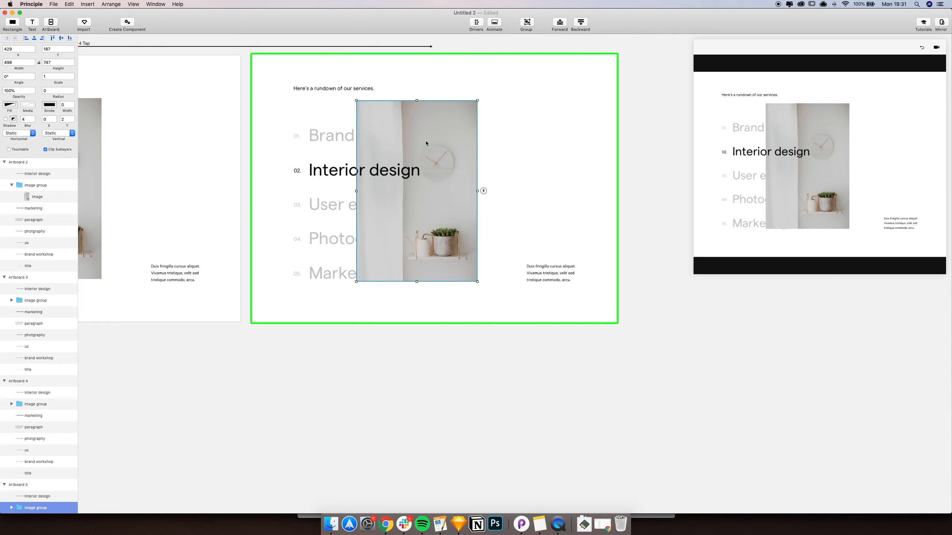
key(shift+Down)
key(shift+Down)
key(shift+Down)
key(shift+Down)
key(shift+Down)
key(shift+Down)
key(shift+Down)
key(shift+Down)
key(shift+Down)
key(shift+Down)
key(shift+Down)
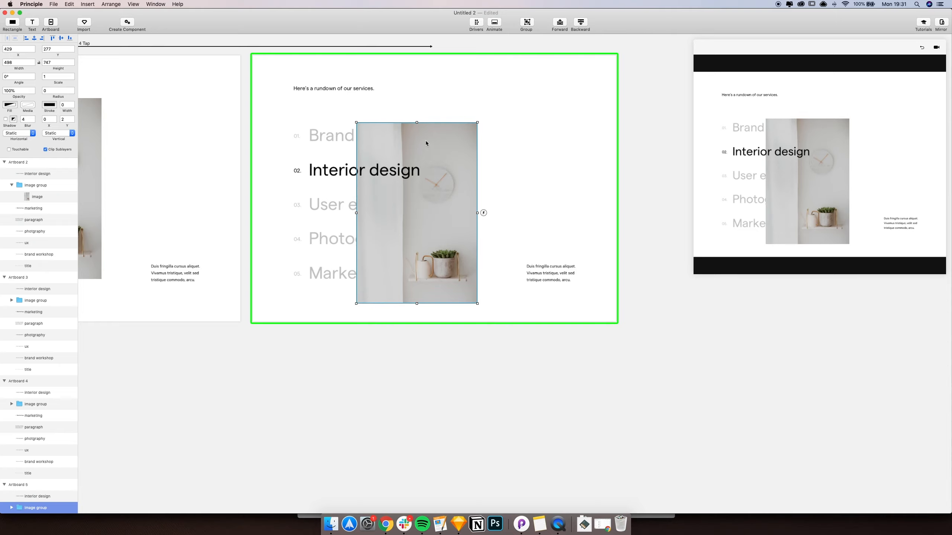
key(shift+Down)
key(shift+Down)
key(shift+Down)
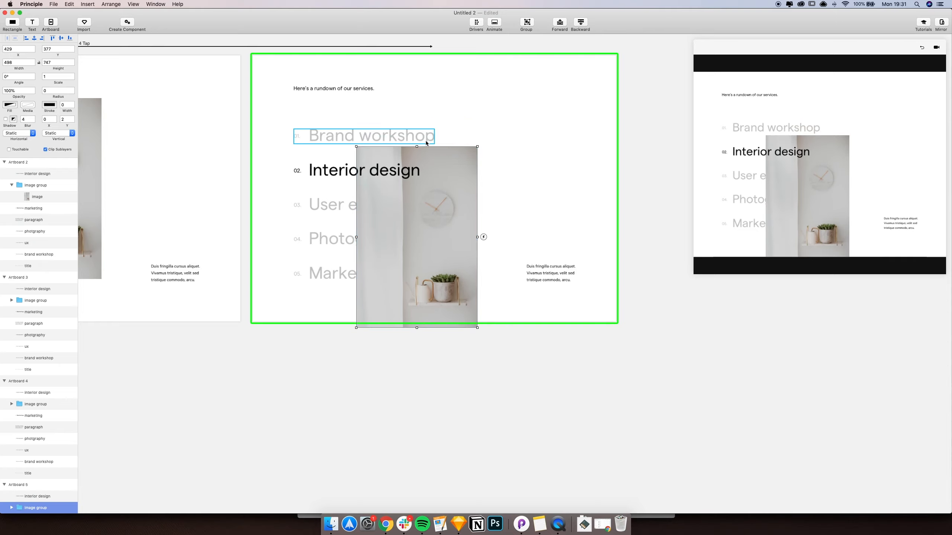
Rotate the image group on Artboard 5 to -10° and set its opacity to 0%.
click(23, 77)
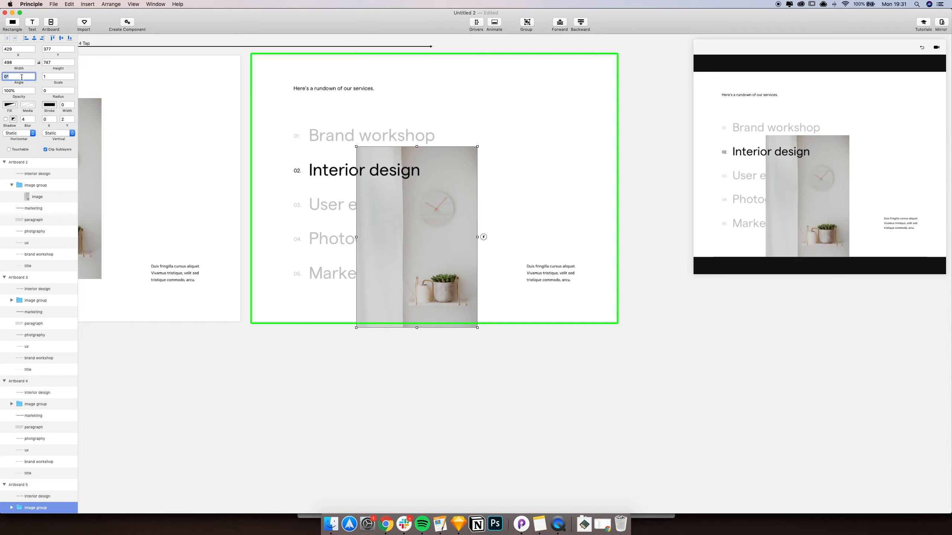
text(-10)
key(Return)
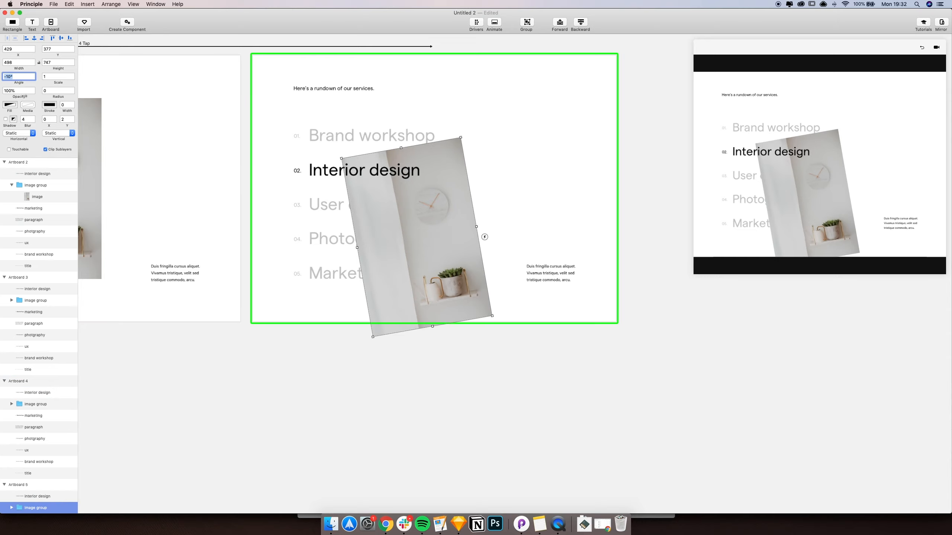
drag(23, 97, 6, 96)
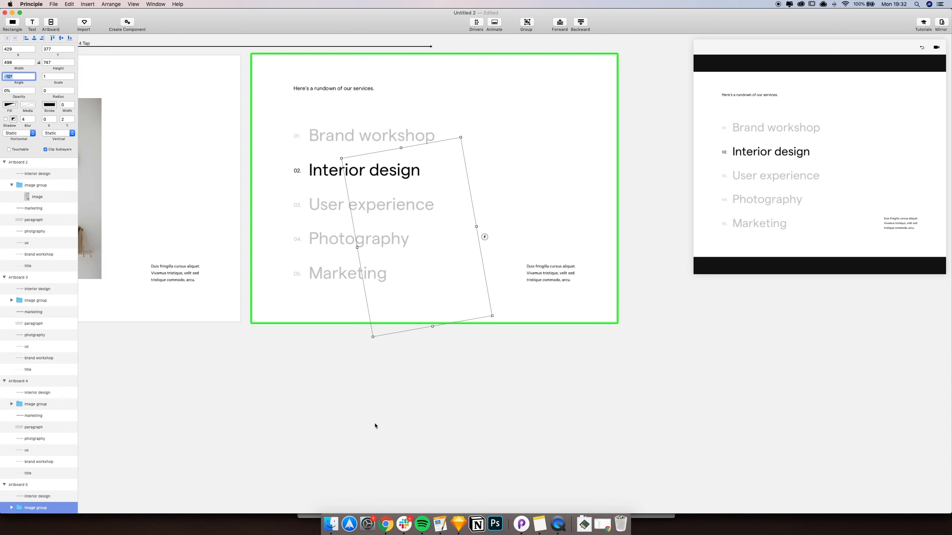
Open the animation timeline of the Artboard 4 Tap transition and play the preview through to Artboard 5.
click(231, 46)
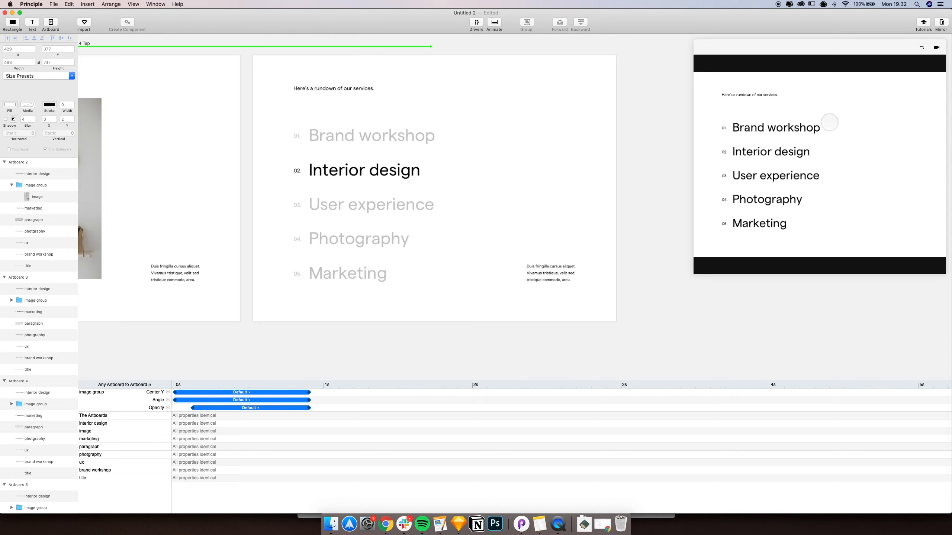
click(791, 148)
click(790, 150)
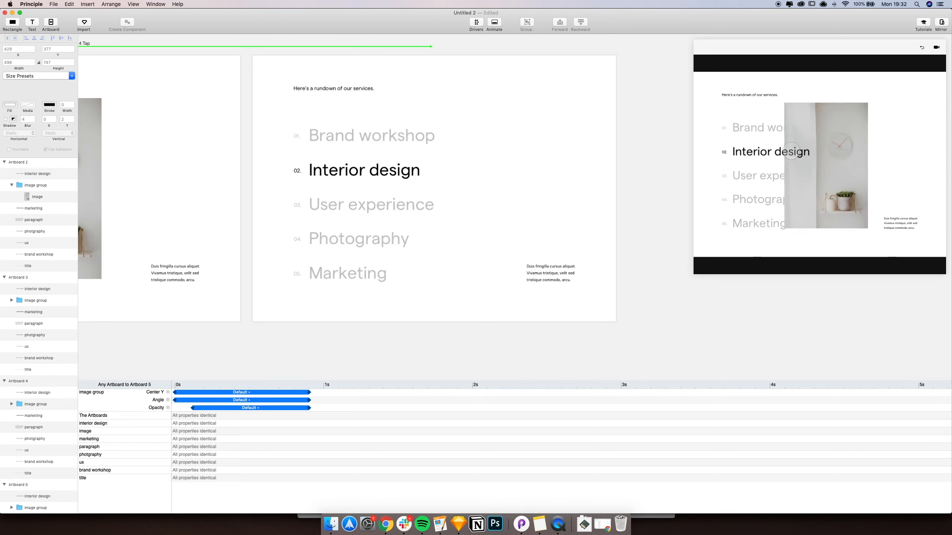
click(788, 150)
click(778, 152)
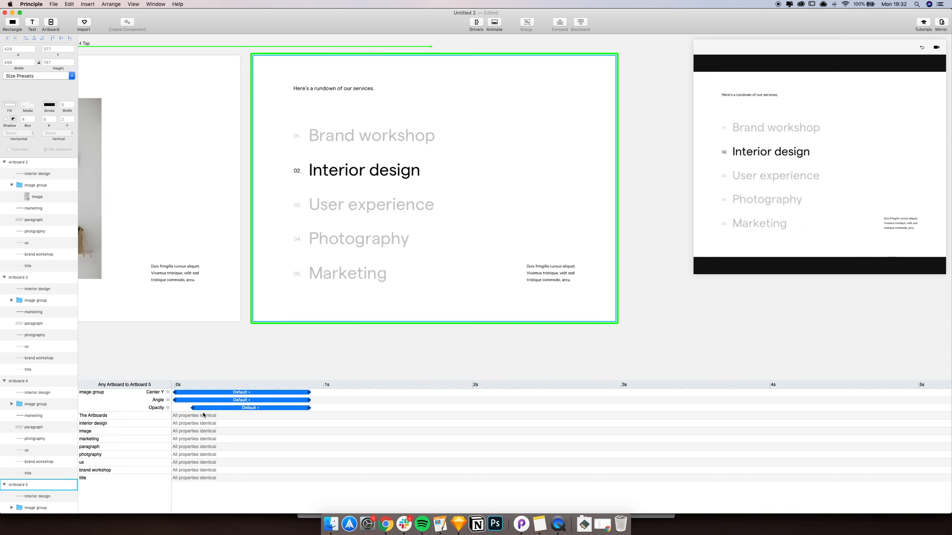
Retime the image group's Opacity animation in the Artboard 4 Tap transition to run from 0 s to about 0.75 s.
drag(204, 408, 185, 414)
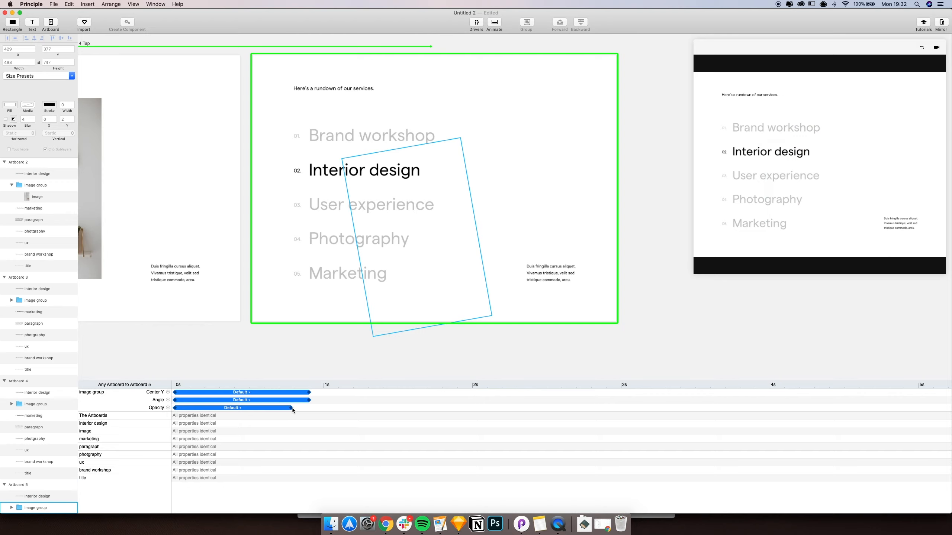
drag(293, 410, 286, 412)
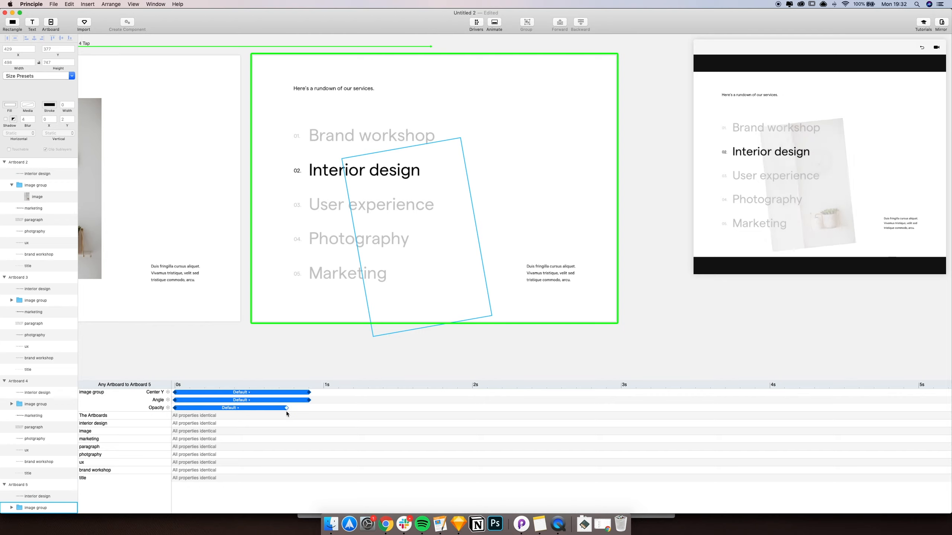
click(920, 48)
Set the paragraph on Artboard 5 to 0% opacity and nudge it down.
click(561, 280)
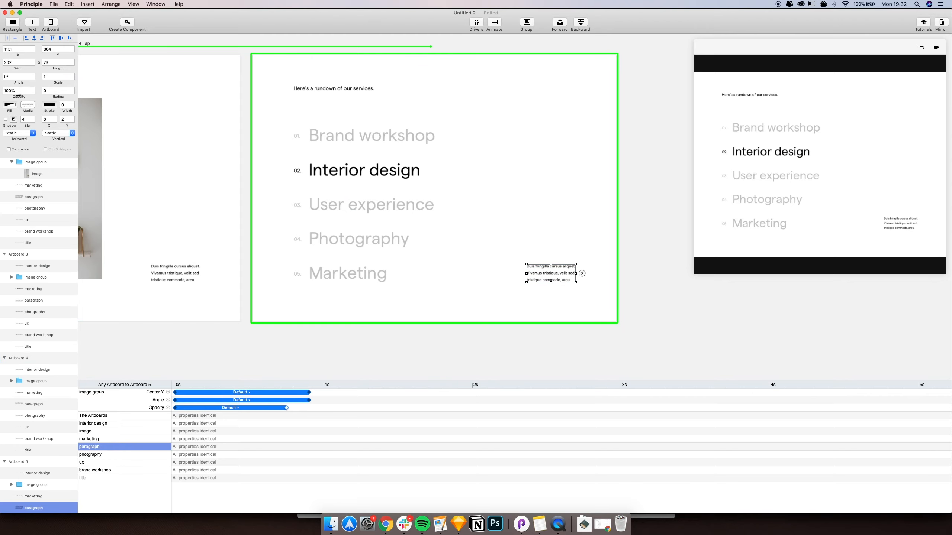
click(18, 90)
text(0)
key(Return)
key(Return)
key(shift+Down)
key(shift+Down)
key(shift+Down)
key(shift+Down)
key(shift+Down)
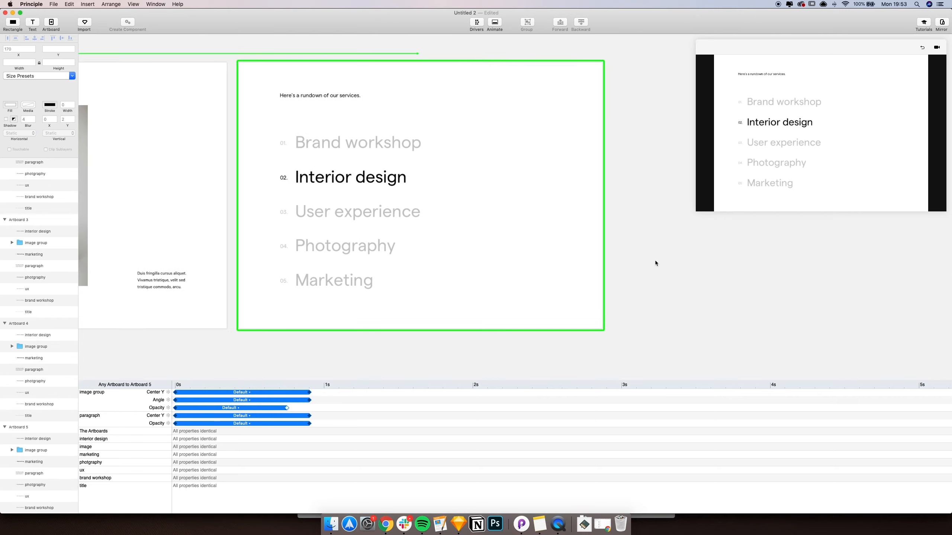
Set Brand workshop, User experience, Photography and Marketing on Artboard 5 to 100% opacity.
scroll(655, 263, left, 3)
scroll(655, 262, up, 2)
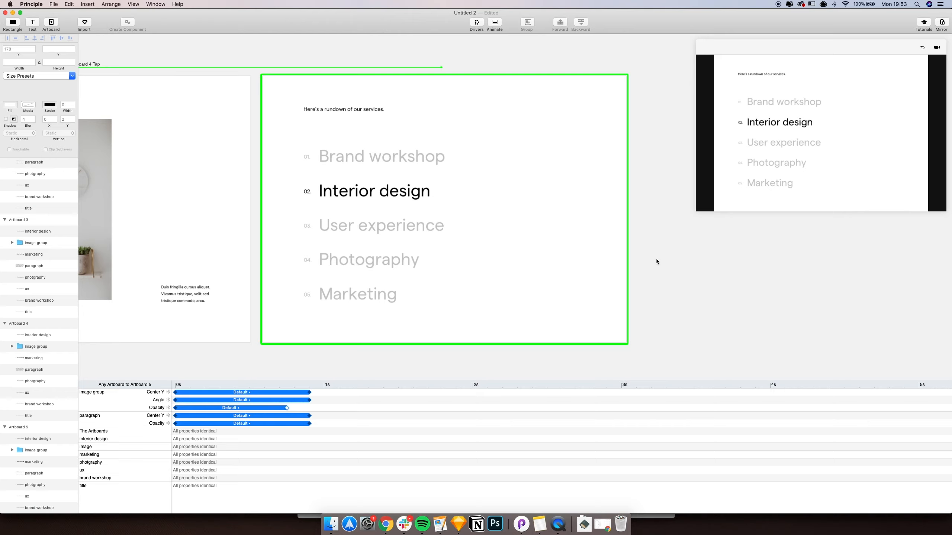
click(343, 153)
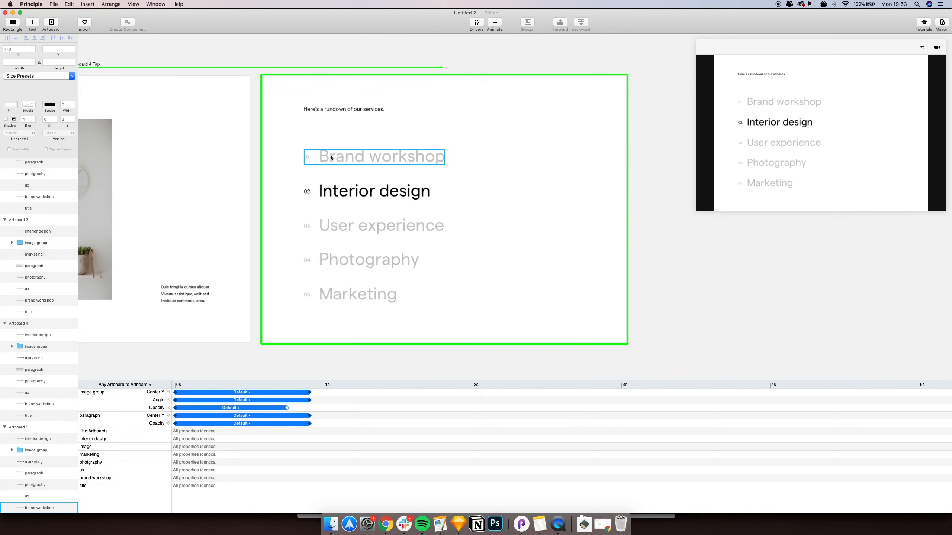
click(330, 154)
shift+click(327, 226)
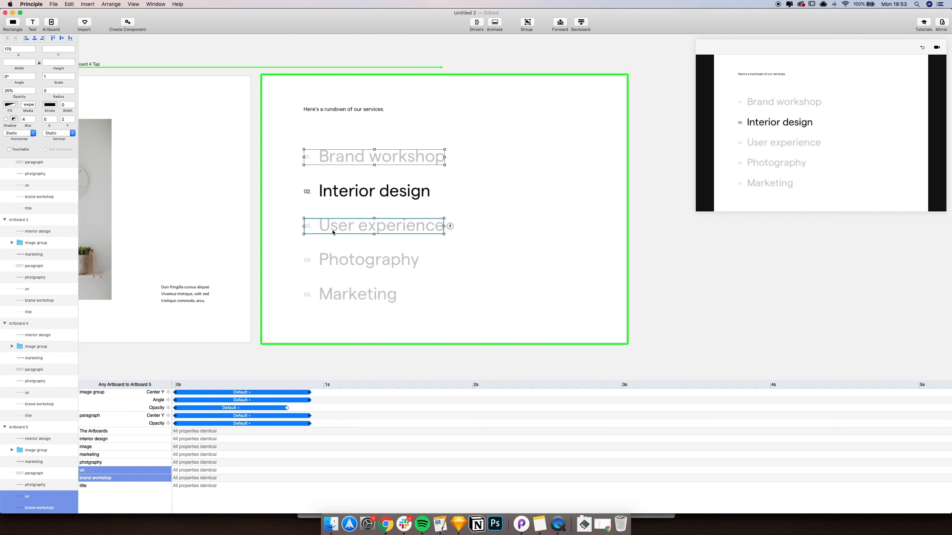
shift+click(324, 260)
shift+click(327, 292)
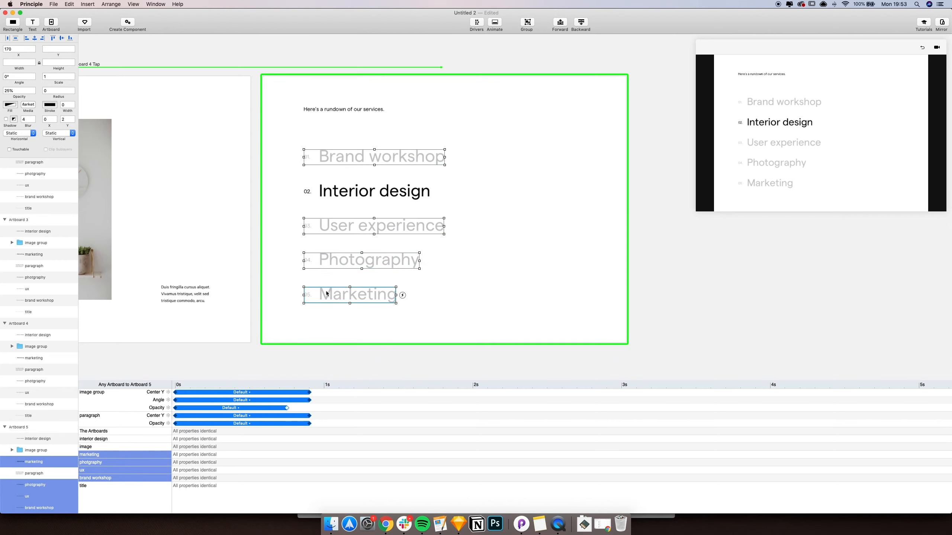
click(25, 92)
text(100)
key(Return)
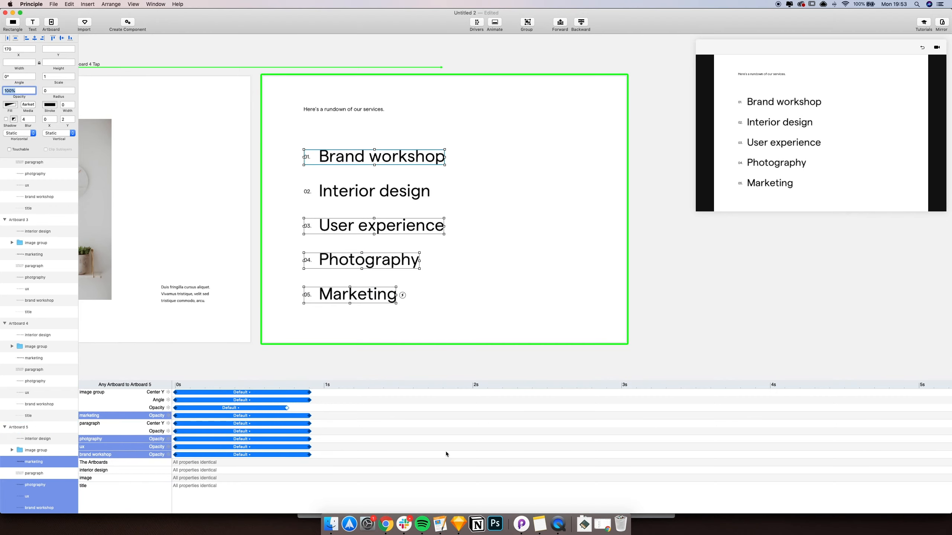
click(672, 292)
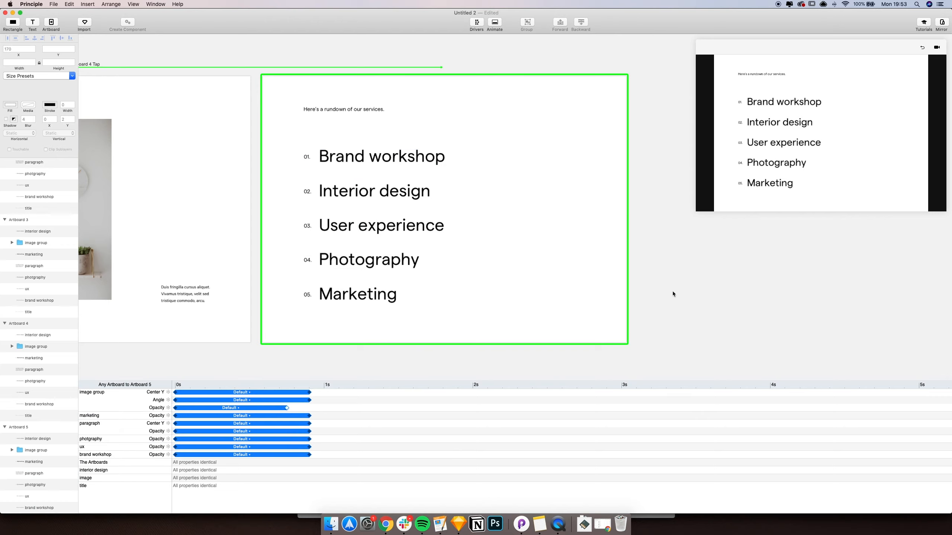
Enlarge the preview window to roughly twice its width.
drag(697, 211, 433, 349)
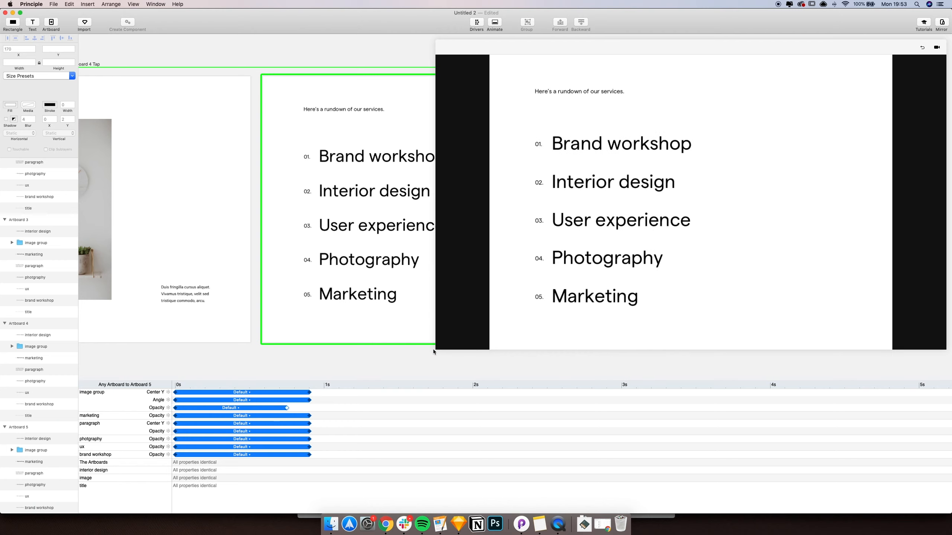
click(433, 349)
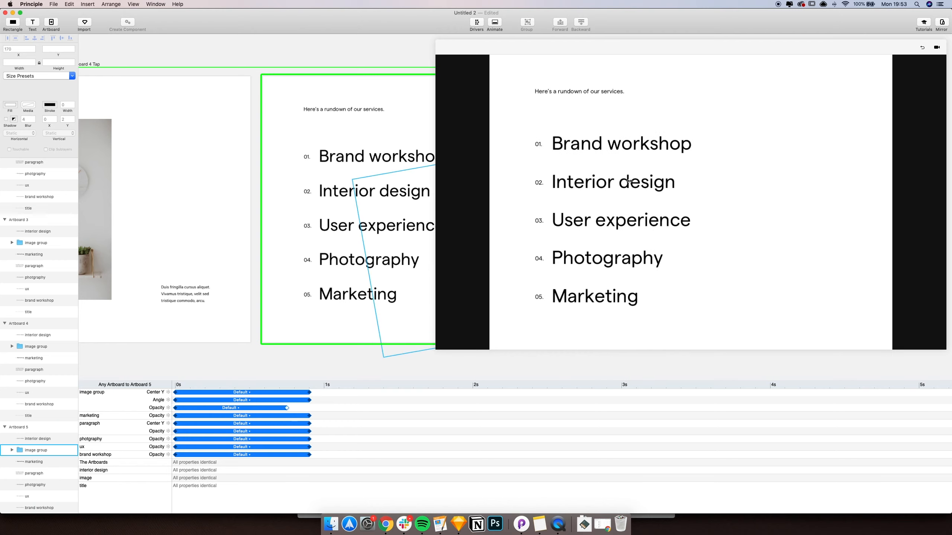
click(362, 57)
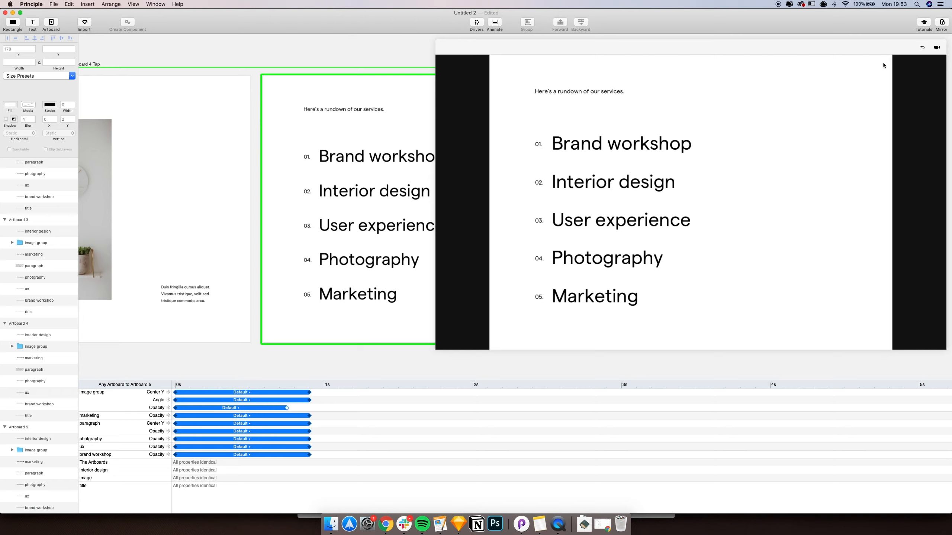
Play the full Interior design tap sequence in the enlarged preview and rewind it.
click(922, 48)
click(639, 185)
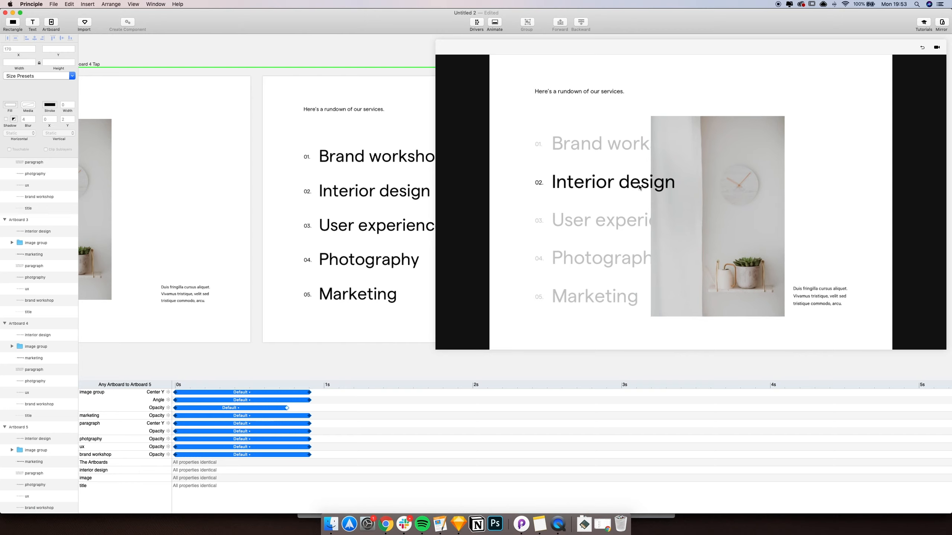
click(639, 187)
click(640, 187)
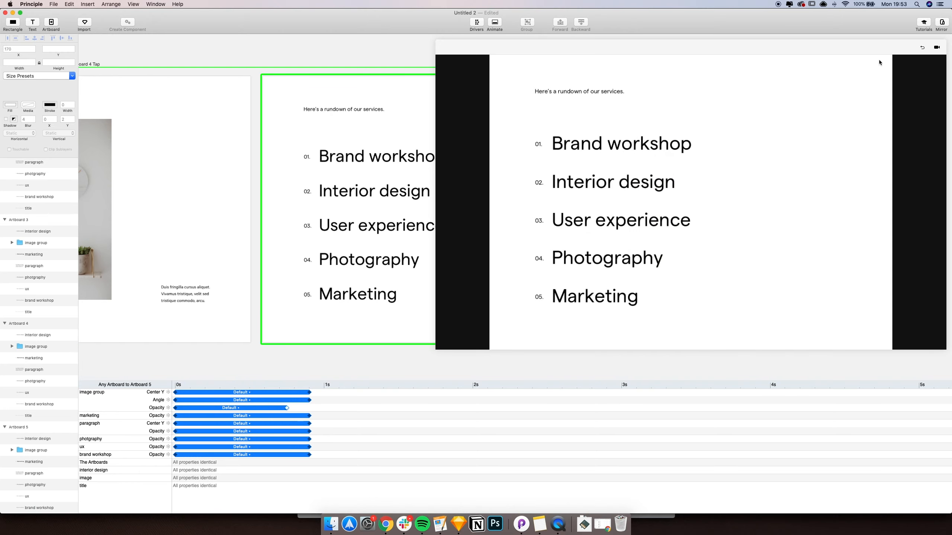
click(922, 47)
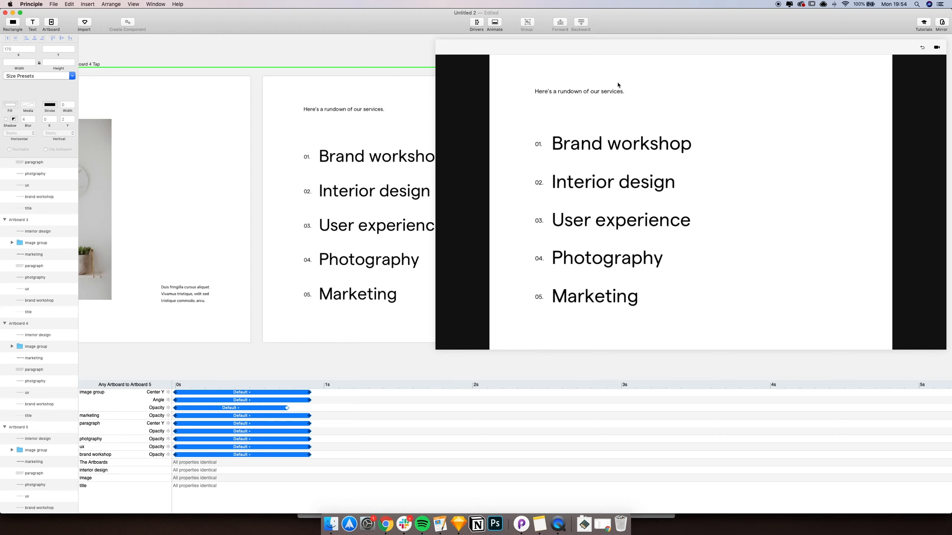
Record the preview with the Arrow Cursor while demonstrating the Interior design interaction, and stop the recording.
click(937, 48)
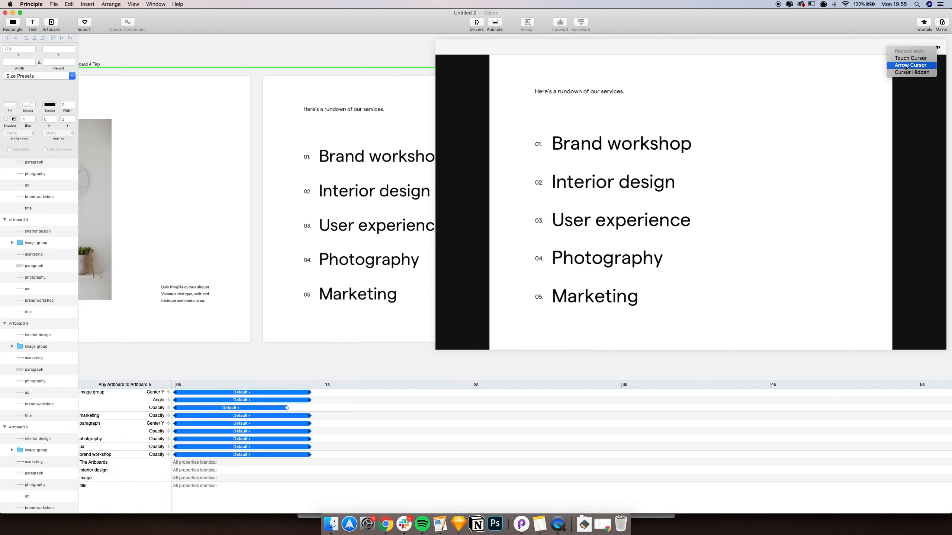
click(905, 66)
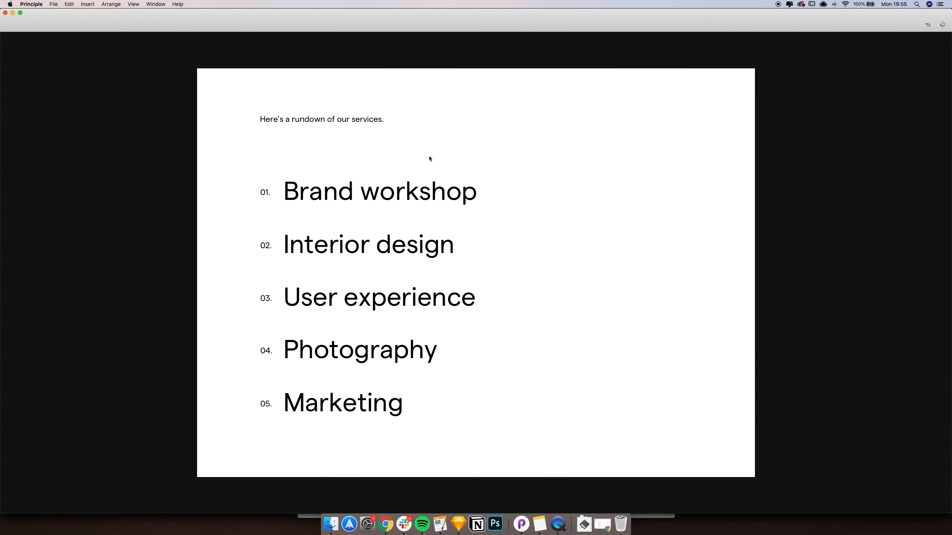
mouse_move(442, 248)
click(941, 24)
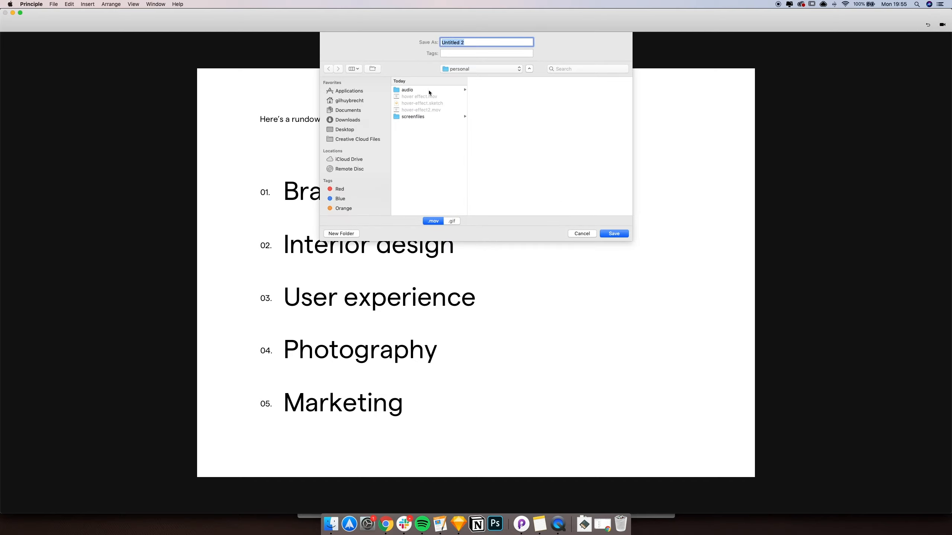
Save the recording as hover-effect2.mov in the personal folder, replacing the existing file, and close the Finder window.
click(420, 110)
click(614, 233)
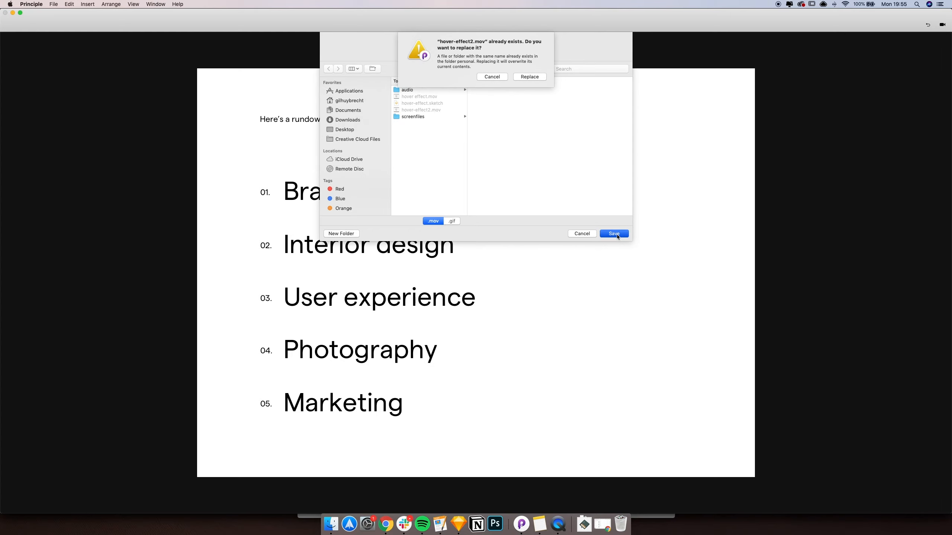
click(530, 78)
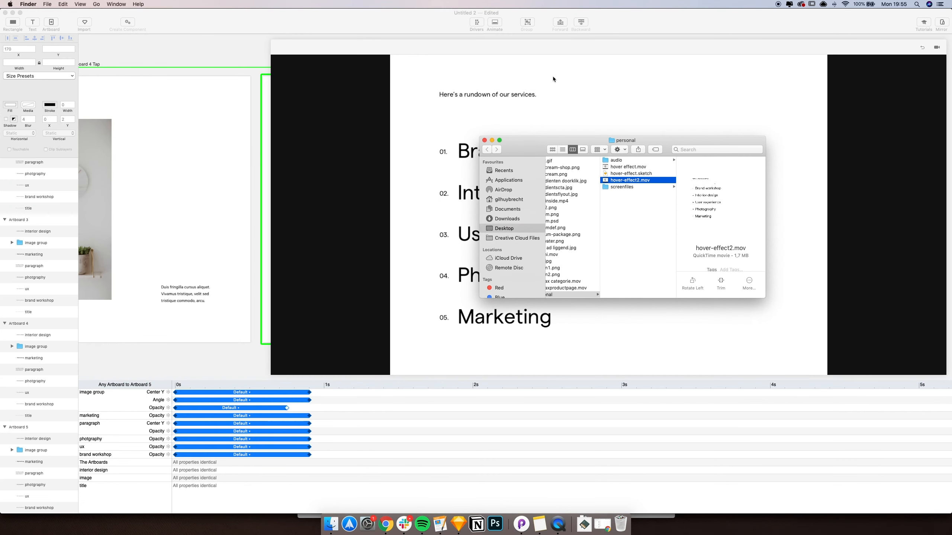
click(484, 140)
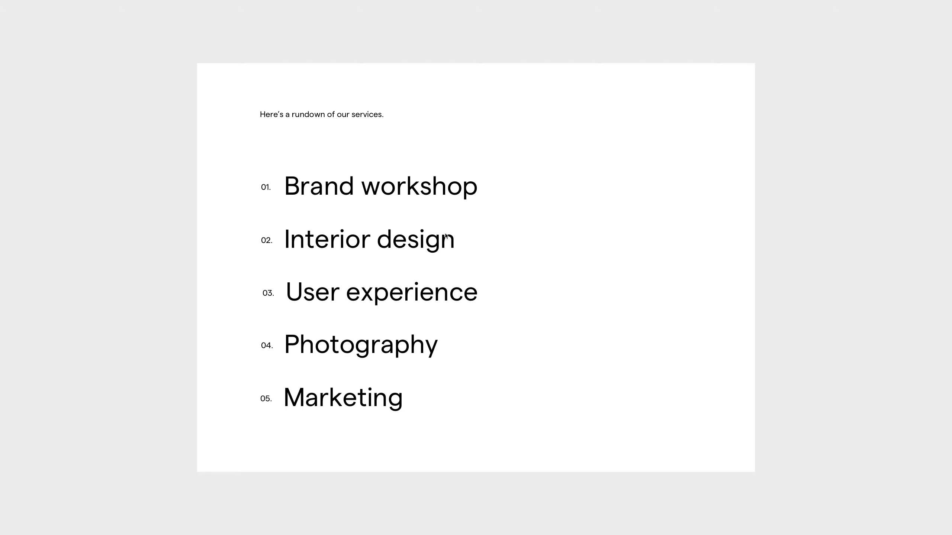